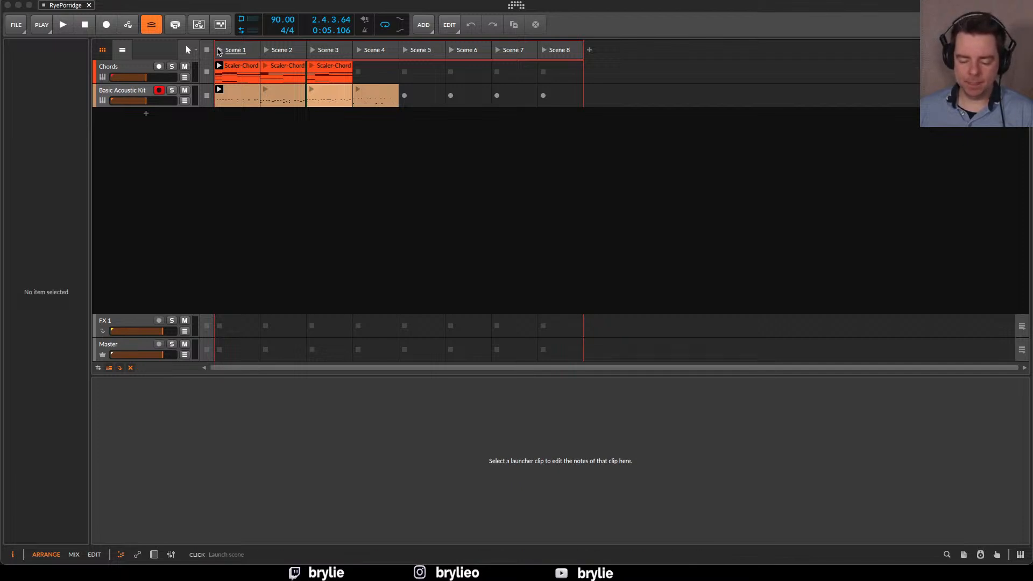
Launch Scene 1 and audition its chords against the drum clips of Scenes 2, 1 and 3
{"action": "left_click", "coordinate": [219, 50]}
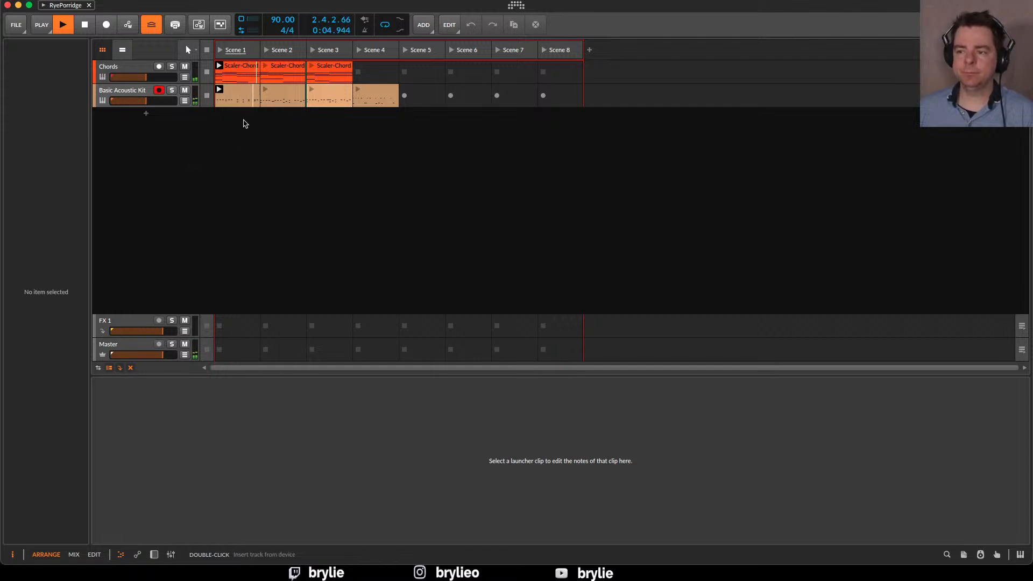
{"action": "left_click", "coordinate": [266, 92]}
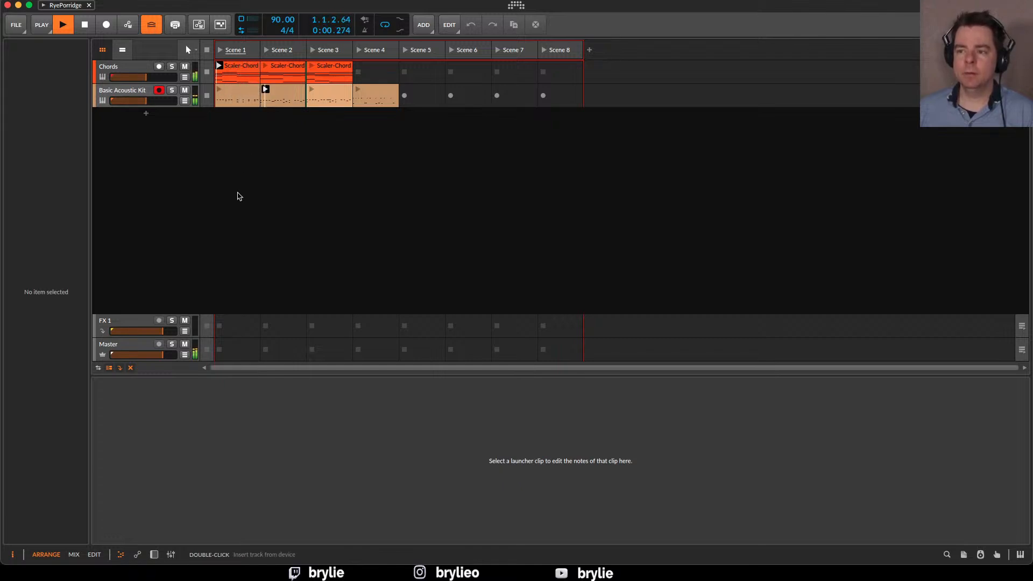
{"action": "left_click", "coordinate": [221, 92]}
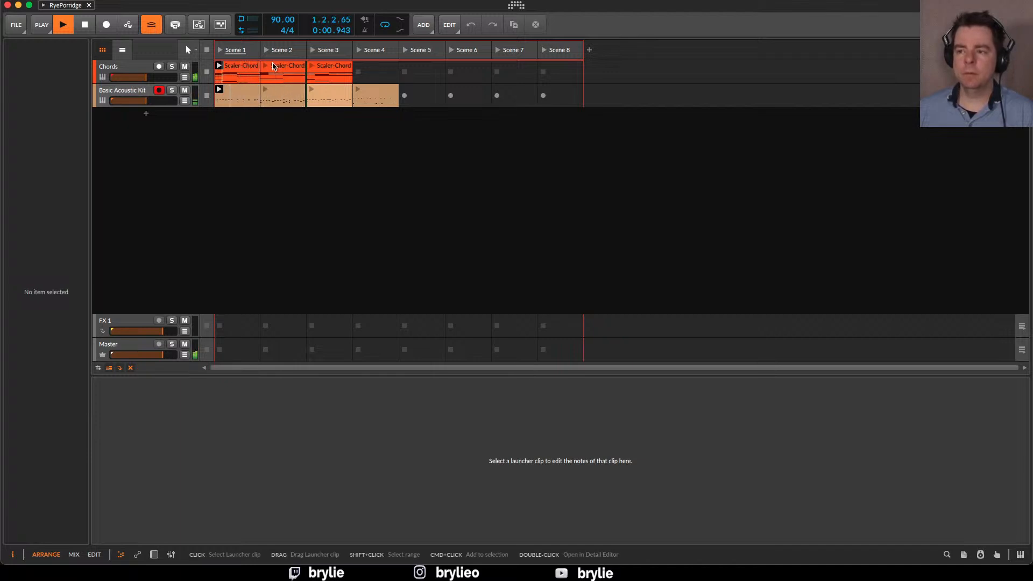
{"action": "left_click", "coordinate": [312, 89]}
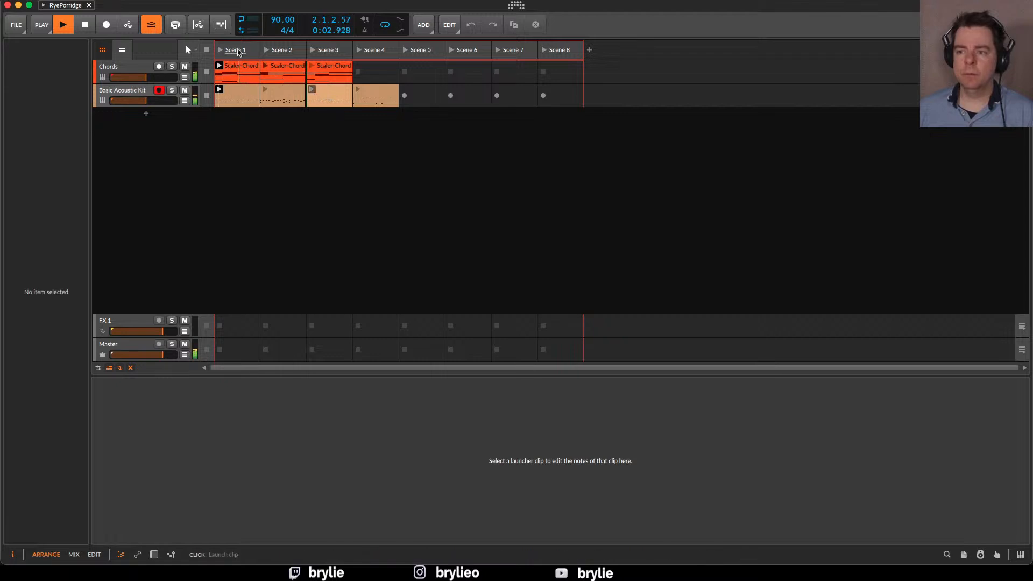
Launch Scene 2 and audition alternative pairings of the chord clips with the Scene 2 and Scene 3 drum clips
{"action": "left_click", "coordinate": [274, 49]}
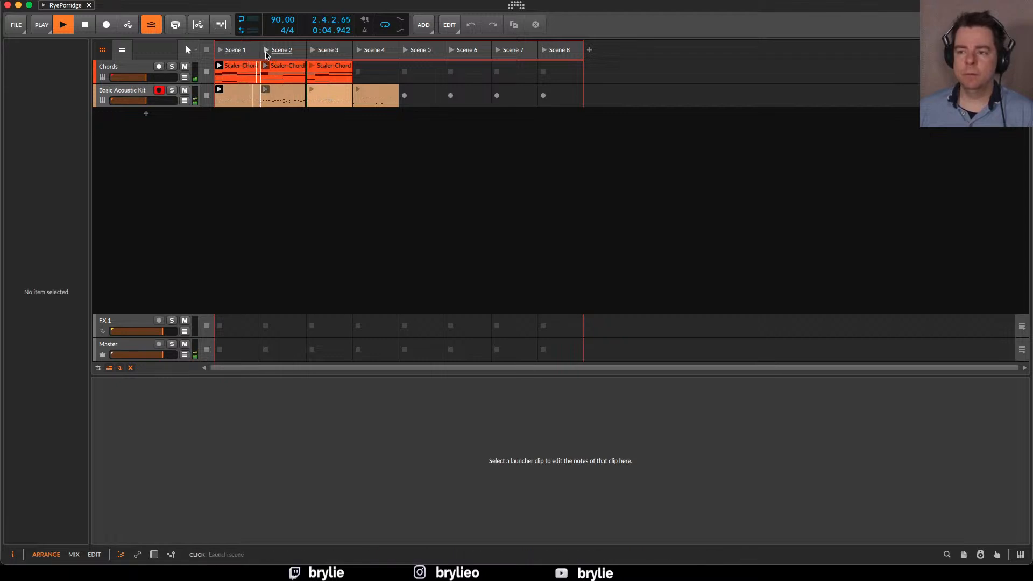
{"action": "left_click", "coordinate": [311, 89]}
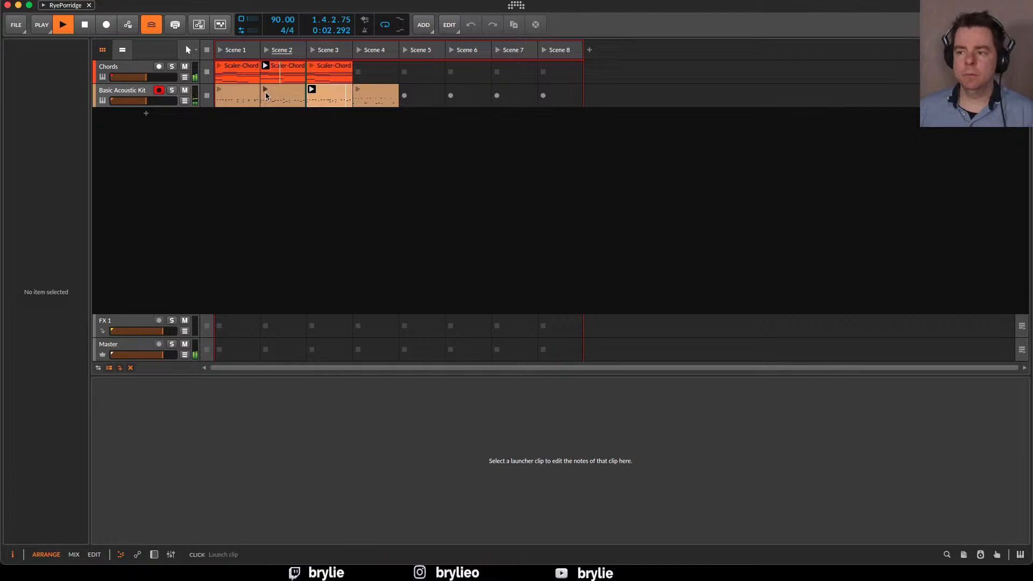
{"action": "left_click", "coordinate": [265, 92]}
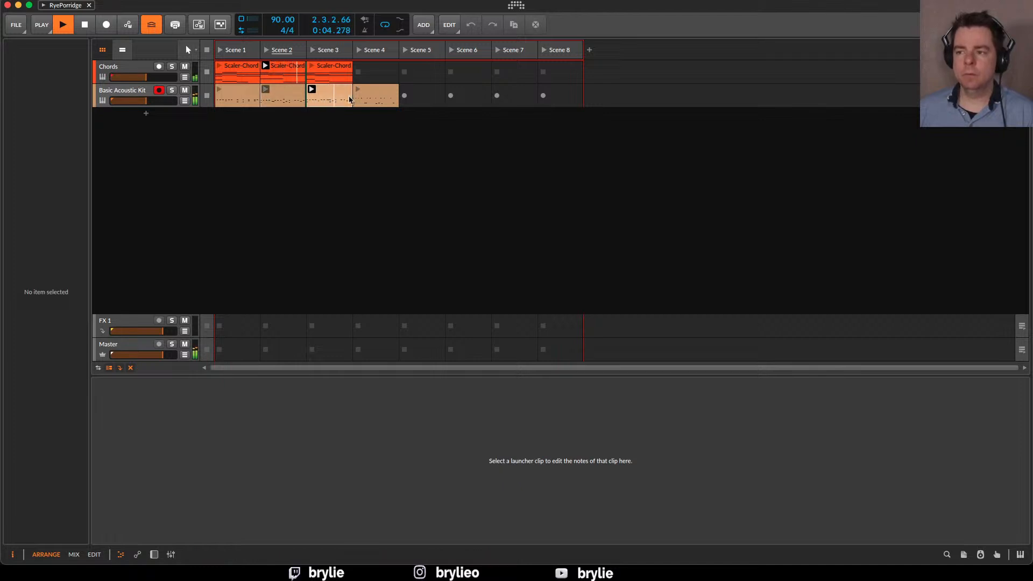
{"action": "left_click", "coordinate": [312, 90]}
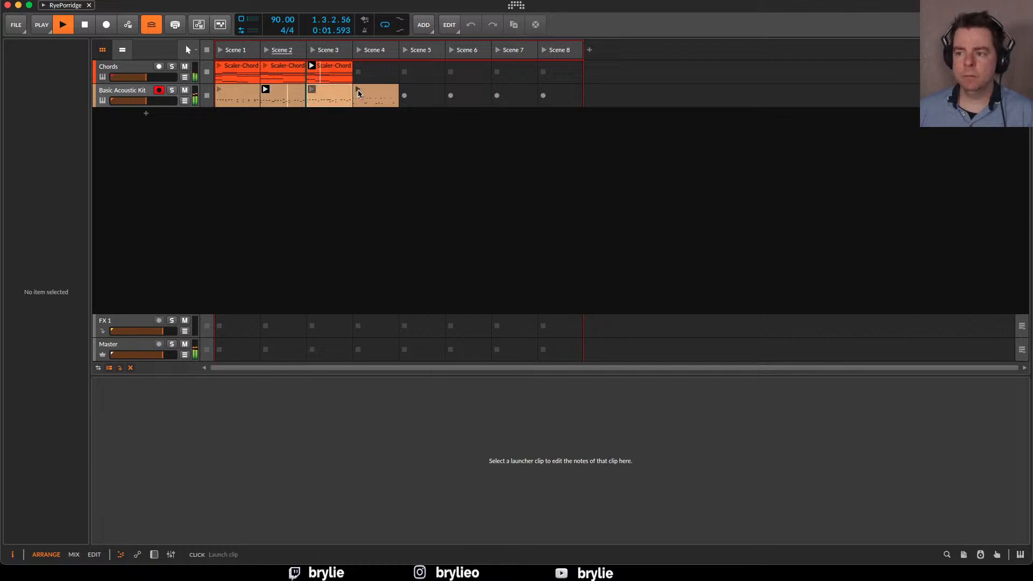
Launch the Scene 1 chords clip and audition it with each of the four Basic Acoustic Kit clips in turn
{"action": "left_click", "coordinate": [358, 90]}
{"action": "left_click", "coordinate": [219, 65]}
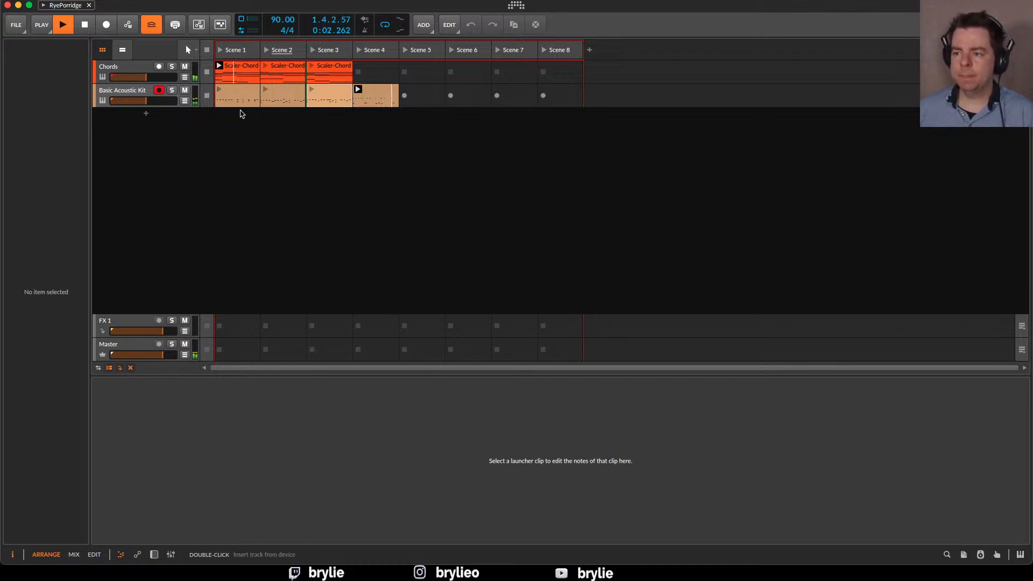
{"action": "left_click", "coordinate": [219, 89]}
{"action": "left_click", "coordinate": [358, 89]}
{"action": "left_click", "coordinate": [312, 96]}
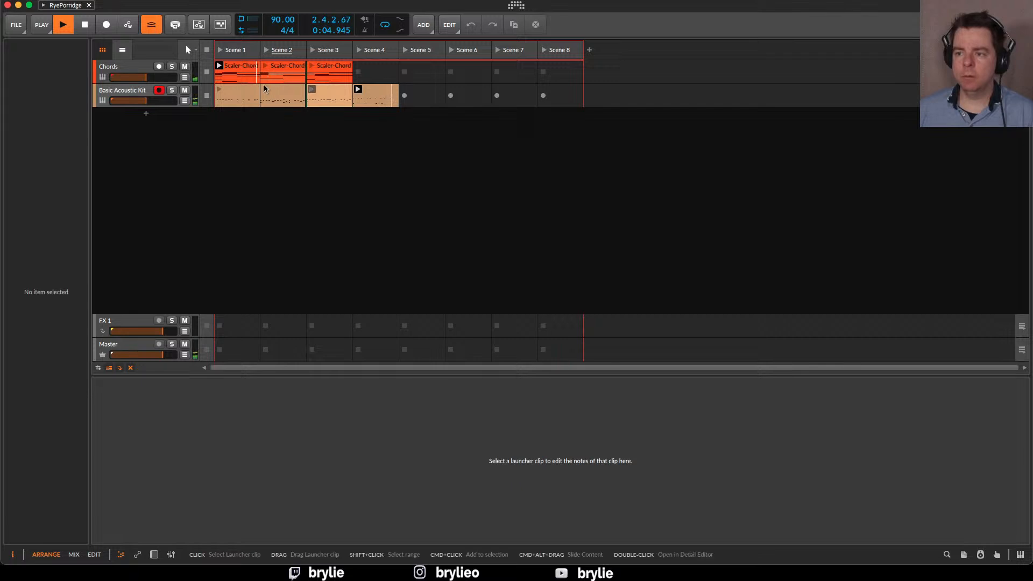
{"action": "left_click", "coordinate": [266, 92]}
{"action": "left_click", "coordinate": [246, 92]}
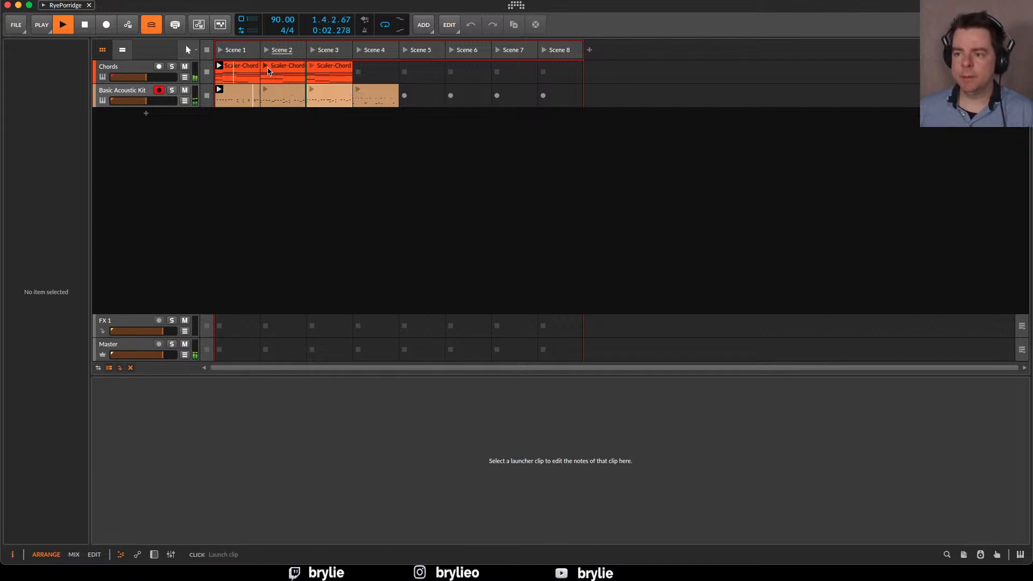
Audition the Scene 2, 3 and 1 chord clips over the Scene 4 drum clip and stop playback
{"action": "left_click", "coordinate": [269, 71]}
{"action": "left_click", "coordinate": [355, 91]}
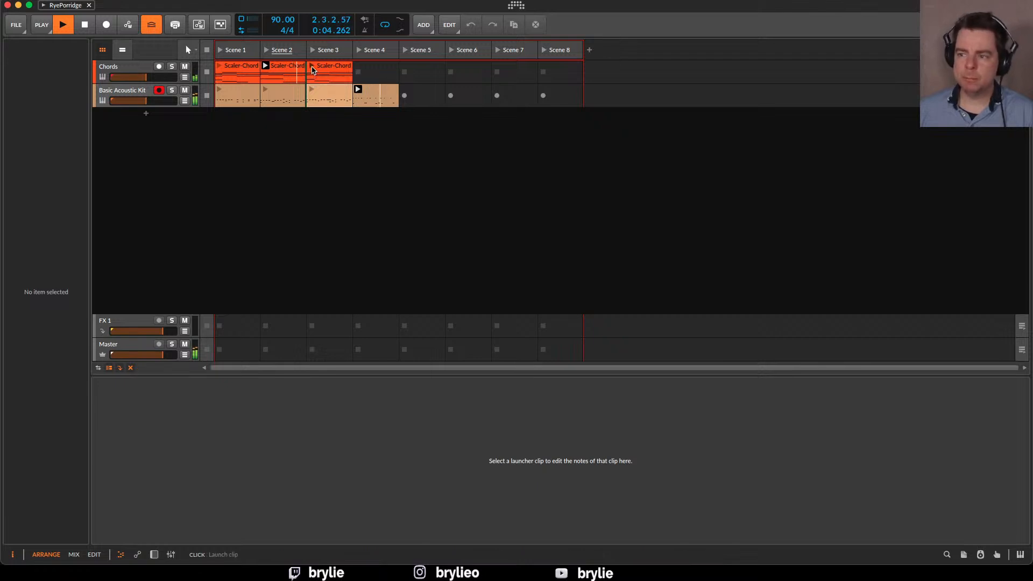
{"action": "left_click", "coordinate": [312, 66]}
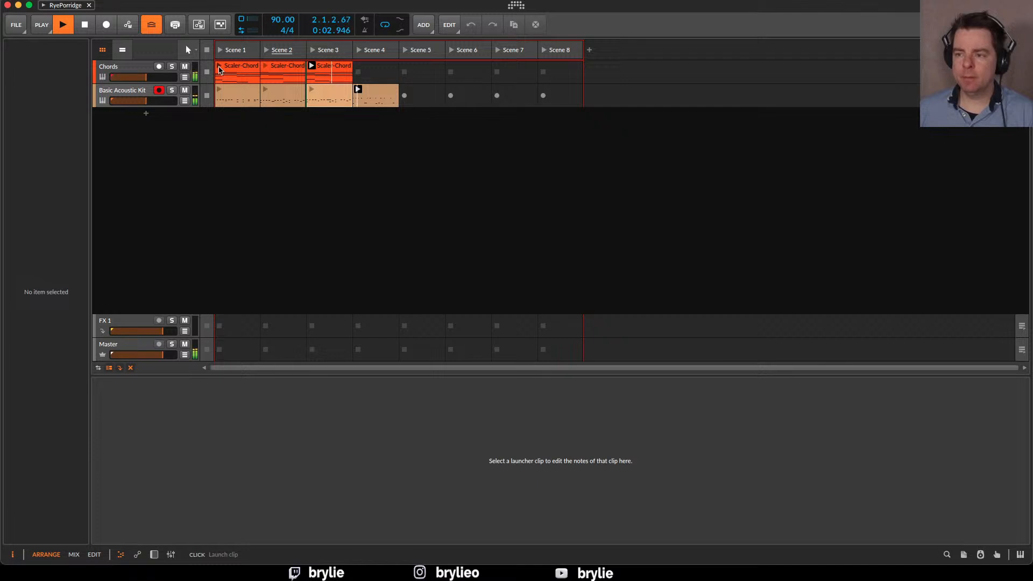
{"action": "left_click", "coordinate": [219, 67]}
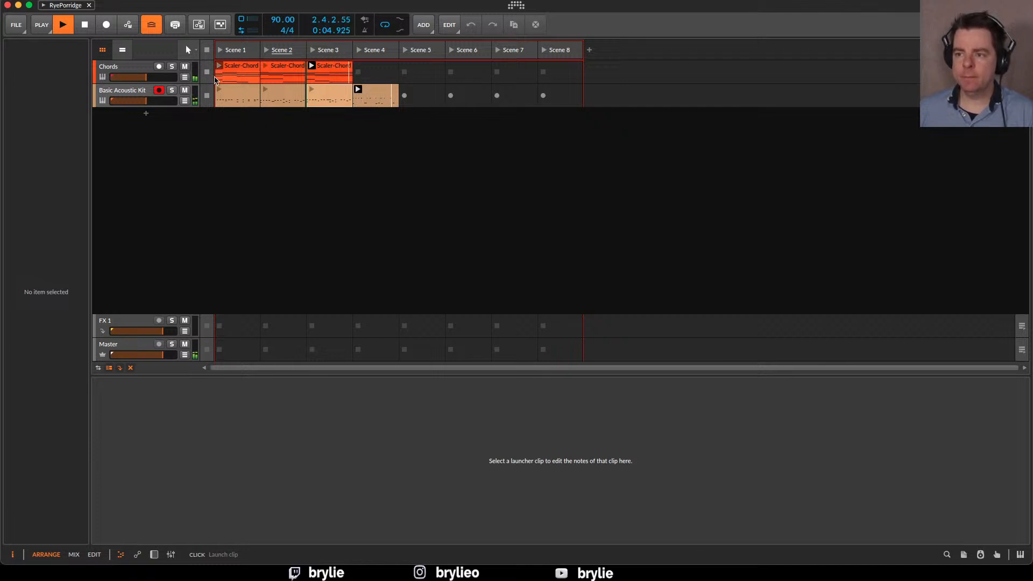
{"action": "key", "text": "space"}
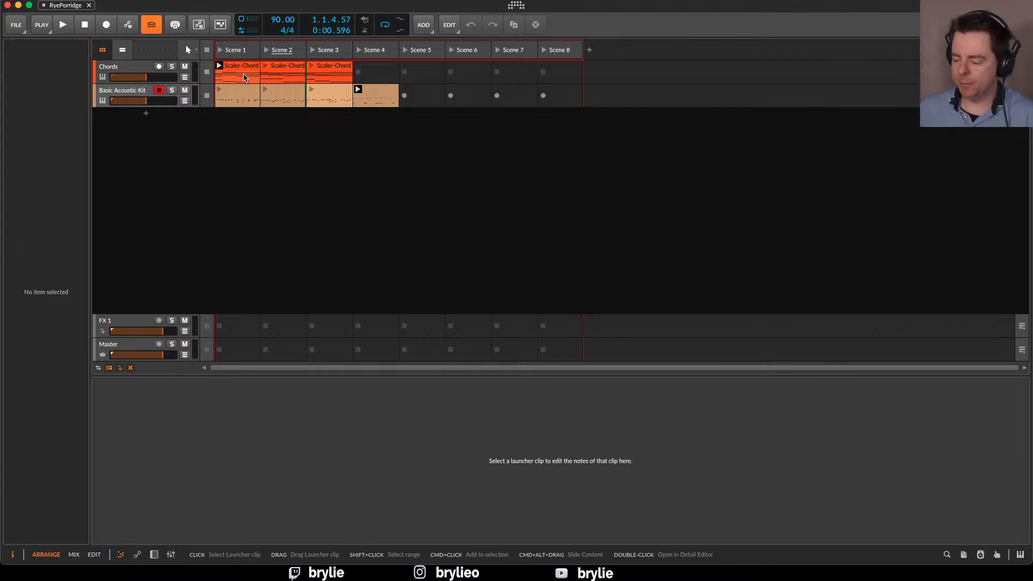
{"action": "key", "text": "space"}
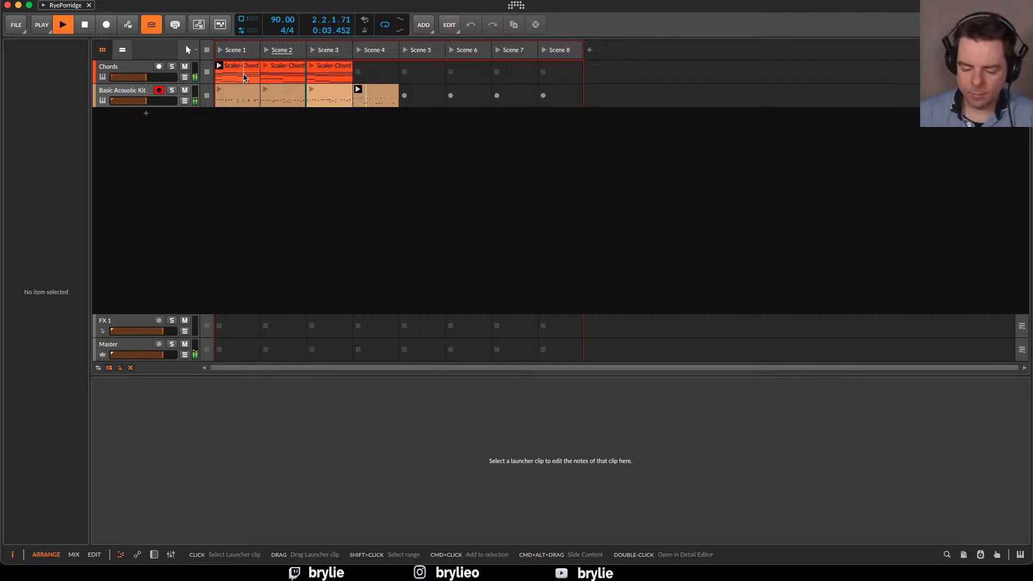
{"action": "key", "text": "space"}
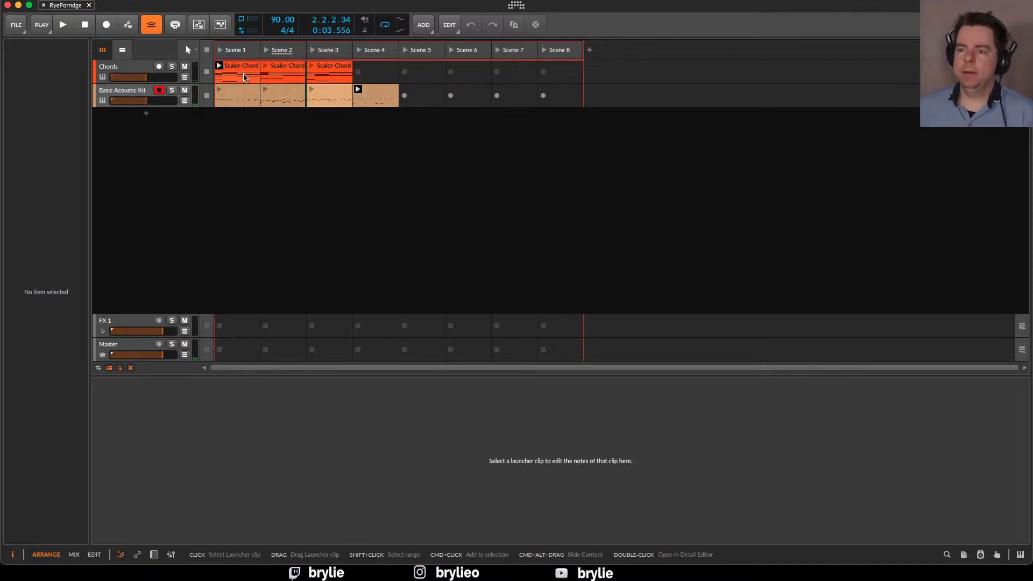
Open the Scene 1 Basic Acoustic Kit clip and draw a Tom1 and a Tom2 note in beat 4
{"action": "left_click", "coordinate": [332, 95]}
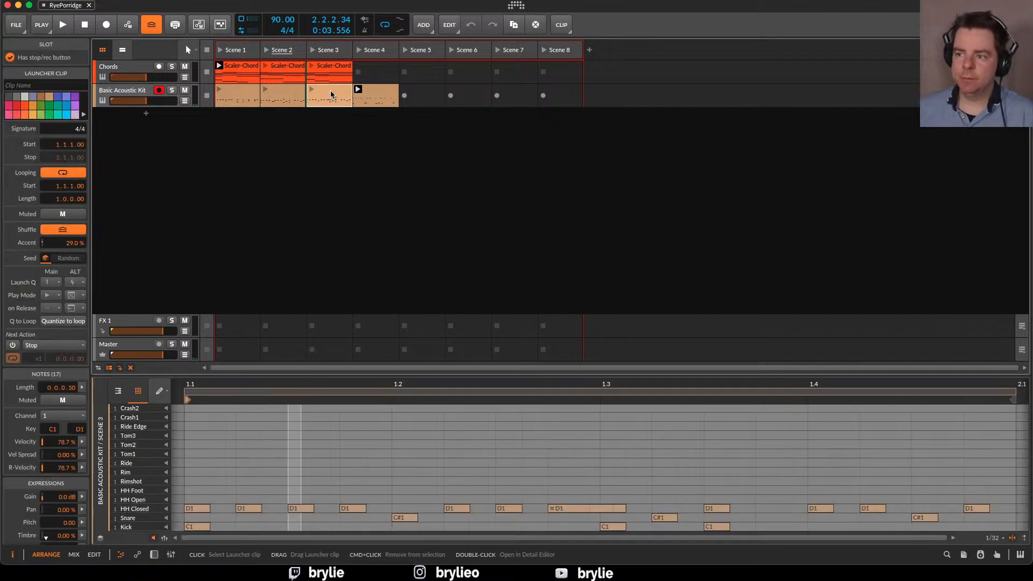
{"action": "left_click", "coordinate": [255, 96]}
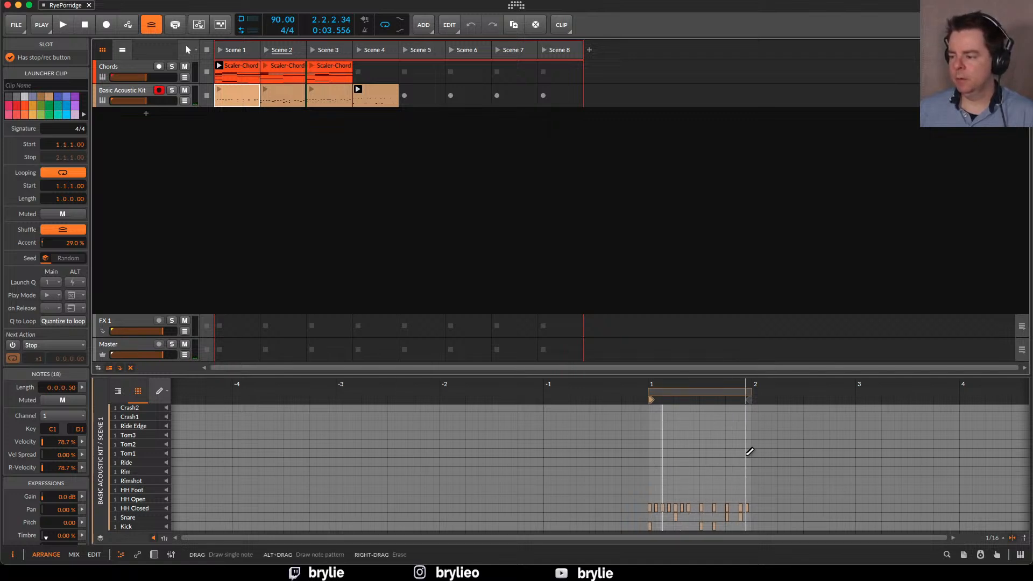
{"action": "left_click", "coordinate": [727, 453]}
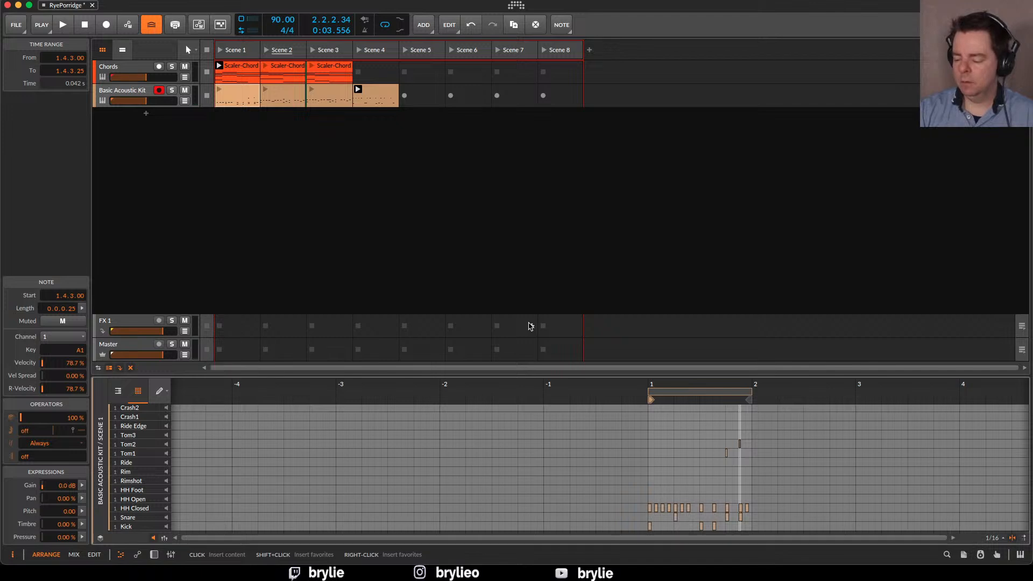
Play the Scene 1 drum clip and move the Tom2 note to 1.4.4 and the Tom1 note to 1.4.3
{"action": "key", "text": "space"}
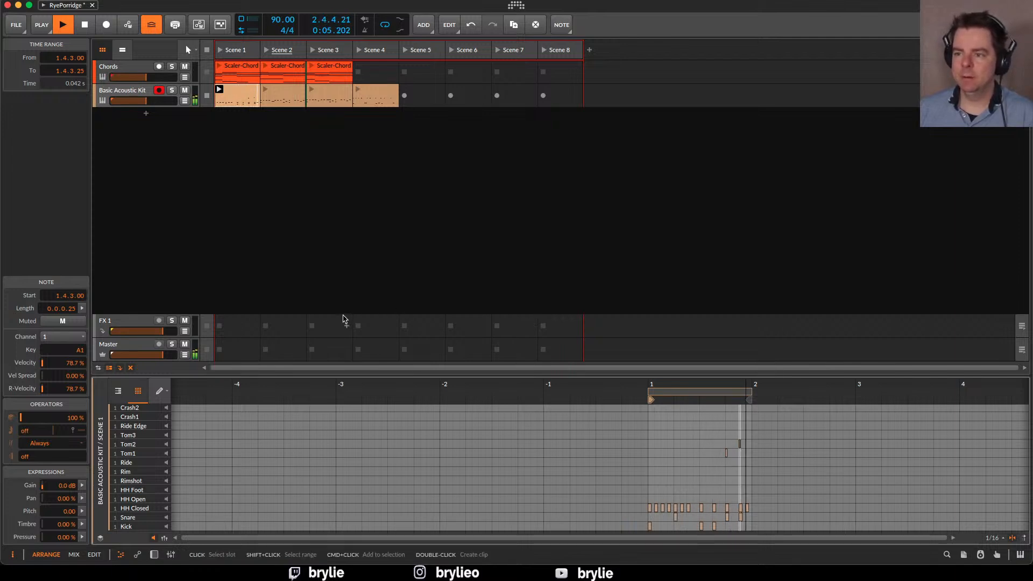
{"action": "left_click_drag", "start_coordinate": [740, 447], "coordinate": [745, 447]}
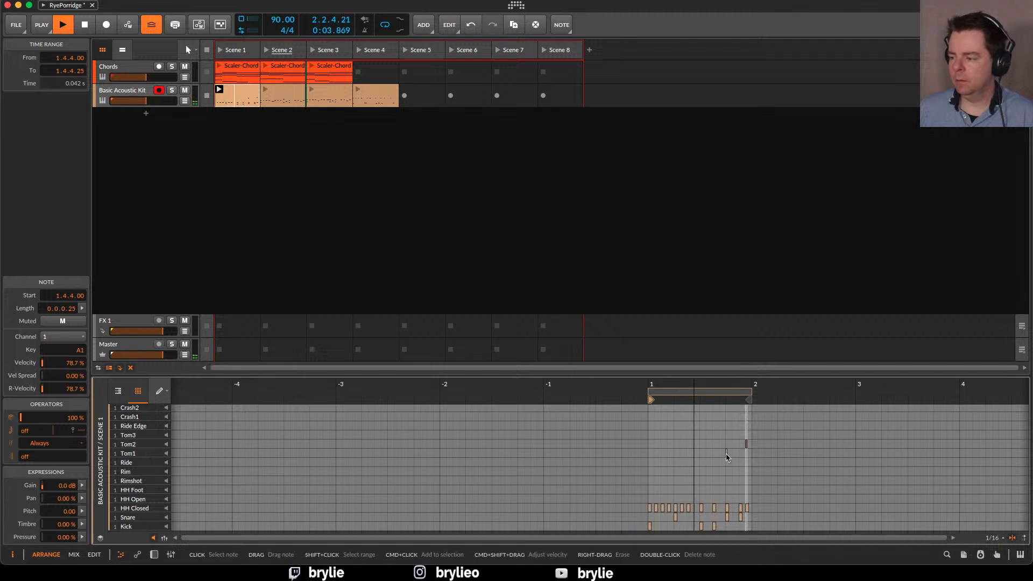
{"action": "left_click_drag", "start_coordinate": [727, 454], "coordinate": [739, 455]}
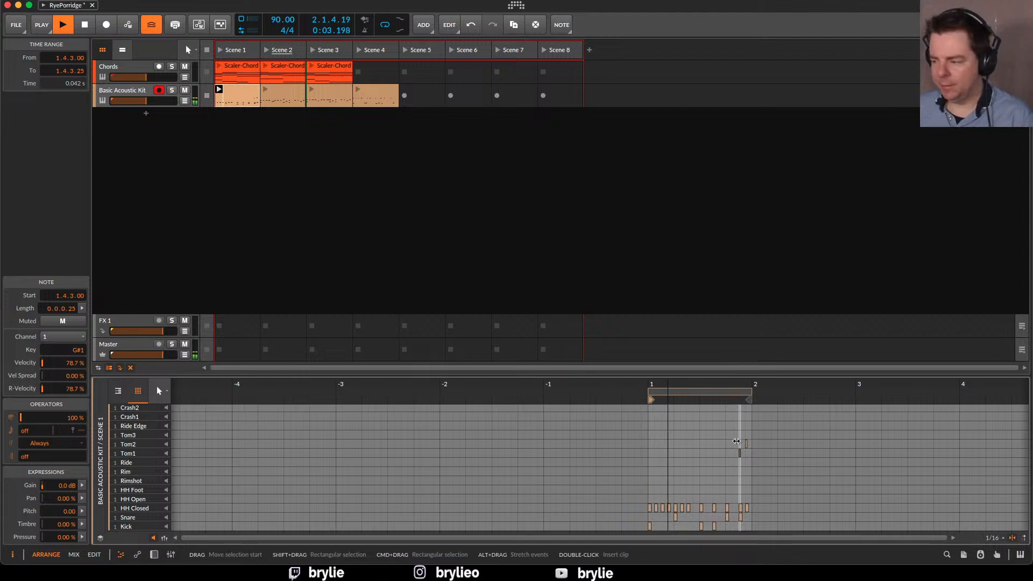
Select both tom notes and set their operator condition to Fill on
{"action": "left_click_drag", "start_coordinate": [733, 433], "coordinate": [761, 464]}
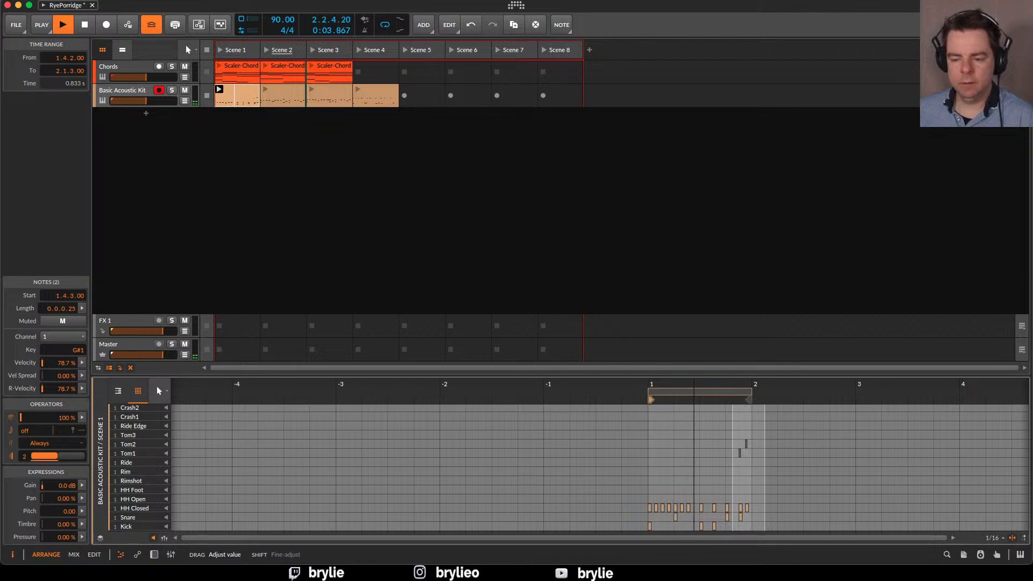
{"action": "left_click", "coordinate": [78, 445]}
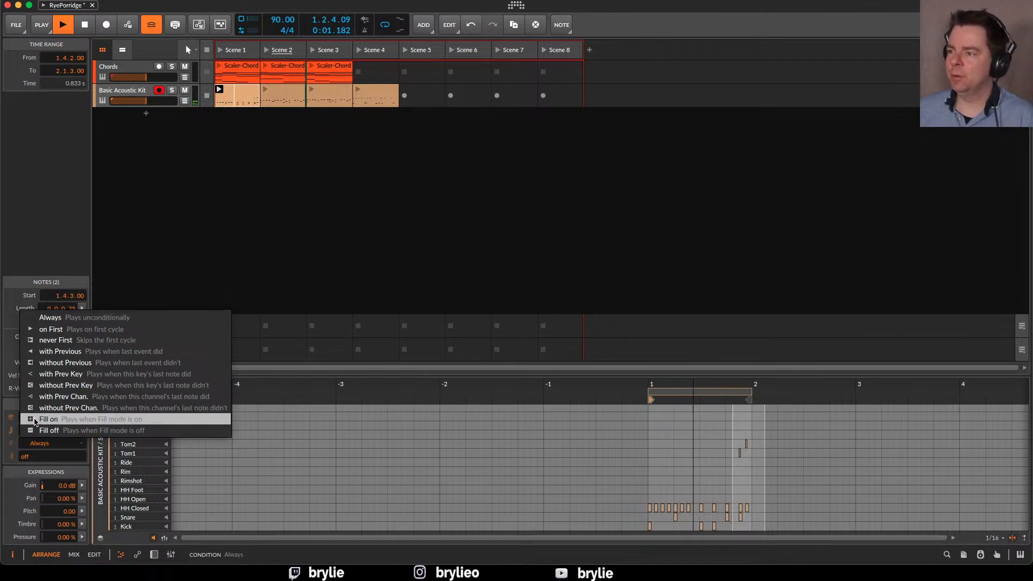
{"action": "left_click", "coordinate": [718, 28]}
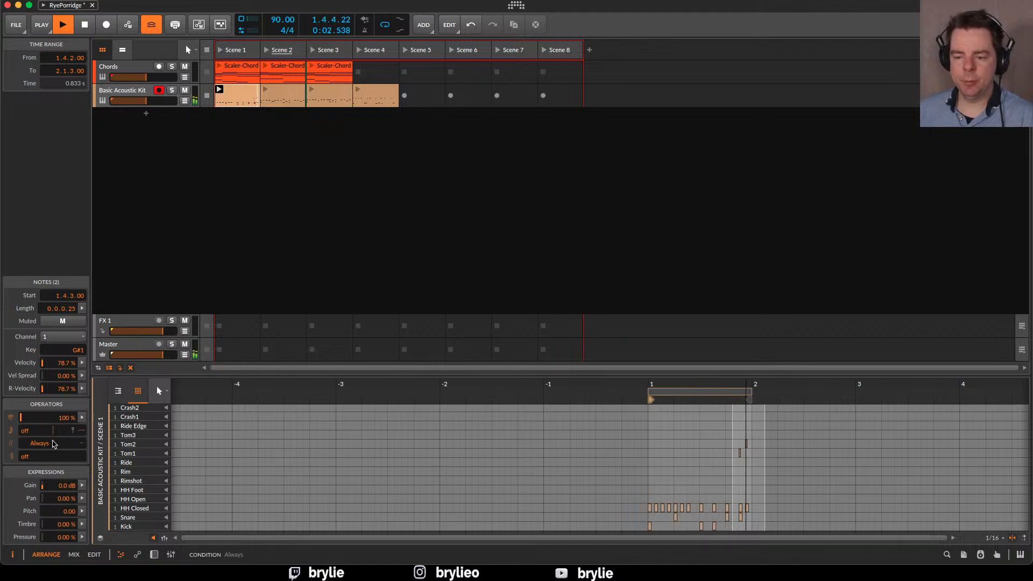
{"action": "left_click", "coordinate": [43, 449]}
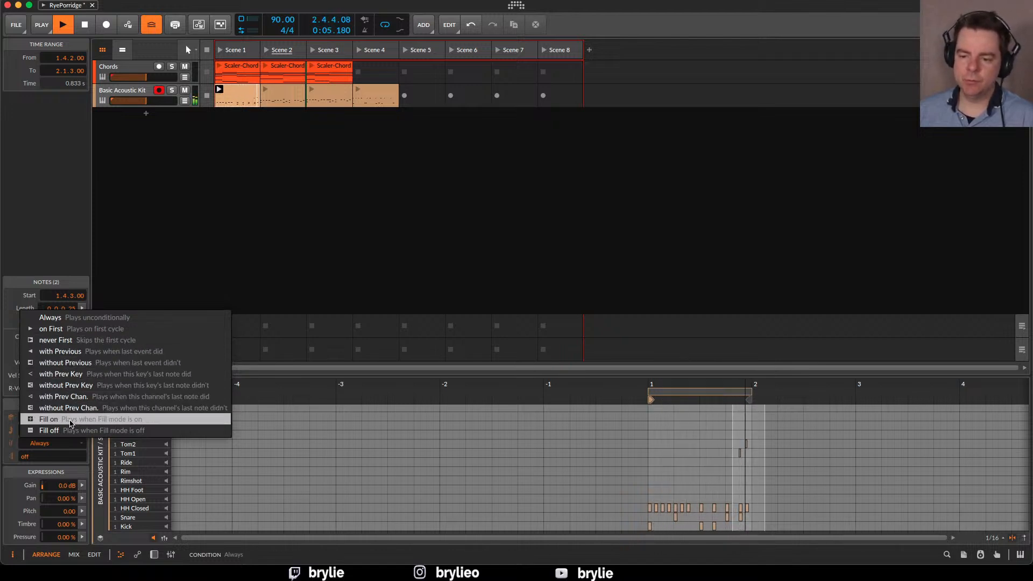
{"action": "left_click", "coordinate": [100, 424]}
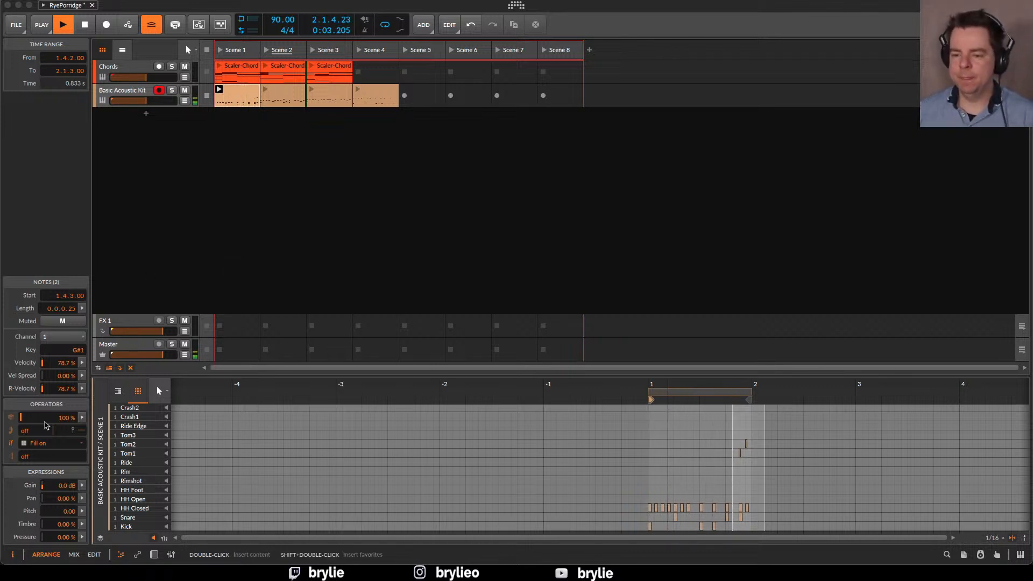
{"action": "left_click", "coordinate": [49, 445]}
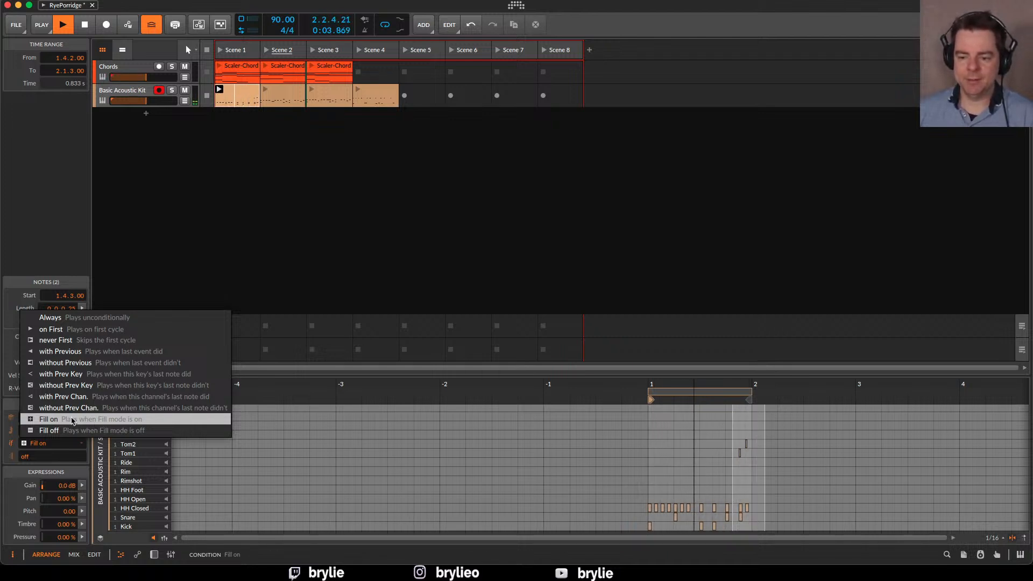
{"action": "left_click", "coordinate": [52, 220]}
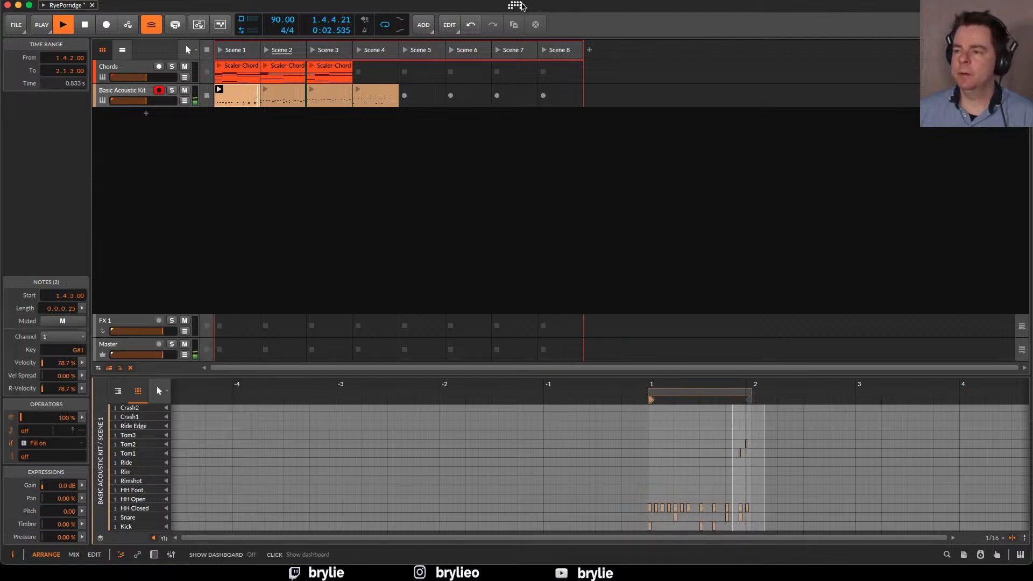
{"action": "left_click", "coordinate": [427, 26]}
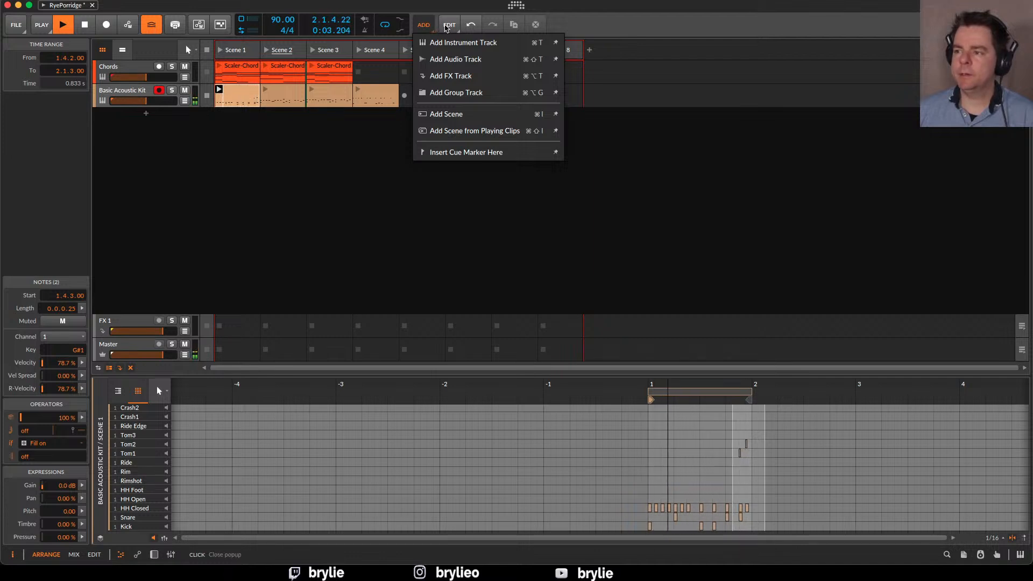
{"action": "left_click", "coordinate": [448, 26]}
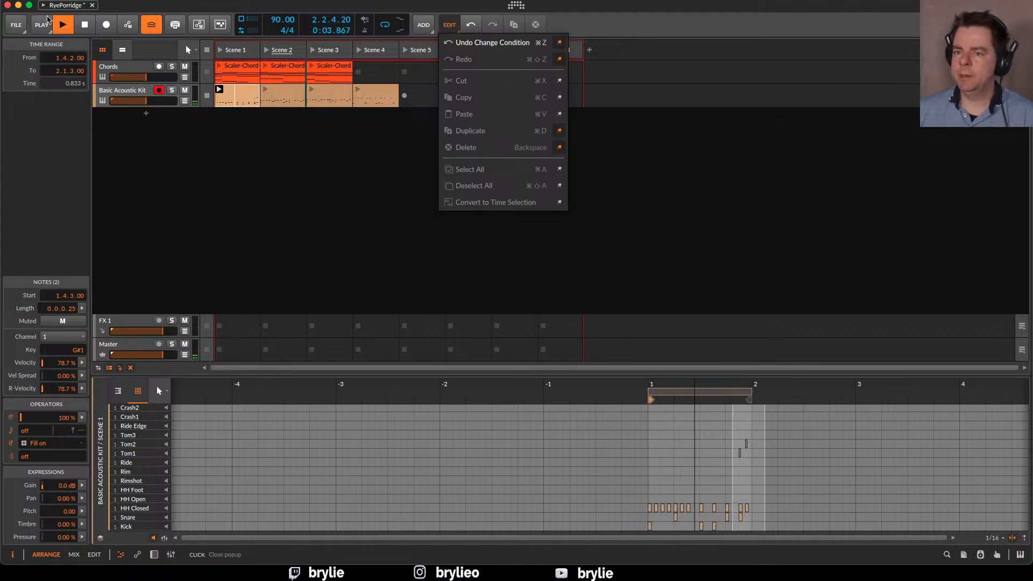
Locate the Fill (used by Operators) playback option and toggle Fill mode on and off to audition the tom fill
{"action": "left_click", "coordinate": [47, 26]}
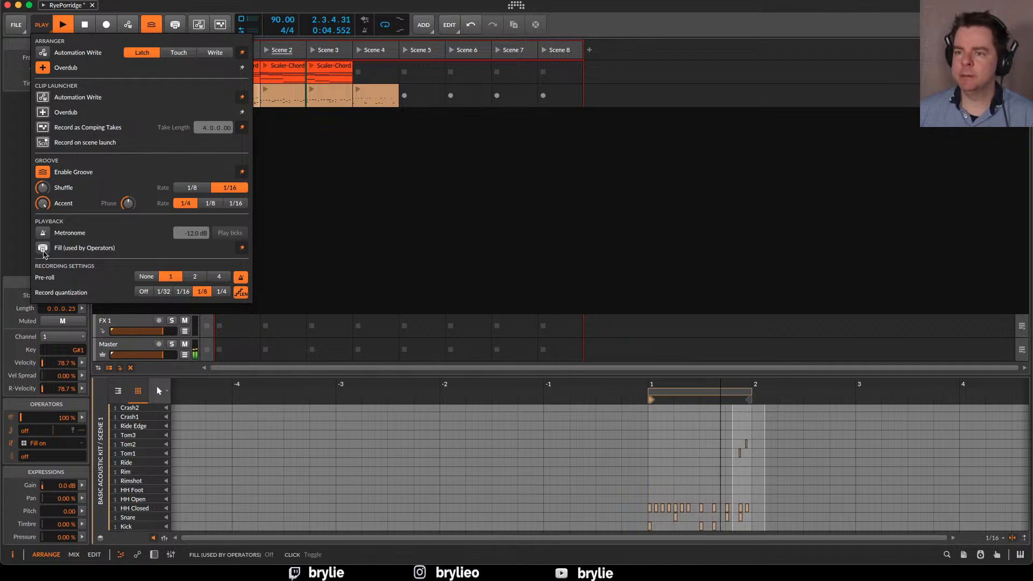
{"action": "left_click", "coordinate": [621, 31]}
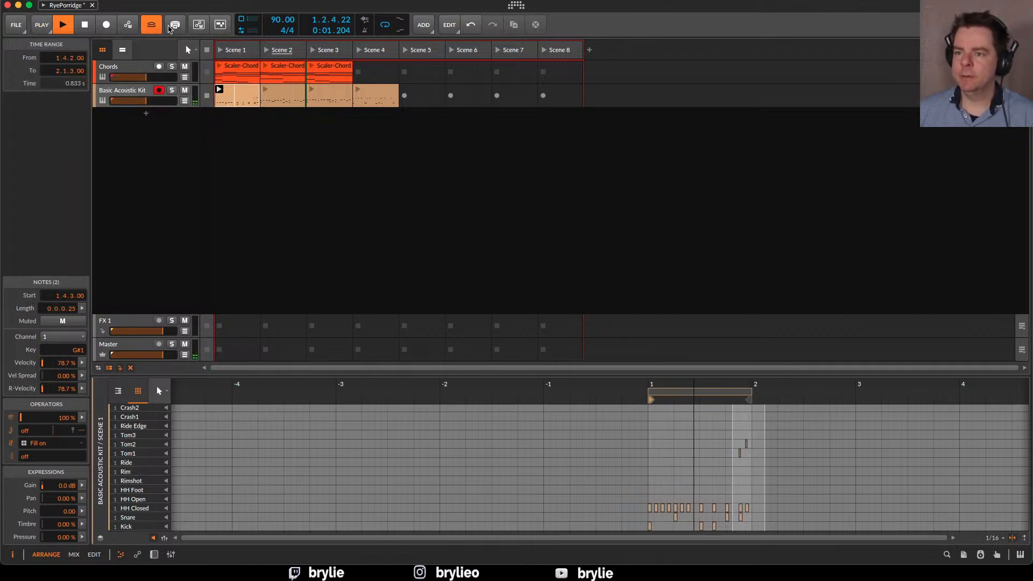
{"action": "left_click", "coordinate": [173, 26]}
{"action": "left_click", "coordinate": [175, 25]}
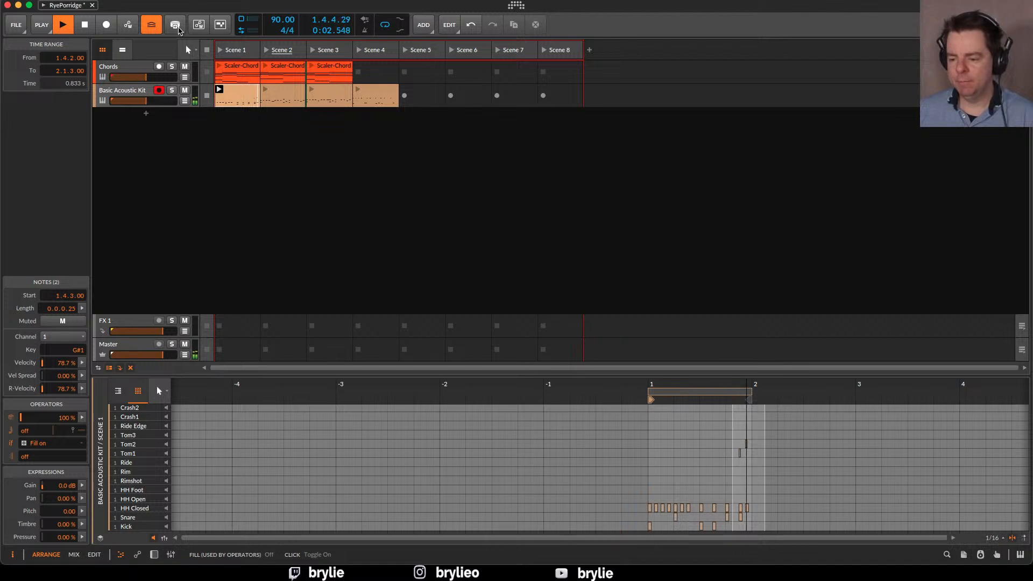
Toggle Fill mode on and off again twice while the Scene 1 drum clip plays to audition the tom fill
{"action": "left_click", "coordinate": [180, 30]}
{"action": "left_click", "coordinate": [179, 30]}
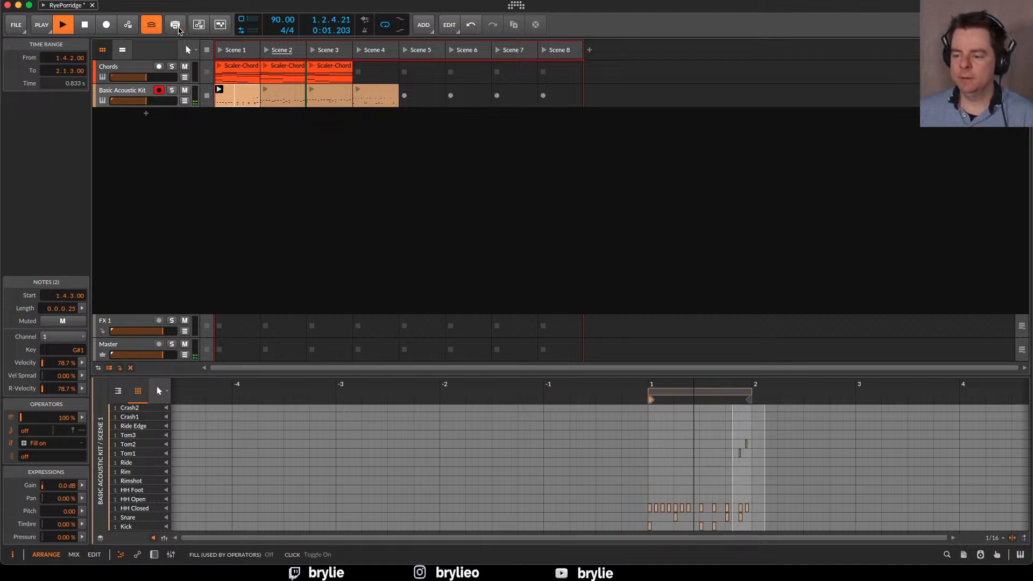
{"action": "left_click", "coordinate": [179, 29]}
{"action": "left_click", "coordinate": [179, 29]}
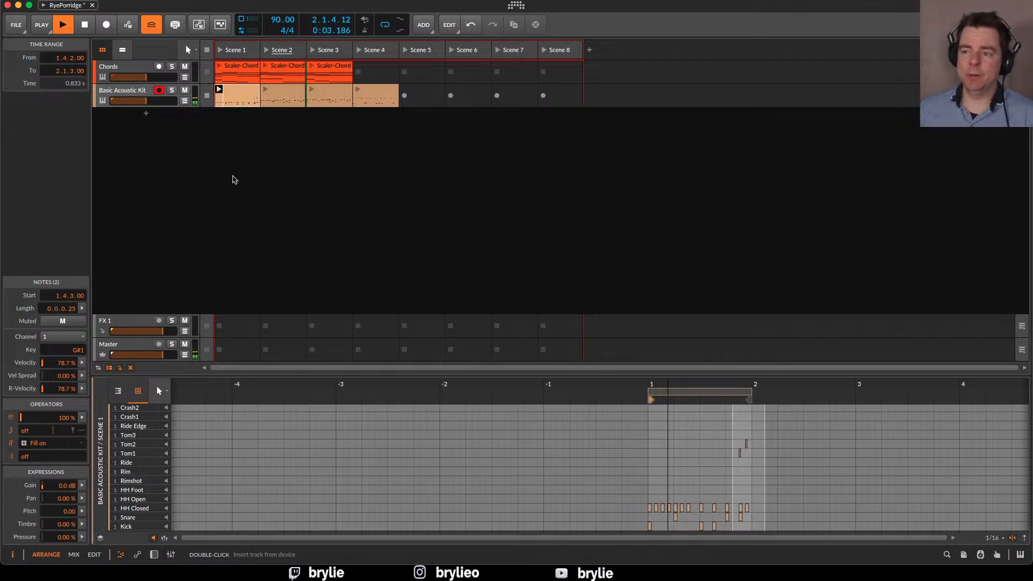
Launch Scene 1, audition it with Fill mode on through the change to Scene 2, and switch Fill mode off
{"action": "left_click", "coordinate": [219, 50]}
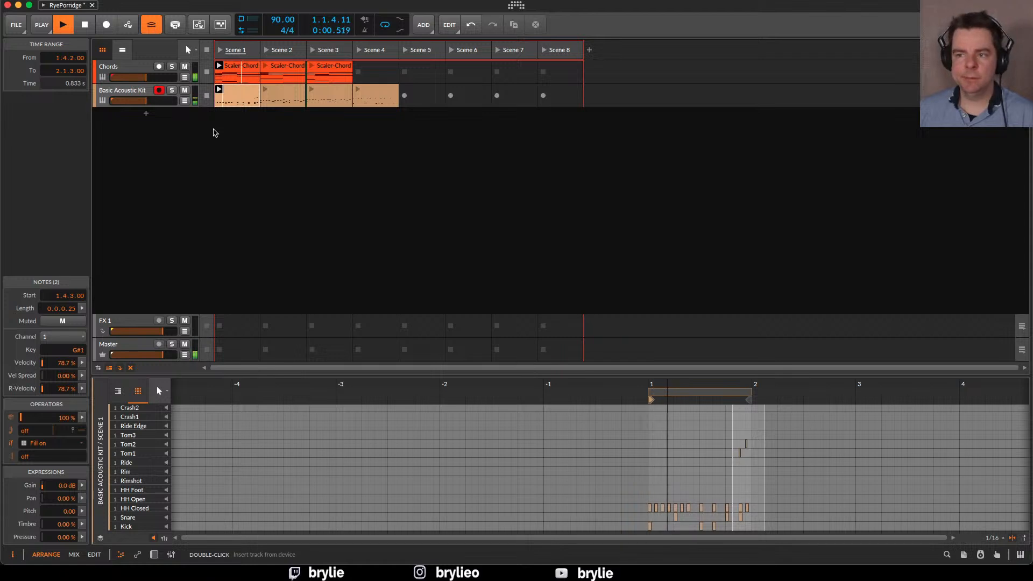
{"action": "left_click", "coordinate": [175, 25]}
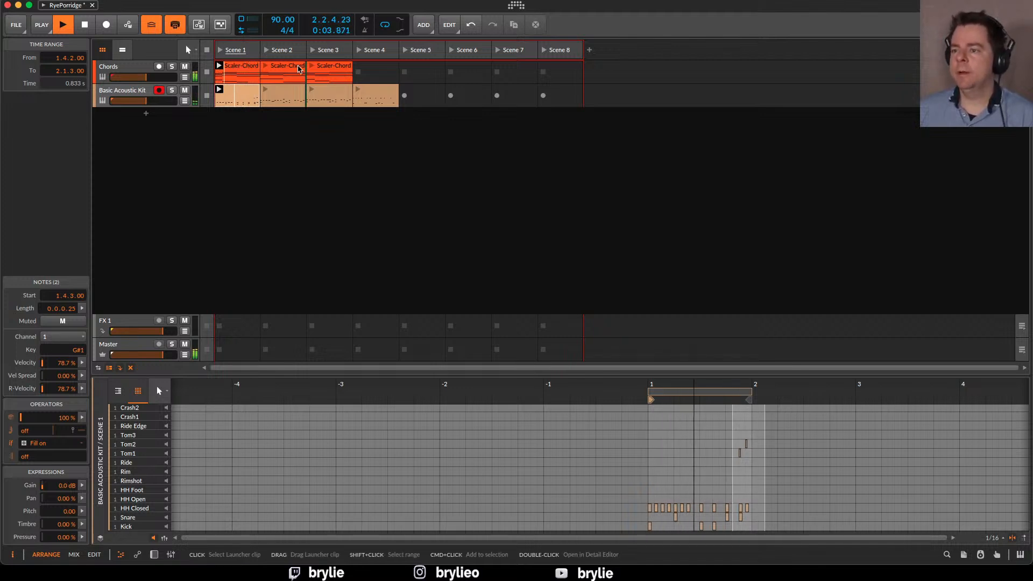
{"action": "left_click", "coordinate": [268, 52]}
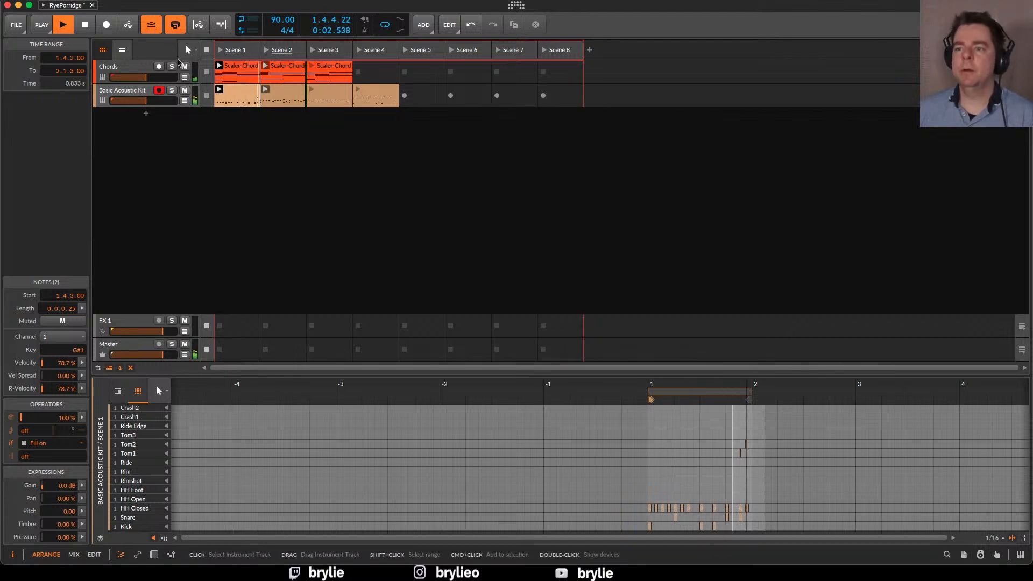
{"action": "left_click", "coordinate": [174, 25]}
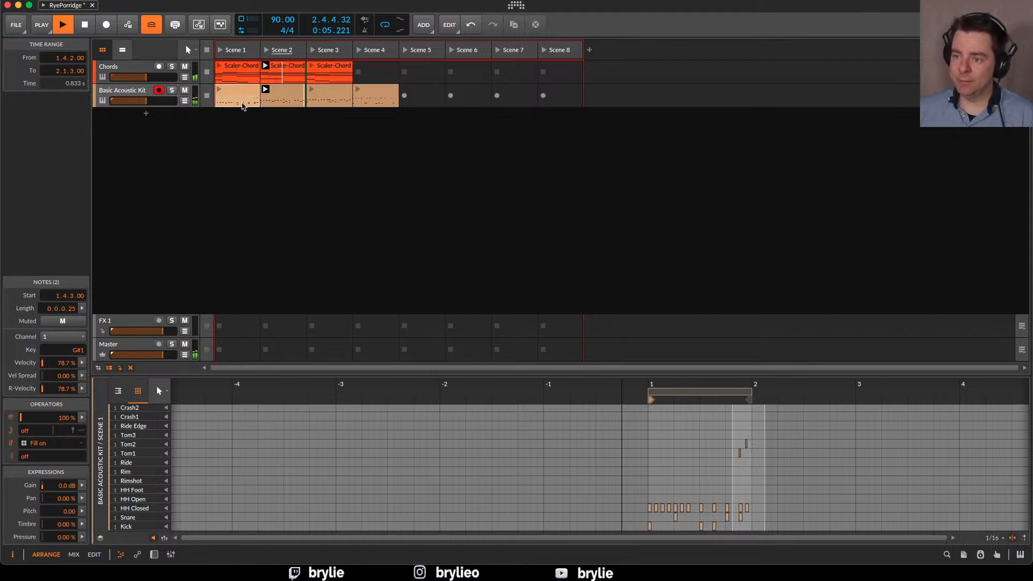
Audition Scene 3, Scene 1's chords and the Scene 4 drum clip without fills, and stop playback
{"action": "left_click", "coordinate": [243, 95]}
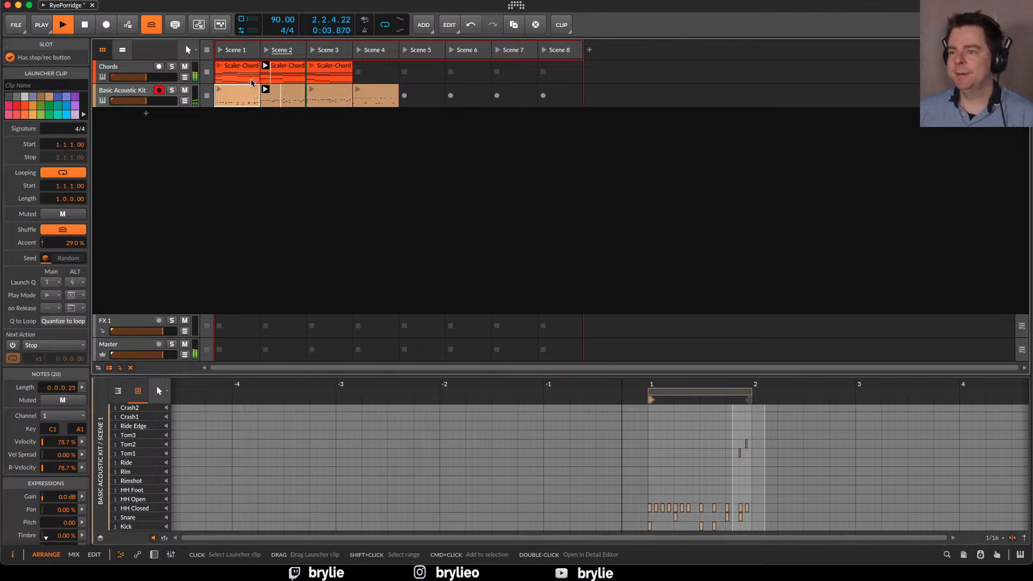
{"action": "left_click", "coordinate": [313, 50]}
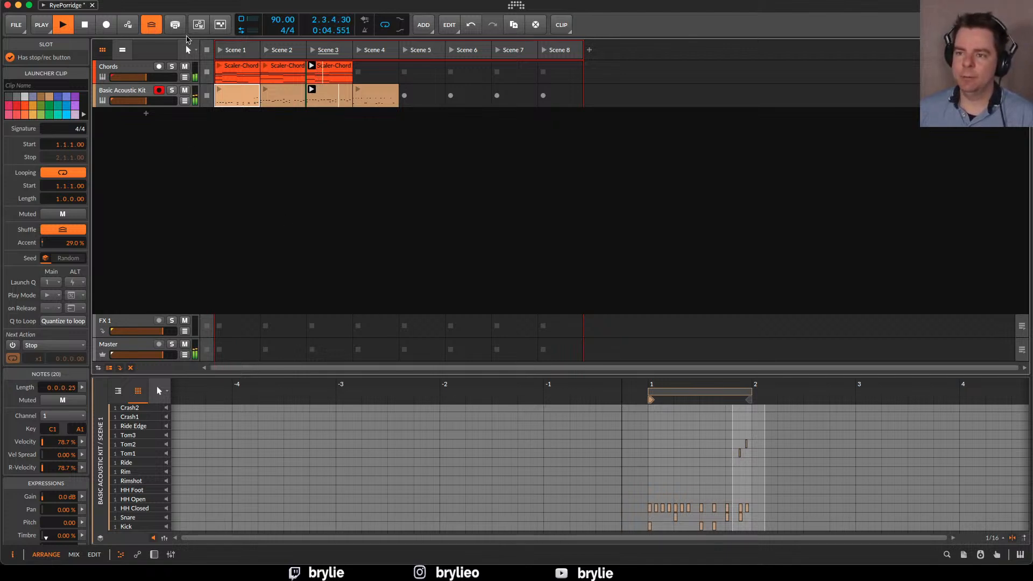
{"action": "left_click", "coordinate": [221, 51]}
{"action": "left_click", "coordinate": [357, 89]}
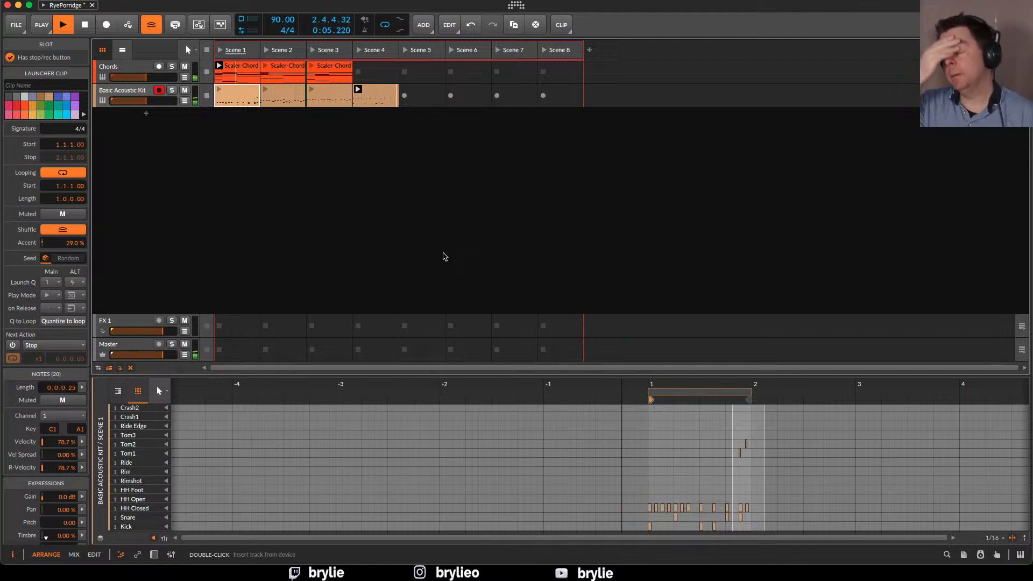
{"action": "key", "text": "space"}
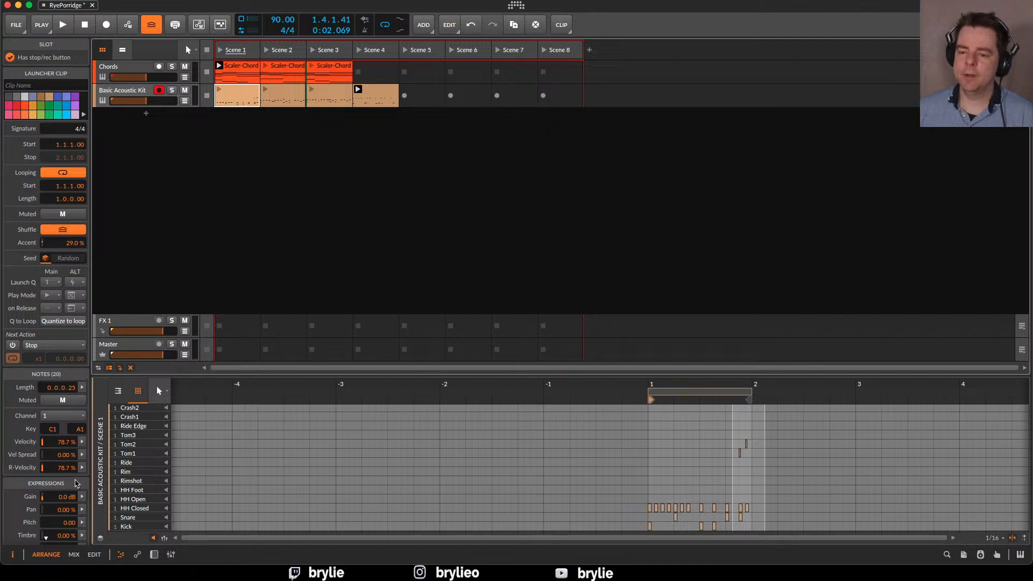
Select the two tom notes at the end of bar 1 and examine their operator condition options, leaving Fill on chosen
{"action": "left_click", "coordinate": [808, 471]}
{"action": "left_click_drag", "start_coordinate": [764, 426], "coordinate": [732, 463]}
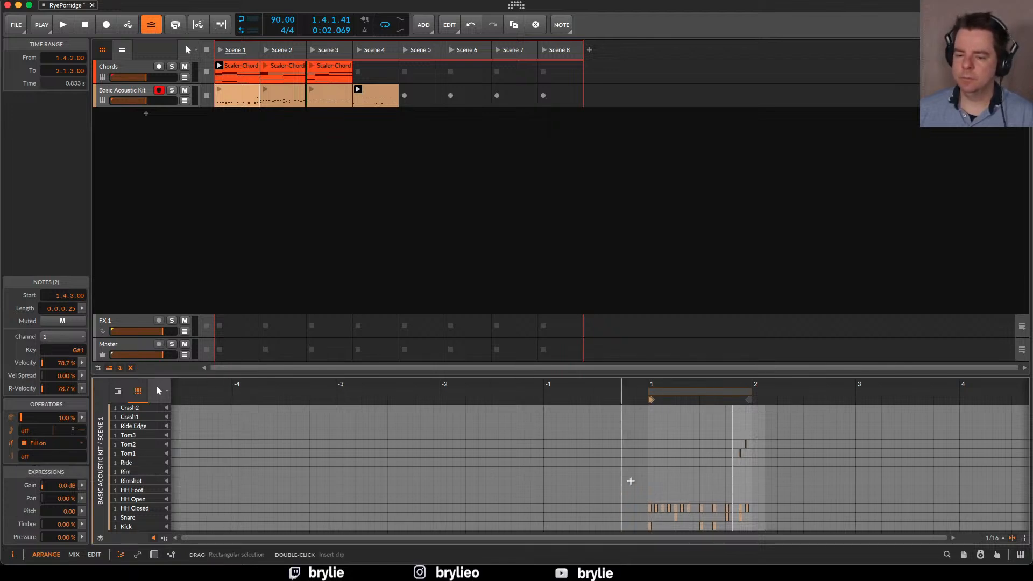
{"action": "left_click", "coordinate": [749, 470]}
{"action": "left_click_drag", "start_coordinate": [738, 455], "coordinate": [754, 443]}
{"action": "left_click", "coordinate": [44, 445]}
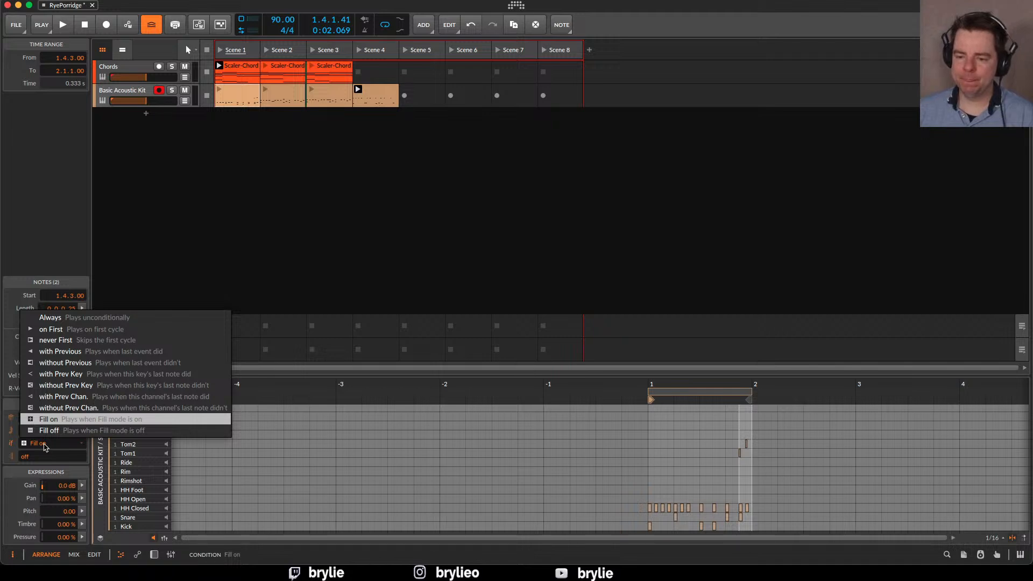
{"action": "left_click", "coordinate": [10, 438]}
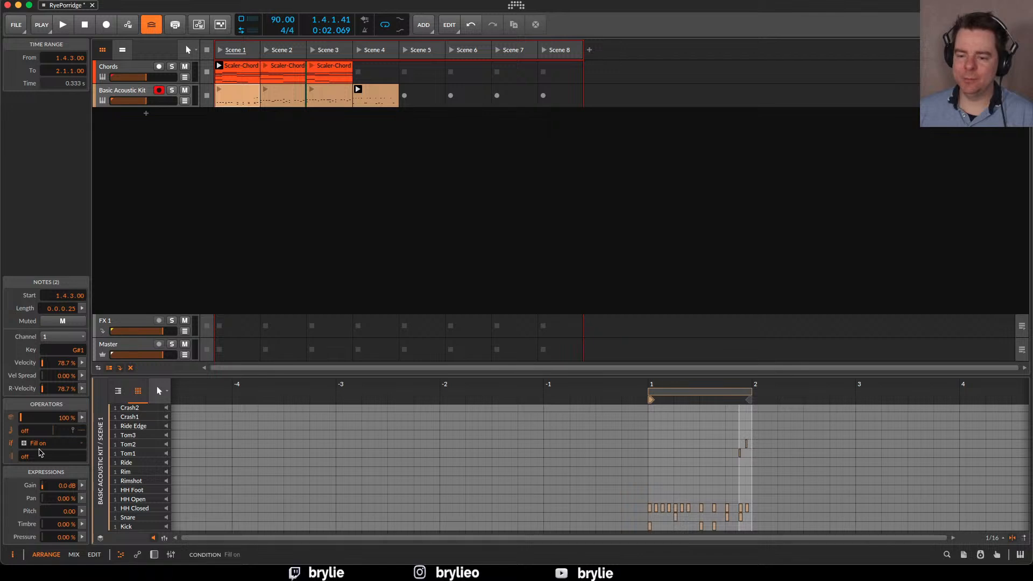
{"action": "left_click", "coordinate": [84, 444]}
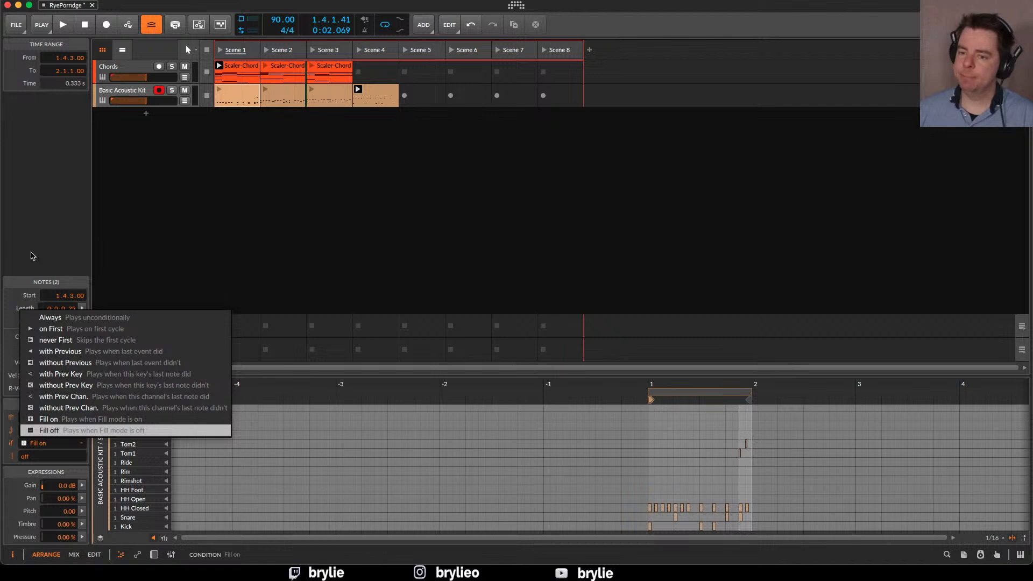
{"action": "left_click", "coordinate": [26, 221]}
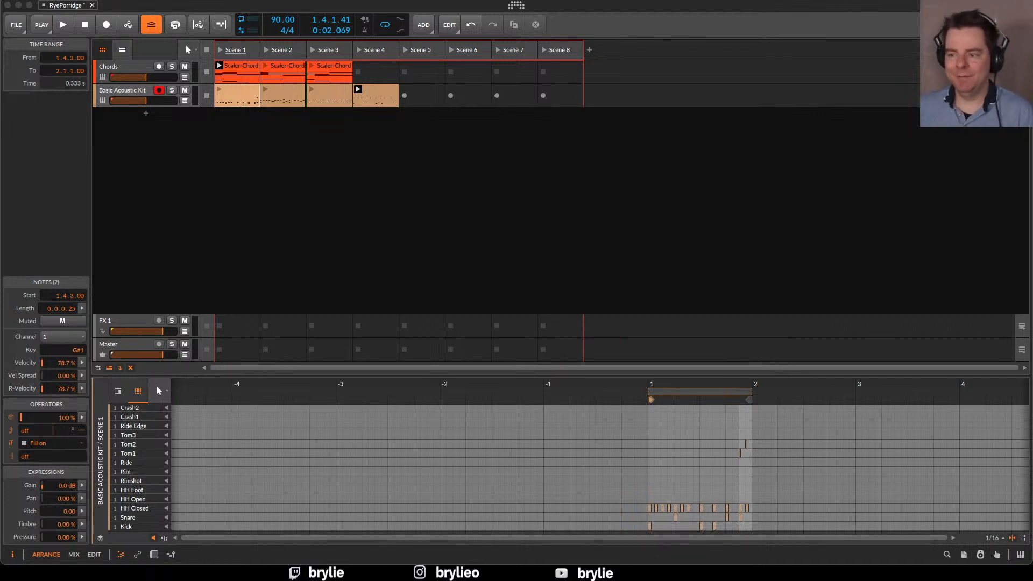
Inspect the Scene 2 drum clip and the Scene 2 chords clip to compare their lengths
{"action": "left_click", "coordinate": [282, 94]}
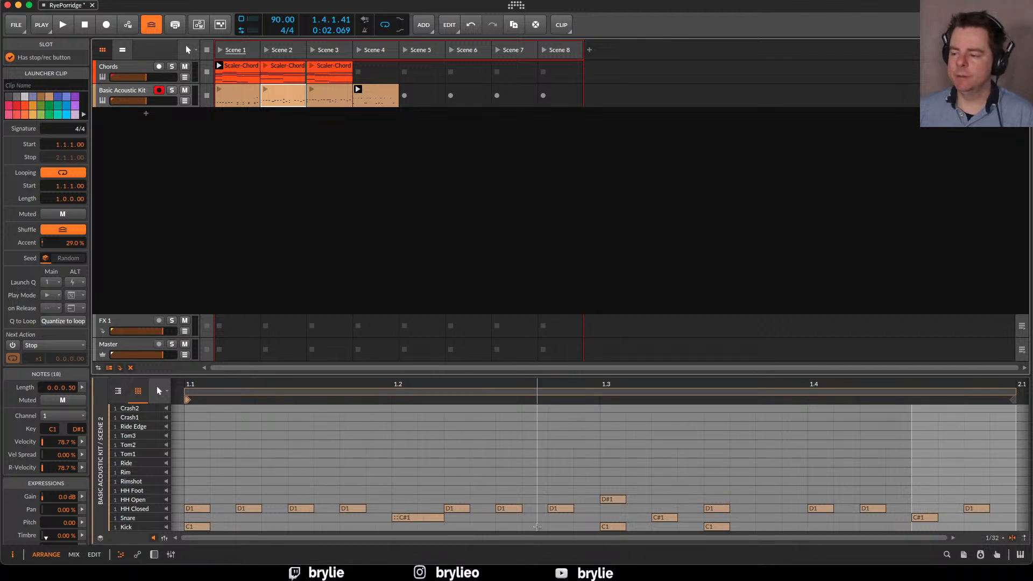
{"action": "left_click_drag", "start_coordinate": [546, 483], "coordinate": [581, 467]}
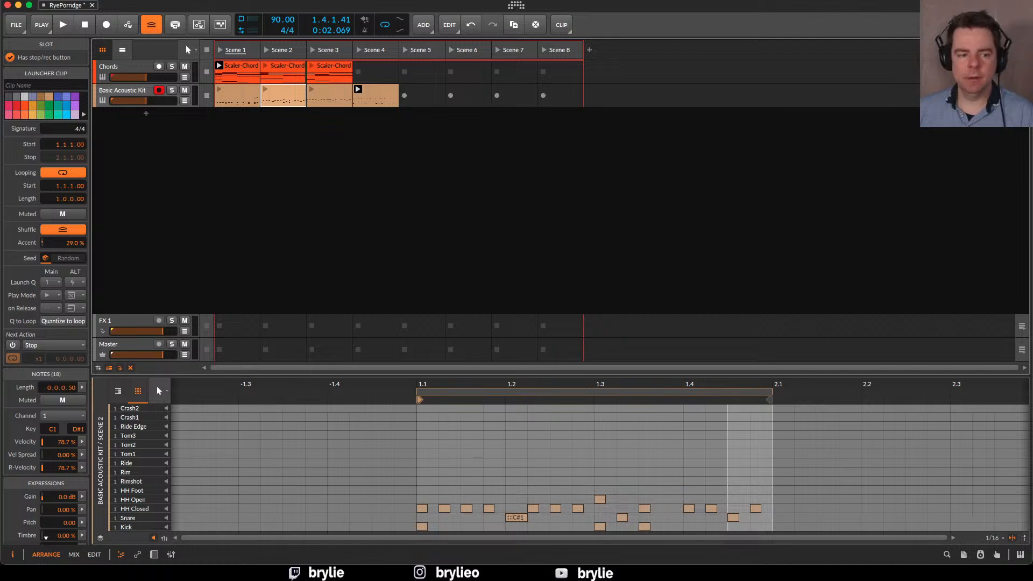
{"action": "left_click", "coordinate": [284, 75]}
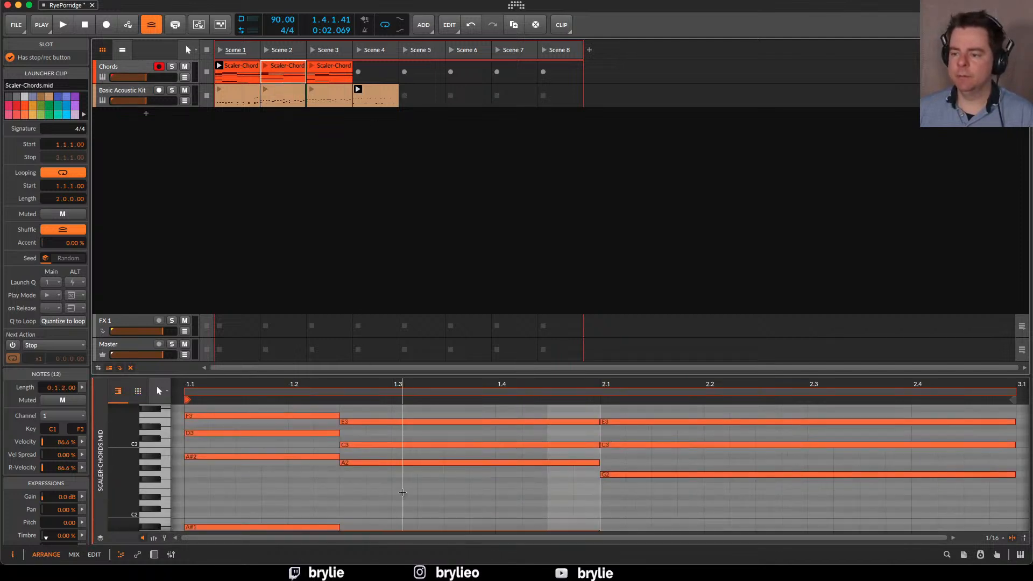
{"action": "left_click_drag", "start_coordinate": [562, 451], "coordinate": [590, 422]}
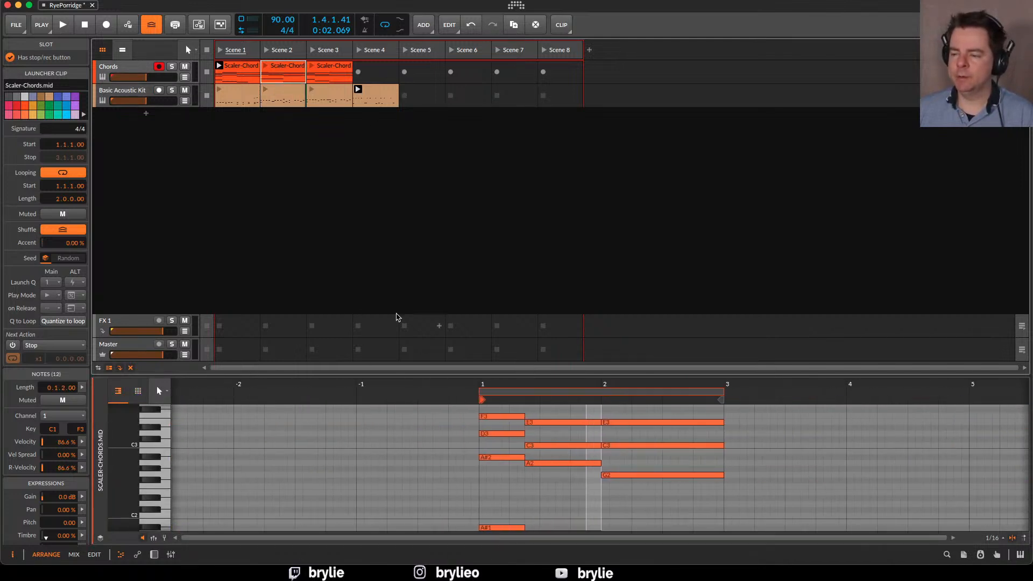
Extend the loop of the Scene 1 drum clip to four bars
{"action": "left_click", "coordinate": [237, 97]}
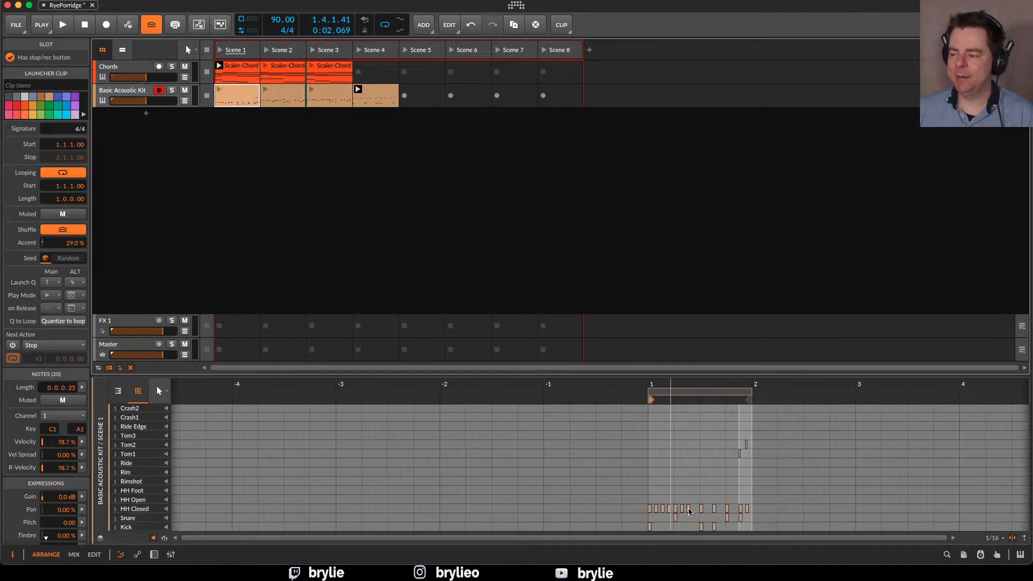
{"action": "left_click_drag", "start_coordinate": [639, 488], "coordinate": [765, 530]}
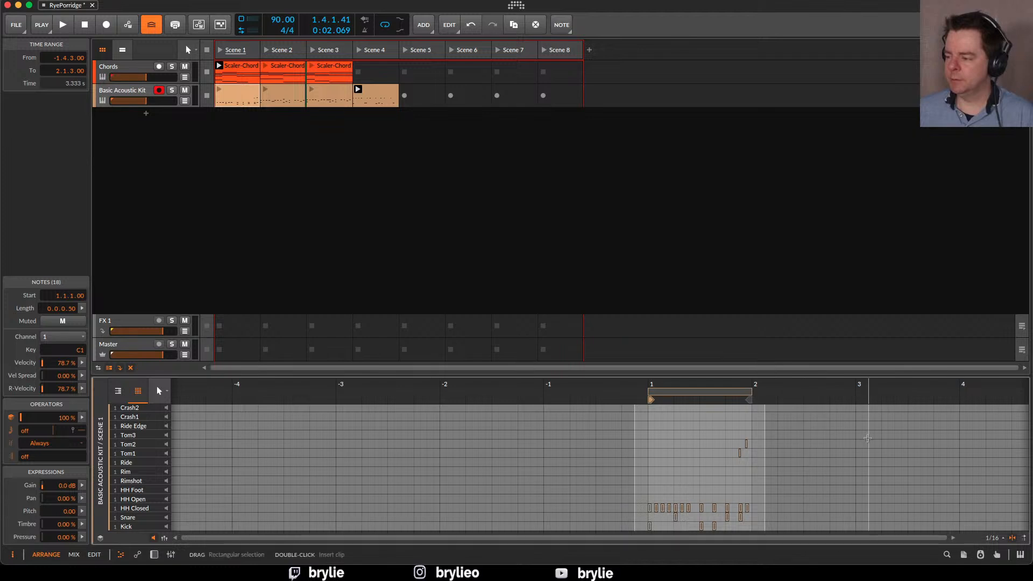
{"action": "scroll", "coordinate": [839, 446], "scroll_direction": "right", "scroll_amount": 6}
{"action": "scroll", "coordinate": [785, 455], "scroll_direction": "left", "scroll_amount": 5}
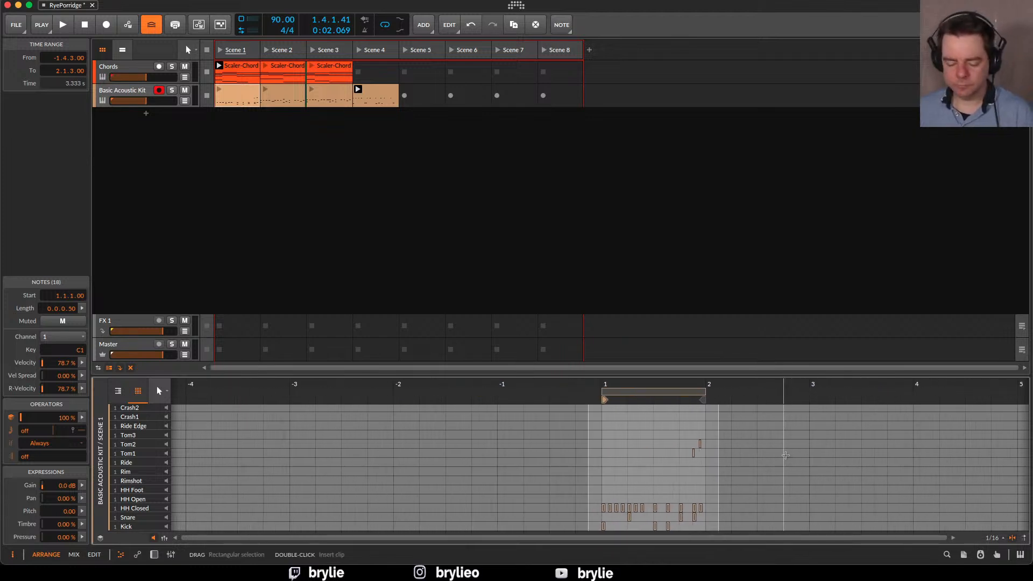
{"action": "scroll", "coordinate": [783, 452], "scroll_direction": "right", "scroll_amount": 10}
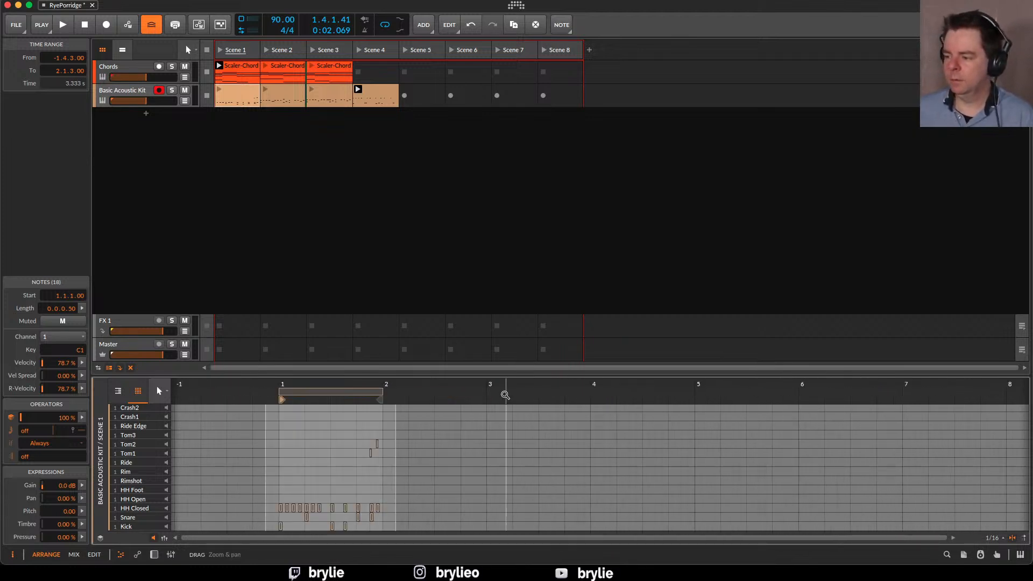
{"action": "left_click_drag", "start_coordinate": [372, 400], "coordinate": [702, 414]}
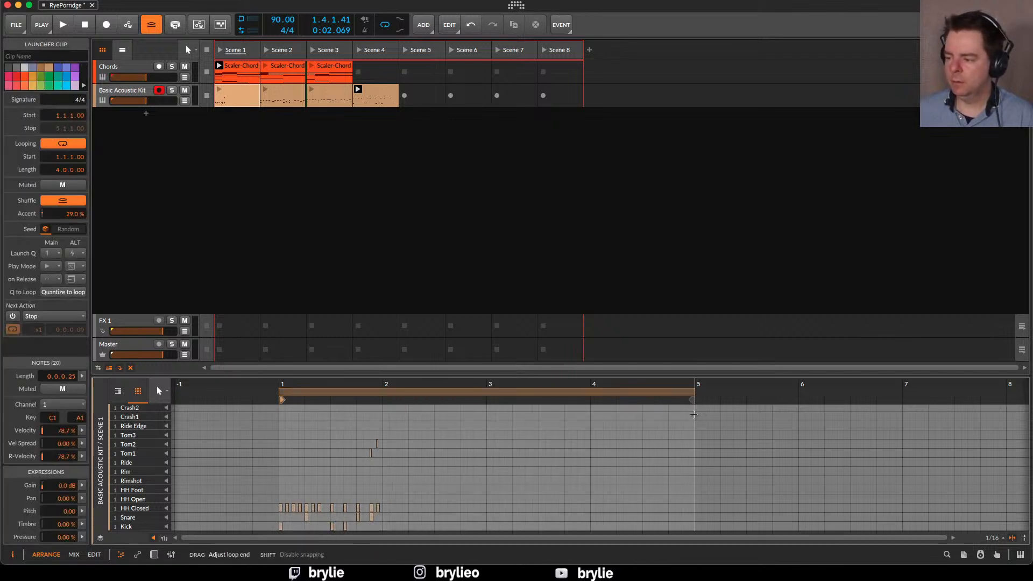
Move all the notes of the Scene 1 drum clip from bar 1 to bar 4
{"action": "left_click_drag", "start_coordinate": [430, 414], "coordinate": [385, 503]}
{"action": "left_click_drag", "start_coordinate": [411, 432], "coordinate": [597, 533]}
{"action": "left_click", "coordinate": [611, 484]}
Duplicate the kick, snare and hi-hat notes of bar 4 without the toms and move the copy to bar 1
{"action": "left_click_drag", "start_coordinate": [582, 481], "coordinate": [691, 530]}
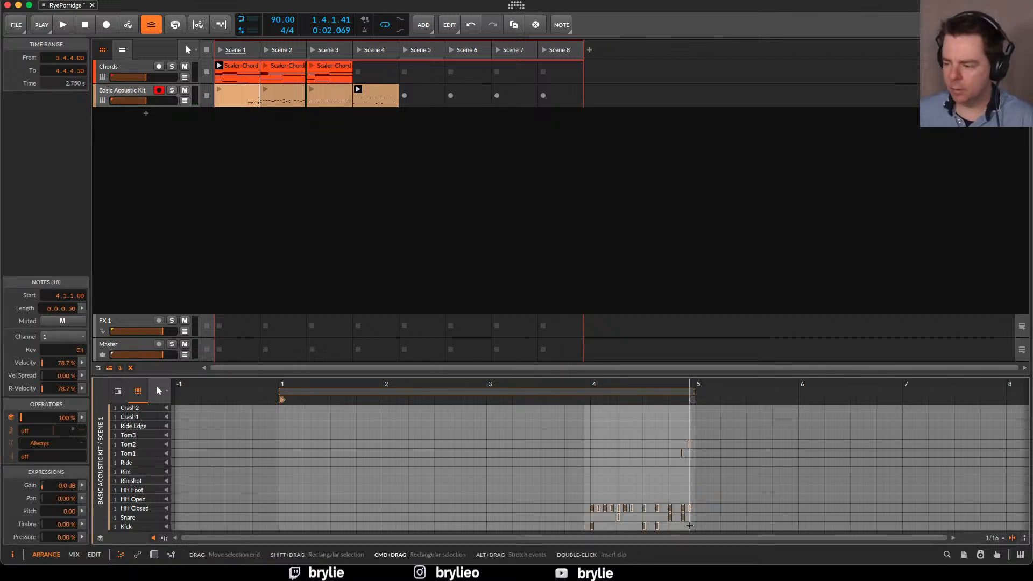
{"action": "key", "text": "super+d"}
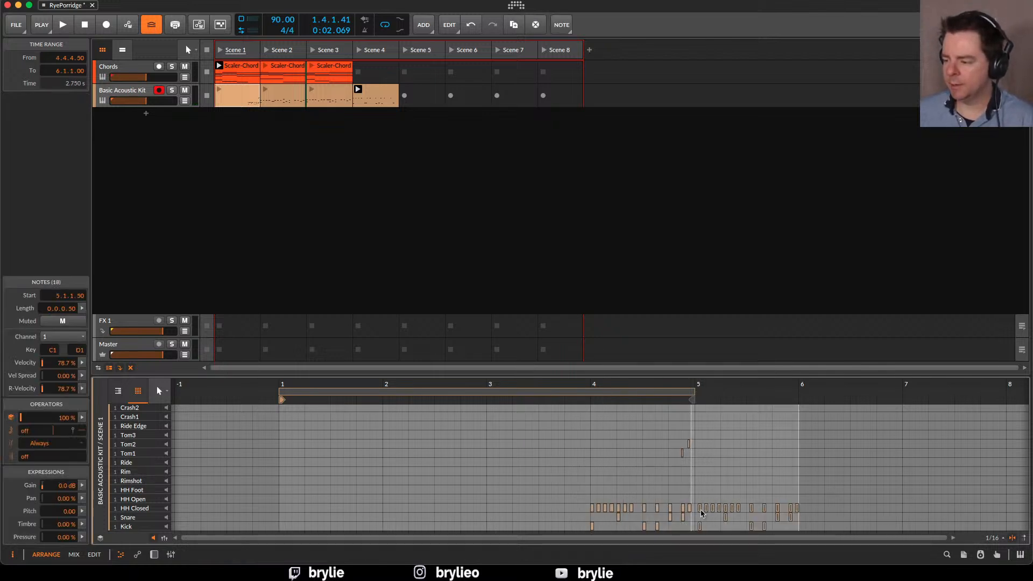
{"action": "left_click_drag", "start_coordinate": [706, 514], "coordinate": [396, 532]}
Try duplicating the bar 1 beat, and undo the edits back to the original kick, hat, snare and tom notes in bar 1
{"action": "left_click", "coordinate": [243, 493]}
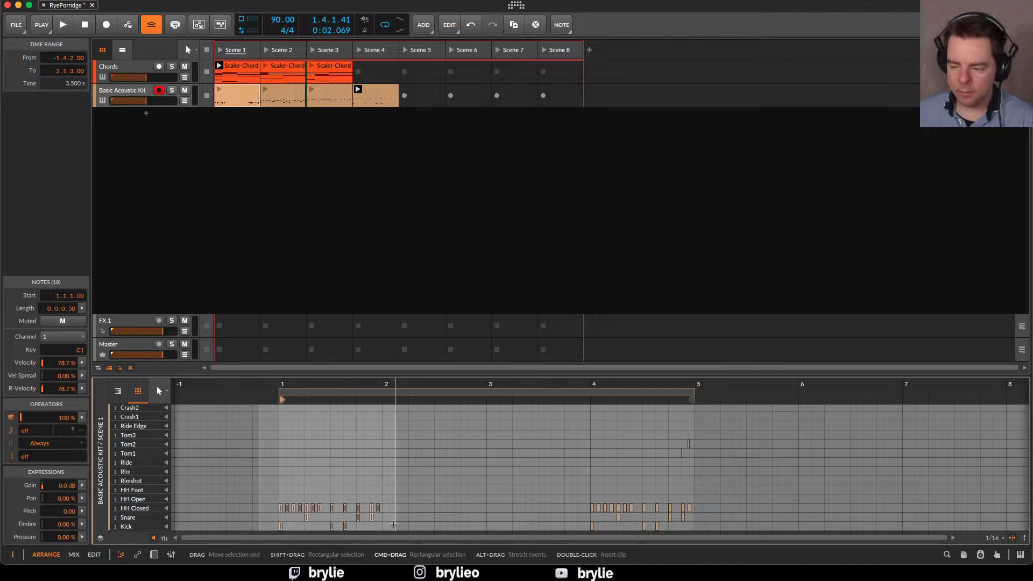
{"action": "key", "text": "super+d"}
{"action": "key", "text": "super+z"}
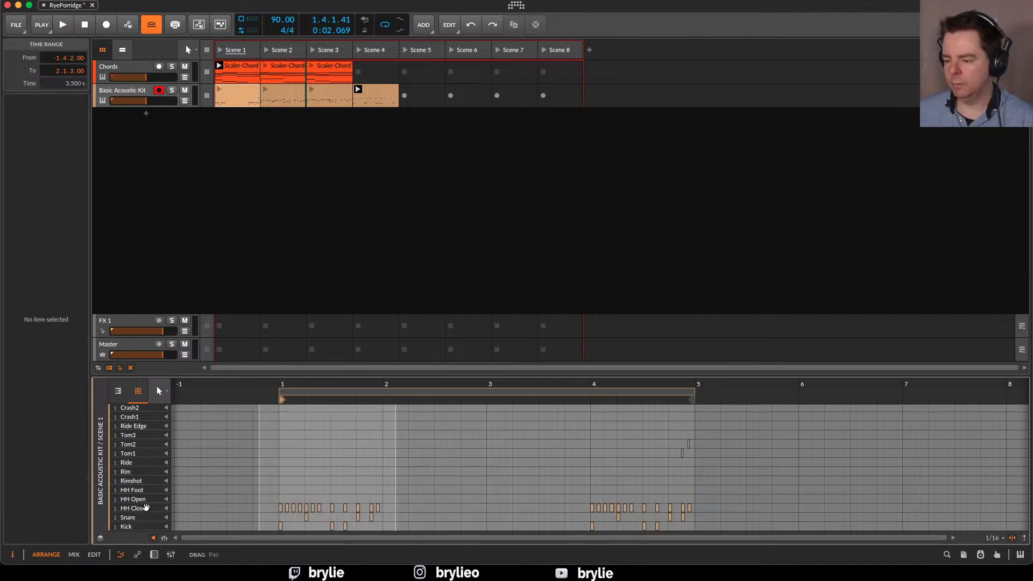
{"action": "key", "text": "super+z"}
{"action": "key", "text": "super+z"}
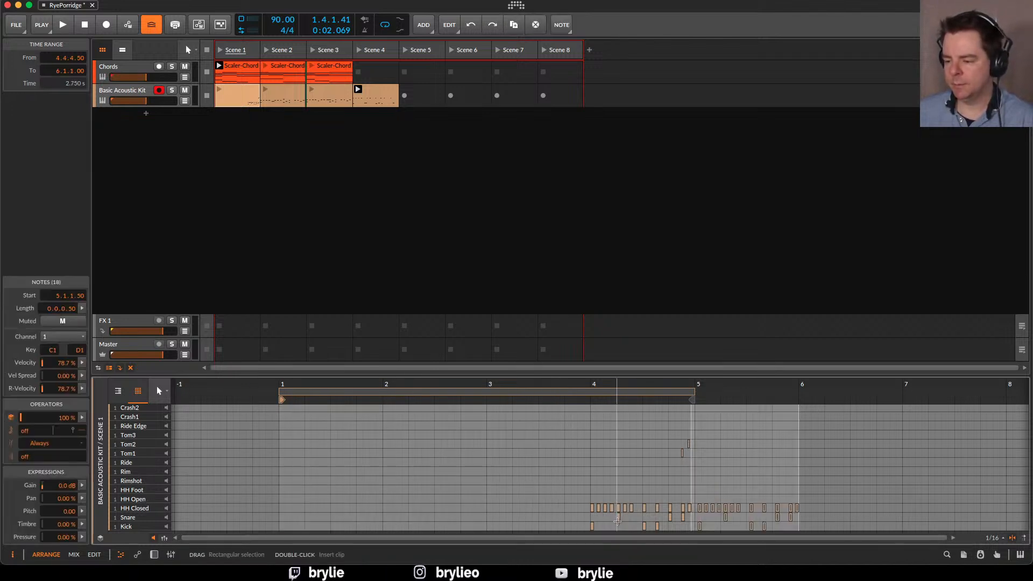
{"action": "key", "text": "super+shift+z"}
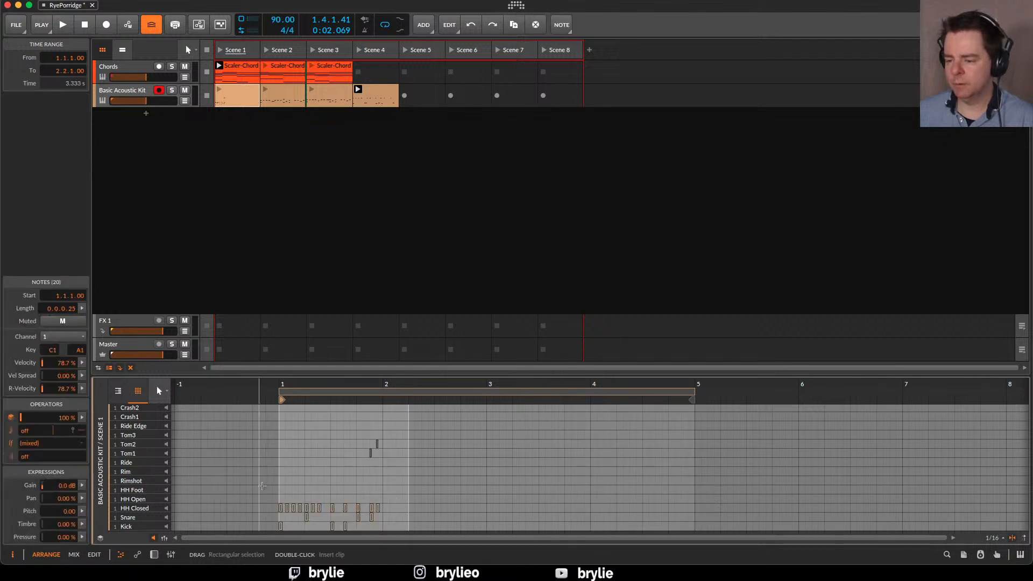
Try to duplicate the kick, snare and hi-hat notes of bar 1 into the following bar, and undo the duplication
{"action": "left_click", "coordinate": [273, 496]}
{"action": "left_click_drag", "start_coordinate": [273, 495], "coordinate": [389, 532]}
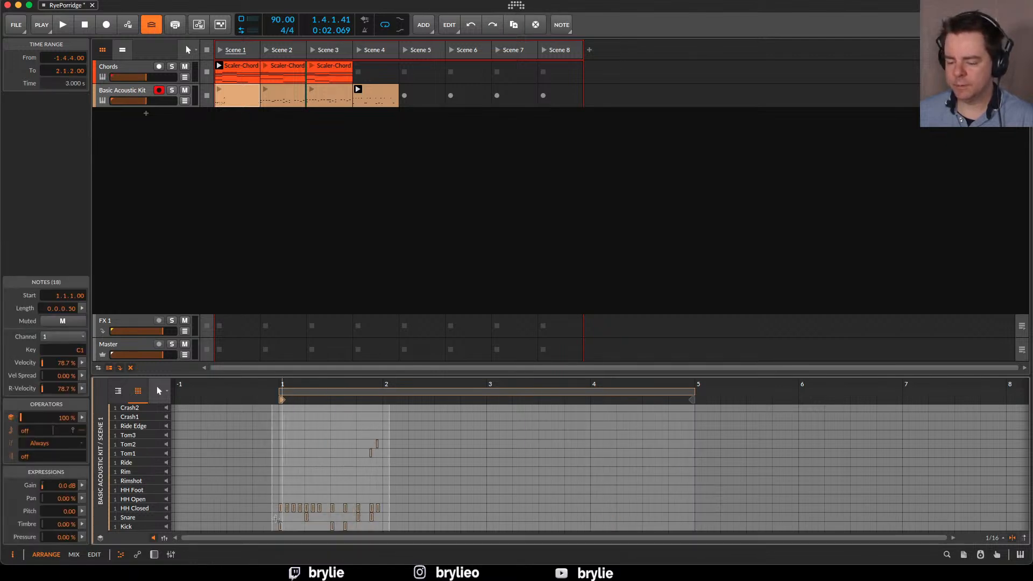
{"action": "key", "text": "super+d"}
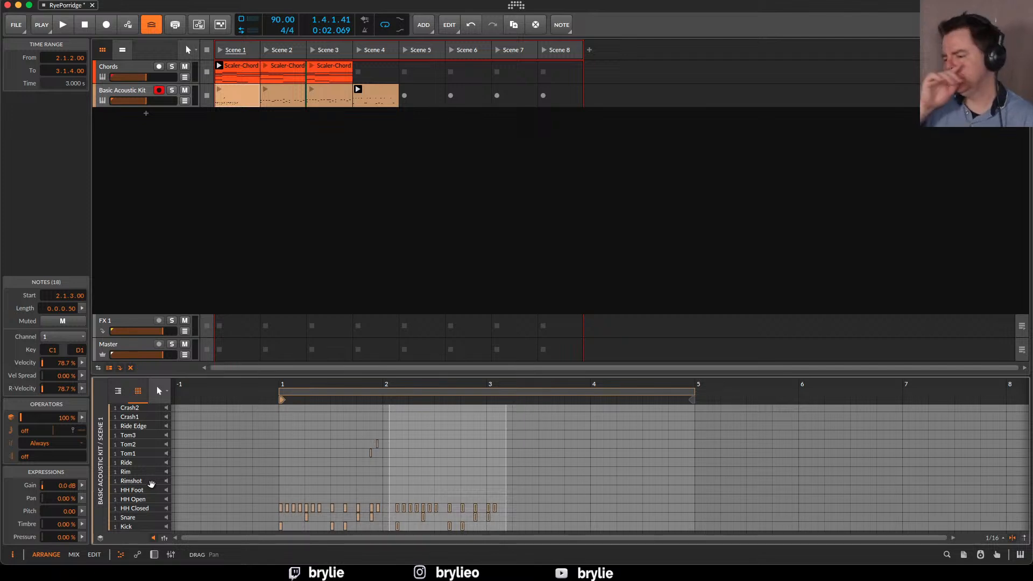
{"action": "key", "text": "super+z"}
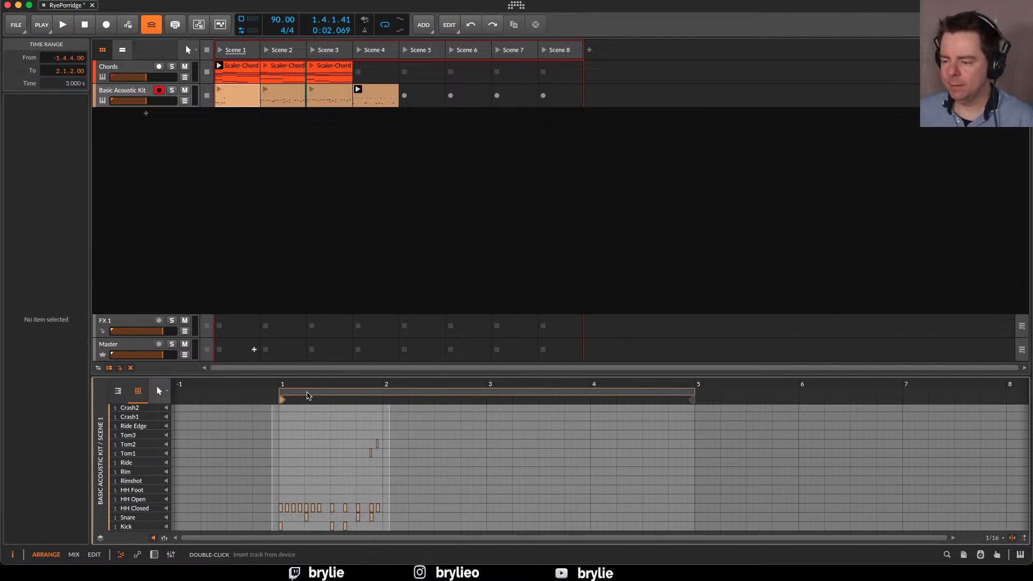
Duplicate the kick, snare and hi-hat notes of bar 1, without the toms, into bars 2, 3 and 4
{"action": "mouse_move", "coordinate": [271, 455]}
{"action": "left_mouse_down"}
{"action": "mouse_move", "coordinate": [287, 450]}
{"action": "mouse_move", "coordinate": [279, 450]}
{"action": "left_mouse_up"}
{"action": "left_click_drag", "start_coordinate": [387, 432], "coordinate": [373, 466]}
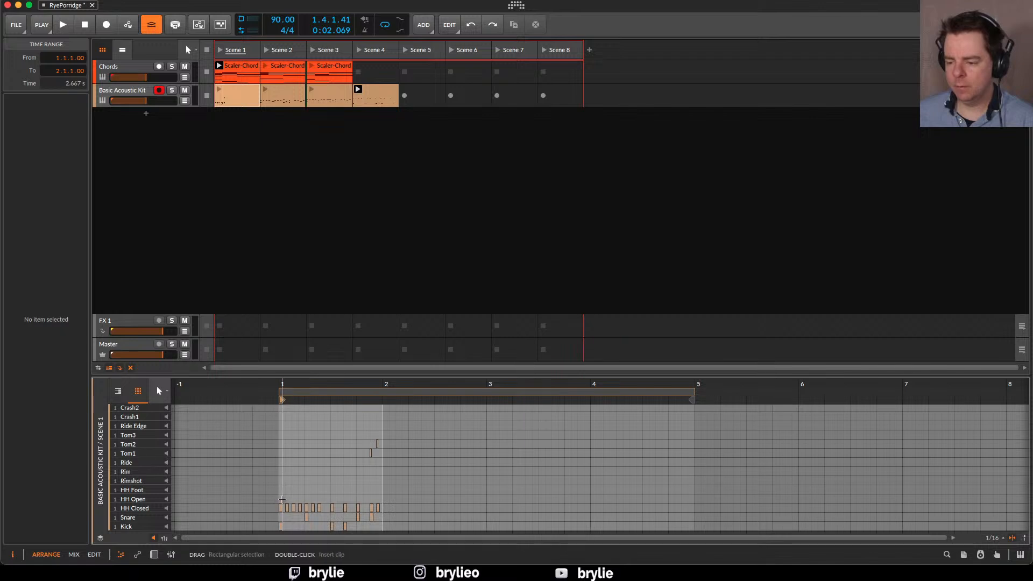
{"action": "left_click_drag", "start_coordinate": [267, 486], "coordinate": [376, 535]}
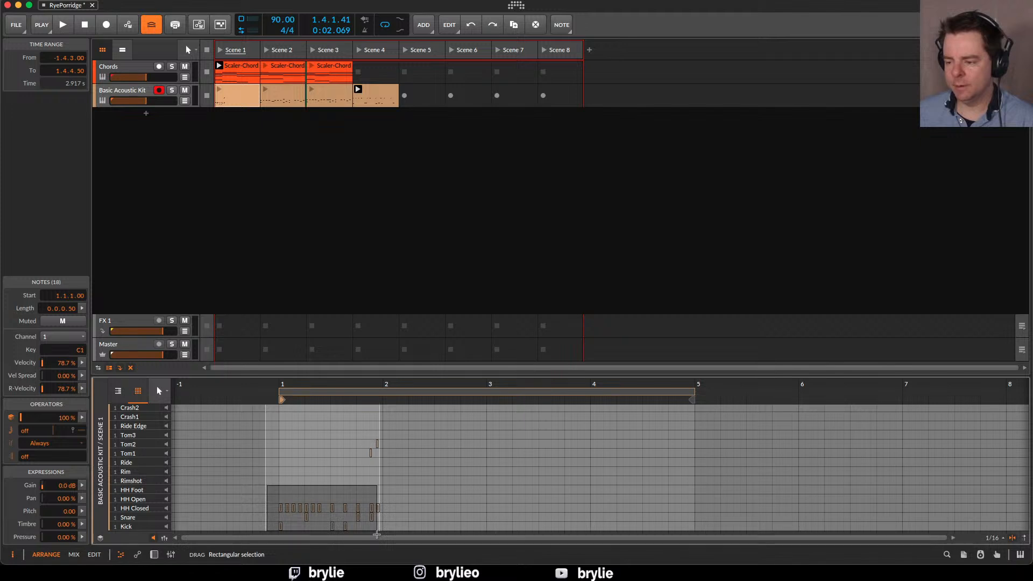
{"action": "left_click_drag", "start_coordinate": [380, 534], "coordinate": [381, 534]}
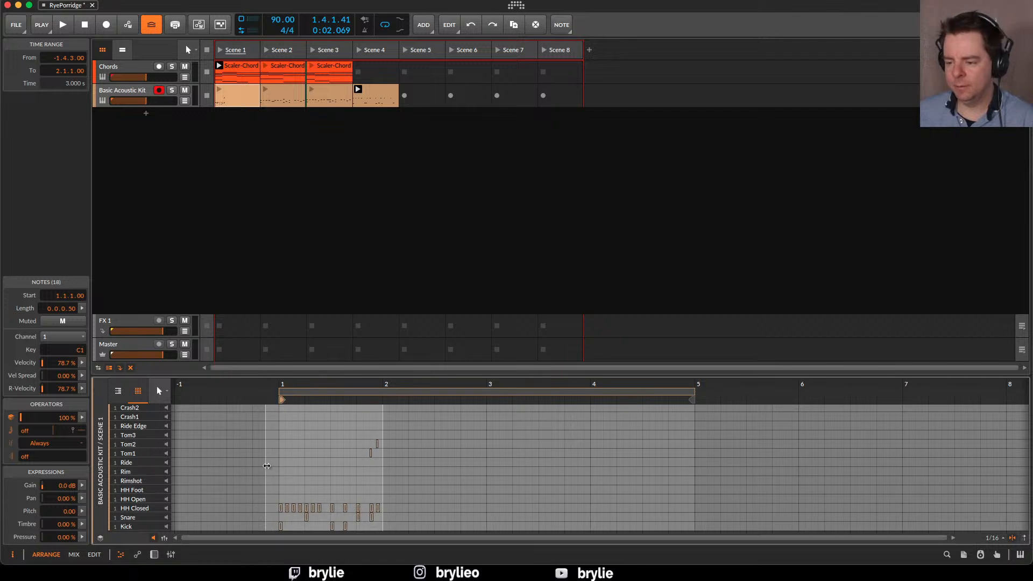
{"action": "left_click_drag", "start_coordinate": [268, 466], "coordinate": [278, 467]}
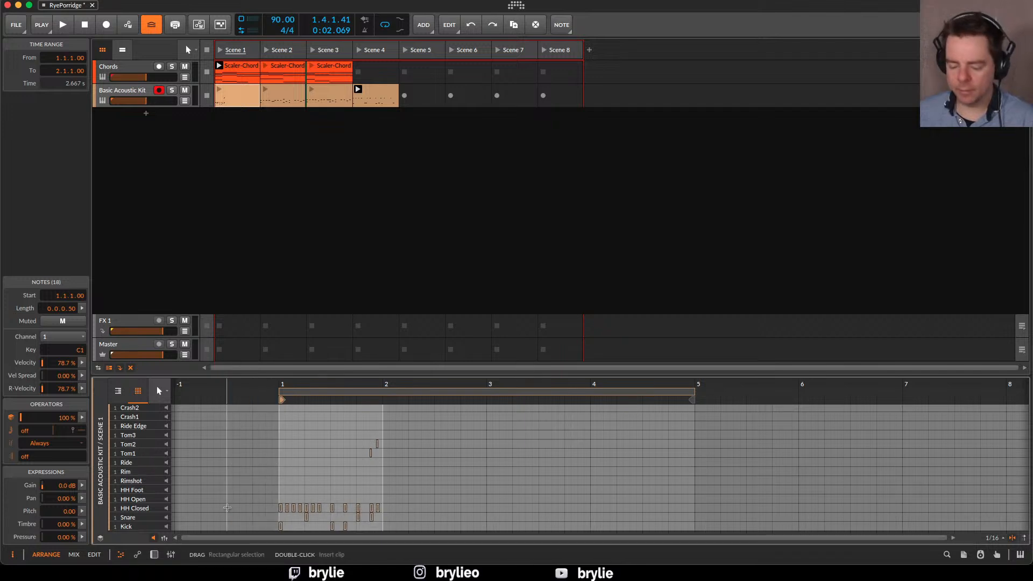
{"action": "key", "text": "ctrl+d"}
{"action": "key", "text": "ctrl+d"}
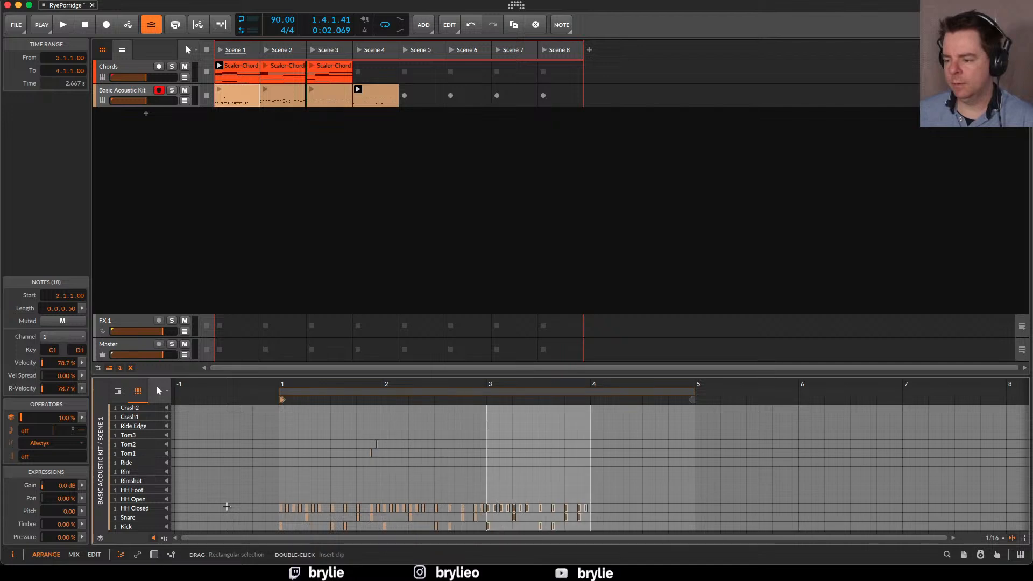
{"action": "key", "text": "ctrl+d"}
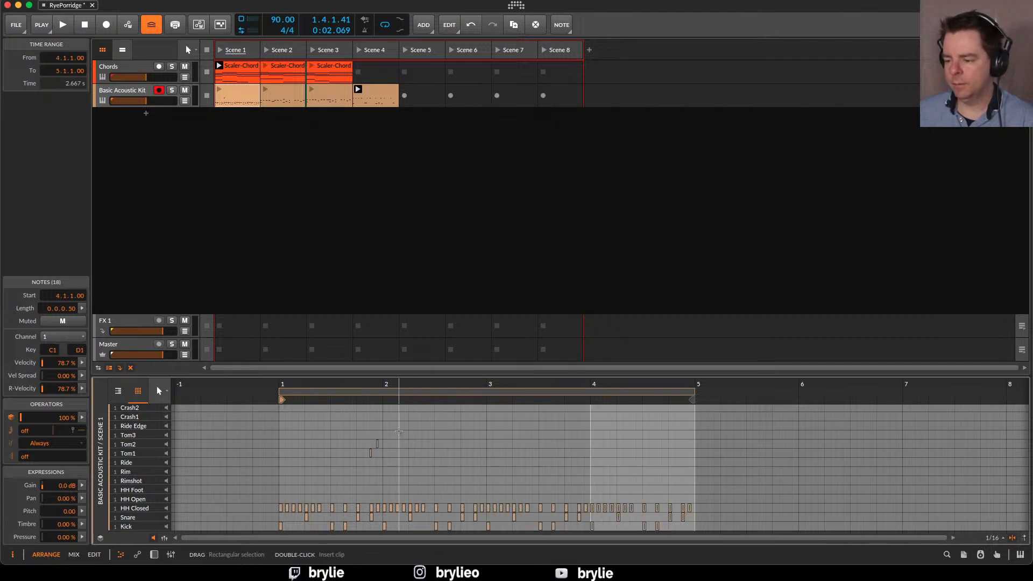
Move the two tom notes from bar 1 to the end of bar 4, starting at 4.4.3 on the Tom2 and Tom3 rows
{"action": "left_click", "coordinate": [398, 432]}
{"action": "left_click_drag", "start_coordinate": [398, 432], "coordinate": [574, 475]}
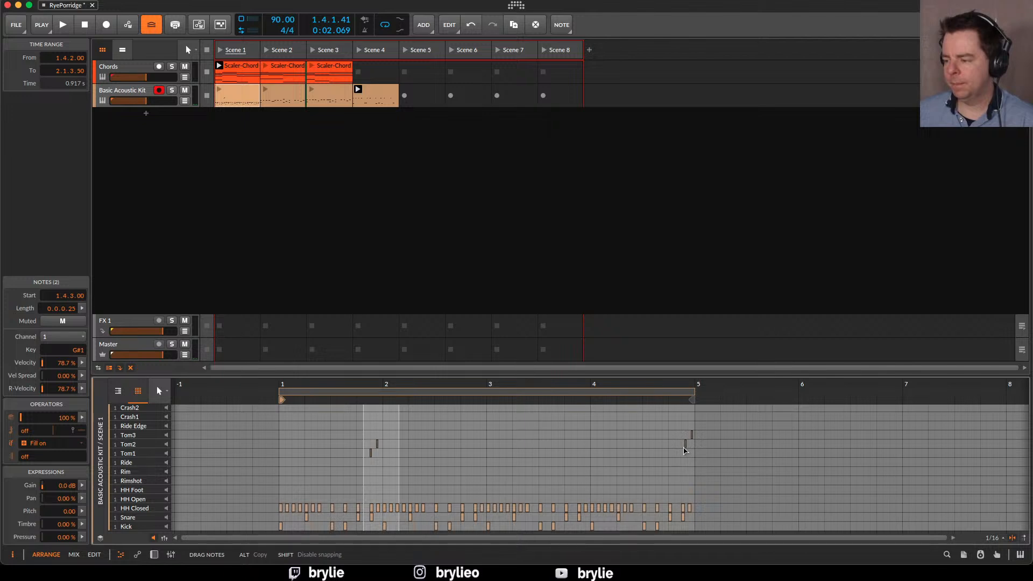
{"action": "left_click_drag", "start_coordinate": [684, 450], "coordinate": [683, 450]}
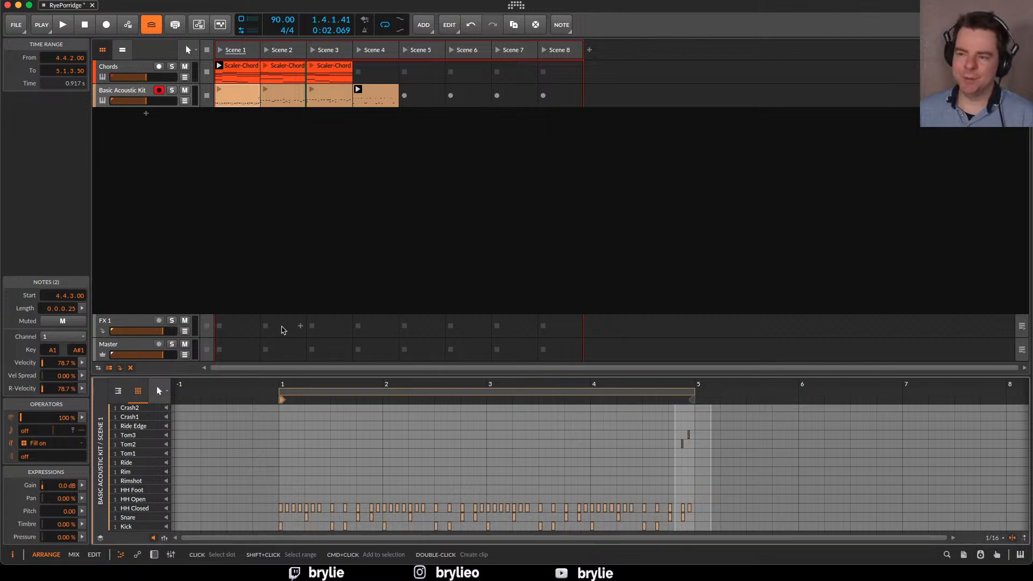
Try expanding the Scene 1 drum clip with 2 repeats and Preserve Chance on, and delete the expanded clip from Scene 5
{"action": "right_click", "coordinate": [232, 92]}
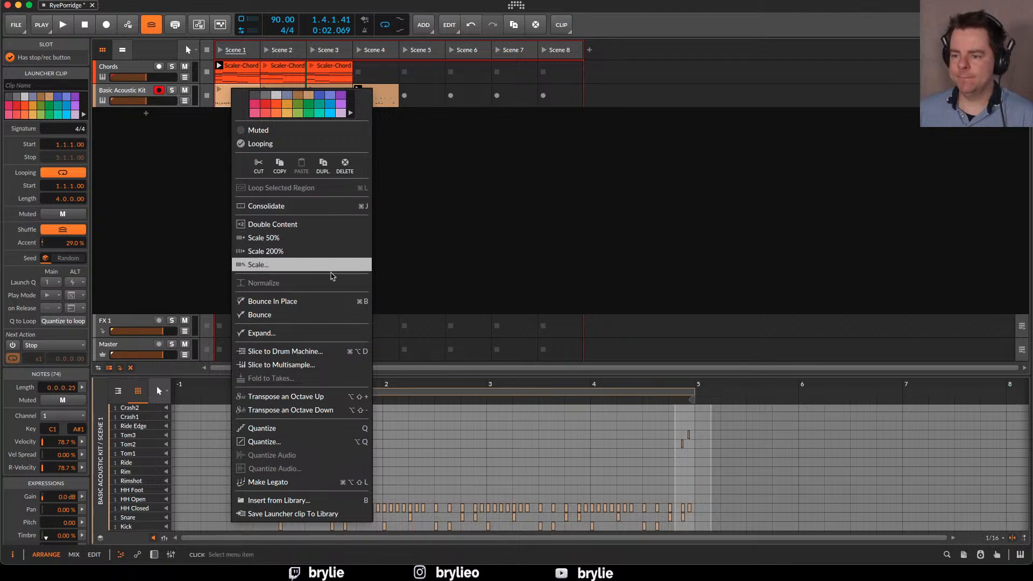
{"action": "left_click", "coordinate": [306, 334]}
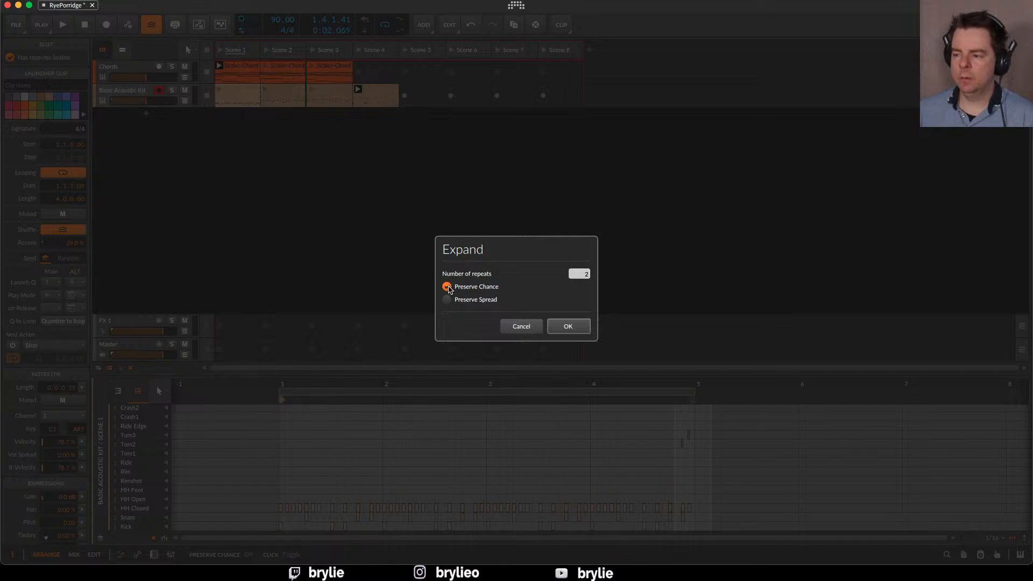
{"action": "left_click", "coordinate": [568, 327]}
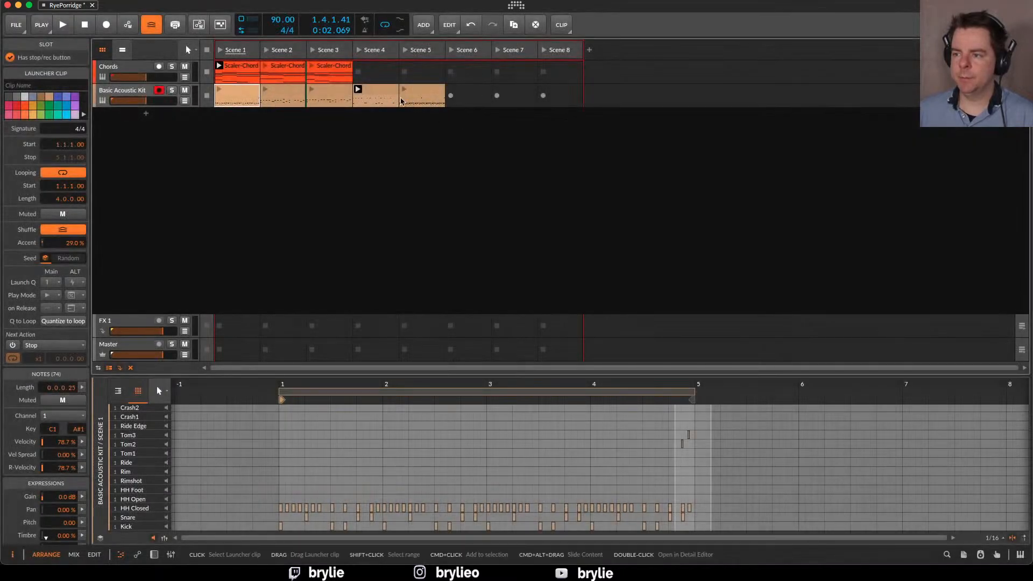
{"action": "left_click", "coordinate": [433, 96]}
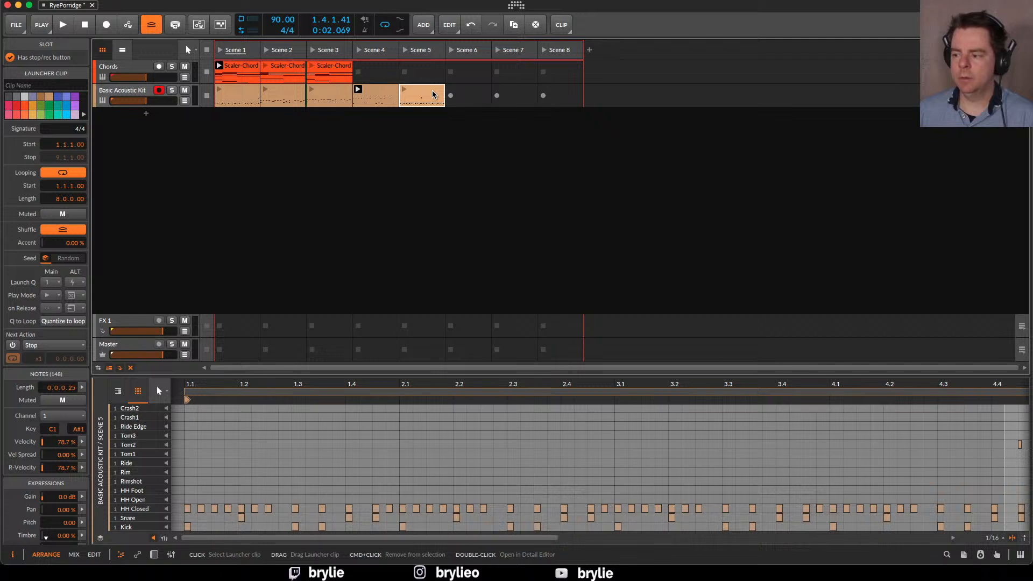
{"action": "key", "text": "Delete"}
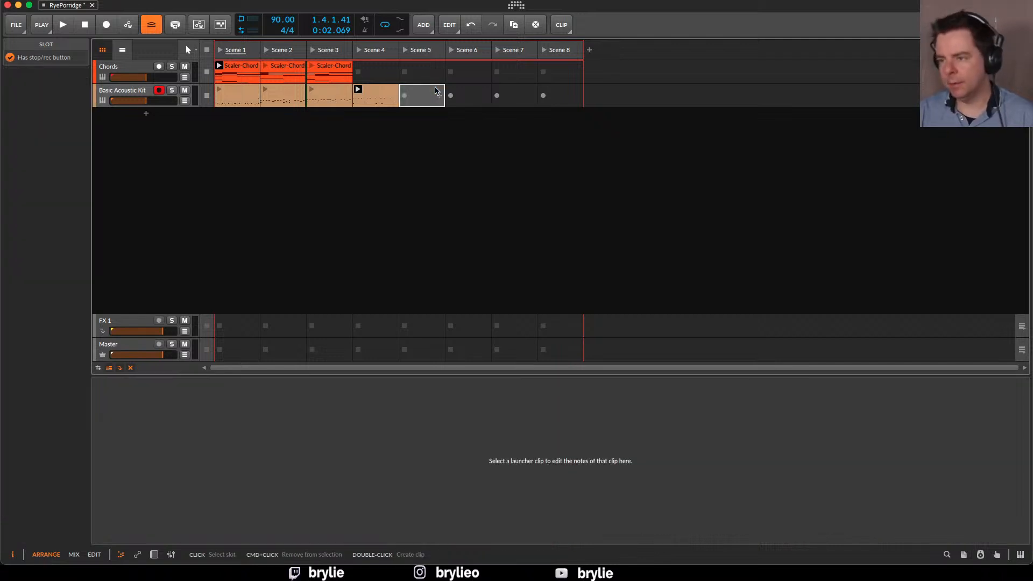
Reopen the Scene 1 drum clip and select its kick, snare and hi-hat notes across all four bars
{"action": "left_click", "coordinate": [240, 94]}
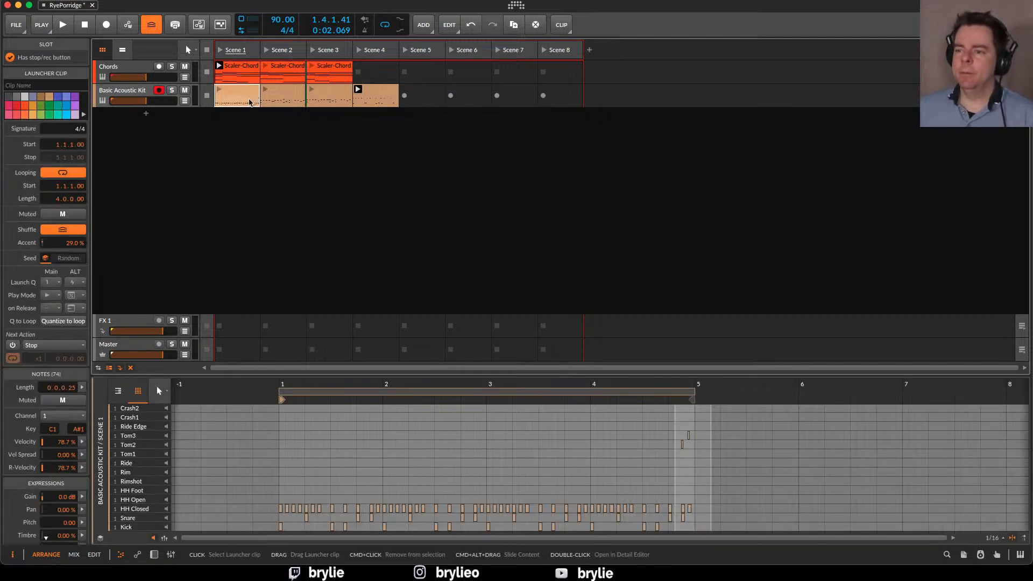
{"action": "left_click_drag", "start_coordinate": [274, 474], "coordinate": [706, 529]}
{"action": "key", "text": "d"}
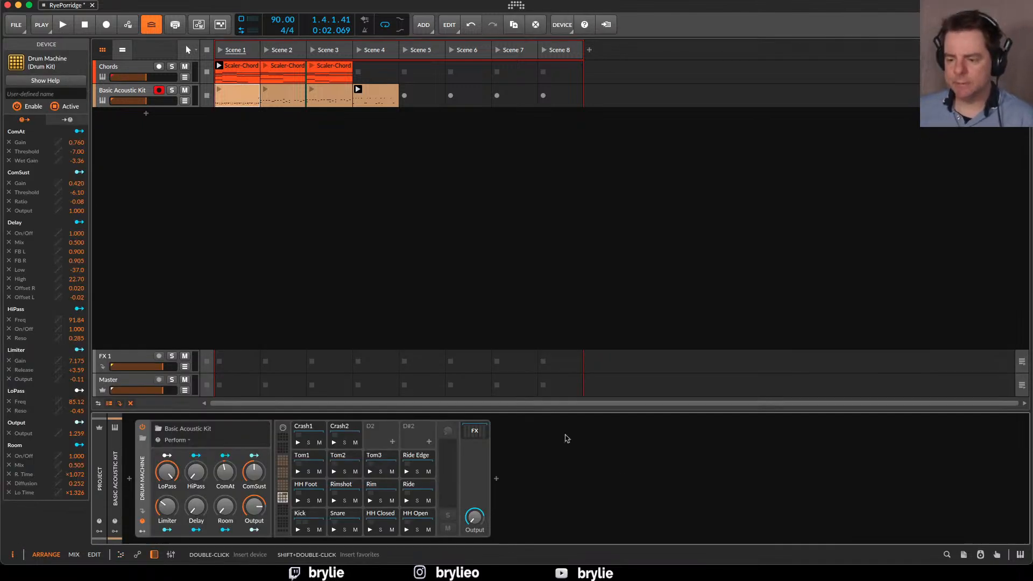
{"action": "key", "text": "d"}
{"action": "key", "text": "d"}
{"action": "key", "text": "e"}
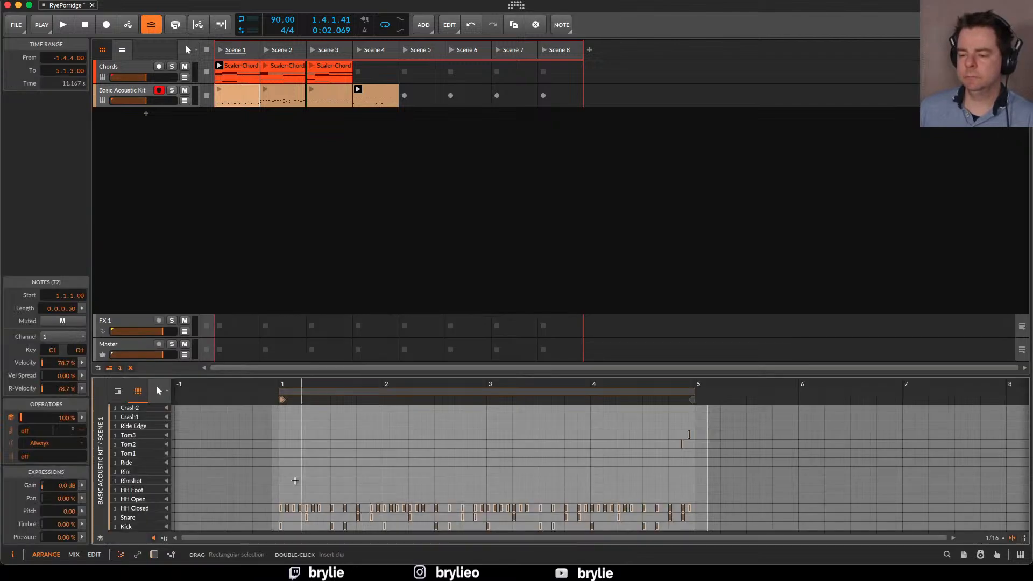
Listen to Scene 1 with the extended drum clip, launch Scene 2 and stop playback
{"action": "left_click", "coordinate": [221, 52]}
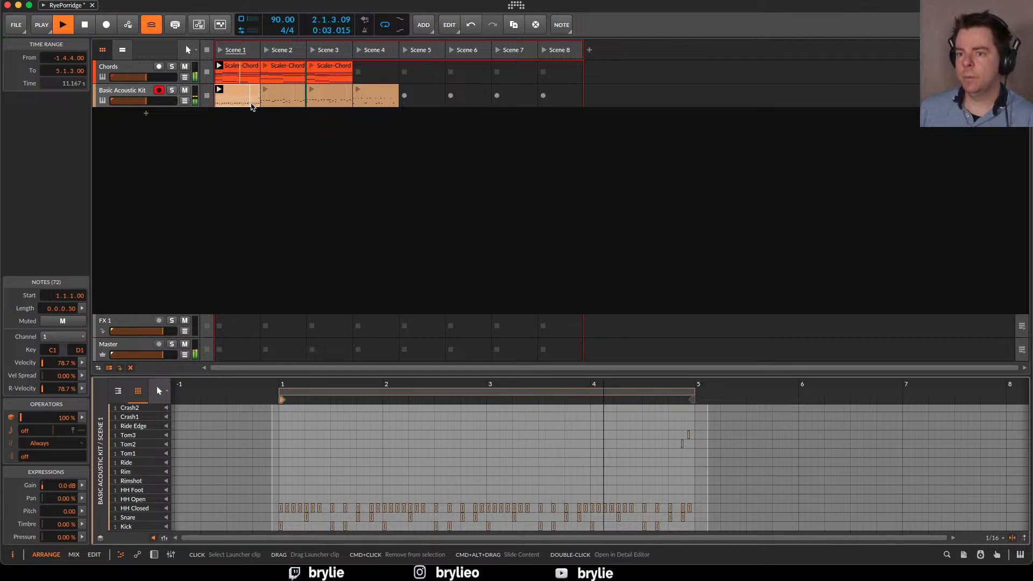
{"action": "left_click", "coordinate": [266, 51]}
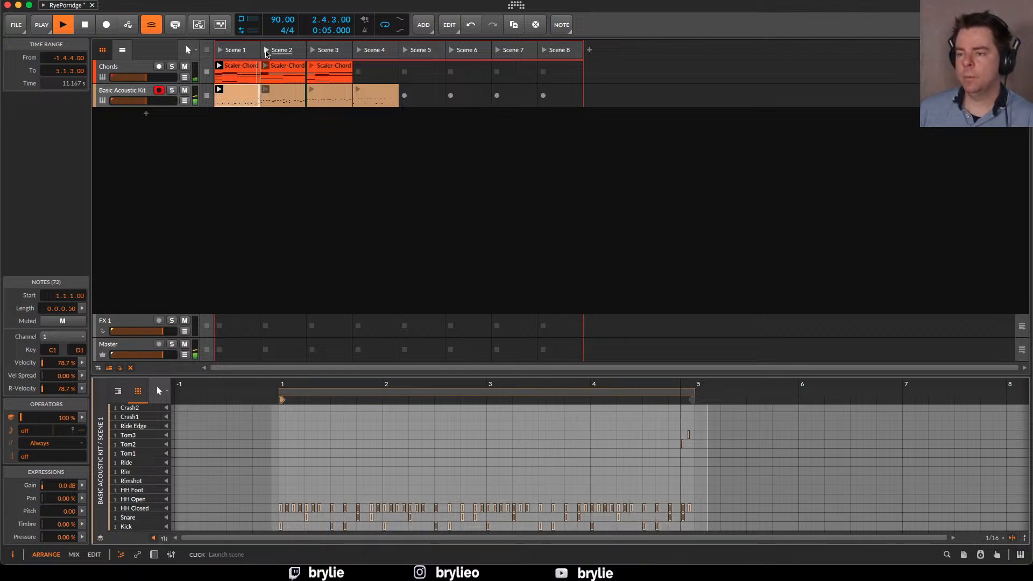
{"action": "left_click", "coordinate": [244, 121]}
{"action": "key", "text": "space"}
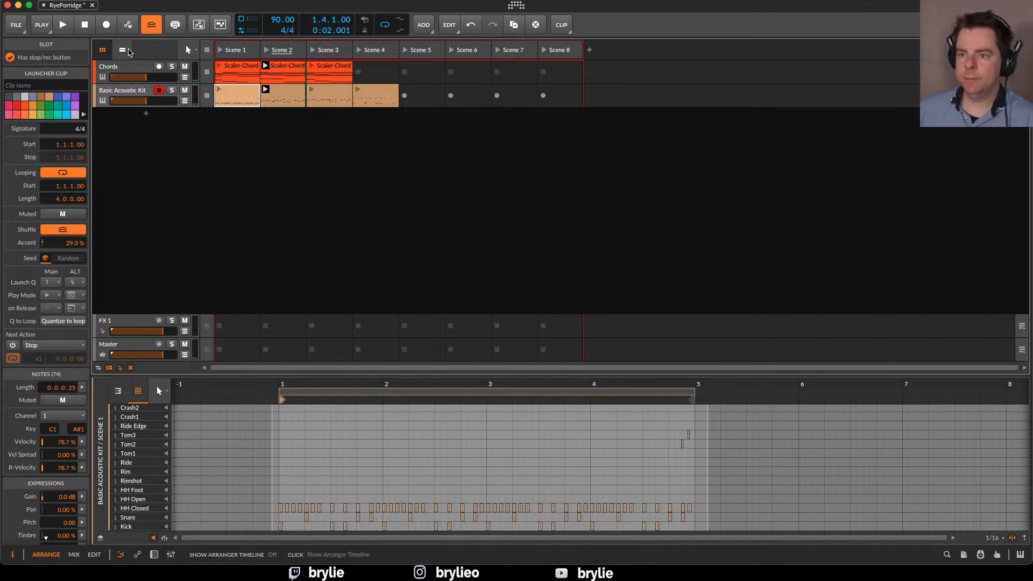
Show the arranger timeline beside the launcher and record-arm the Chords track
{"action": "left_click", "coordinate": [128, 51]}
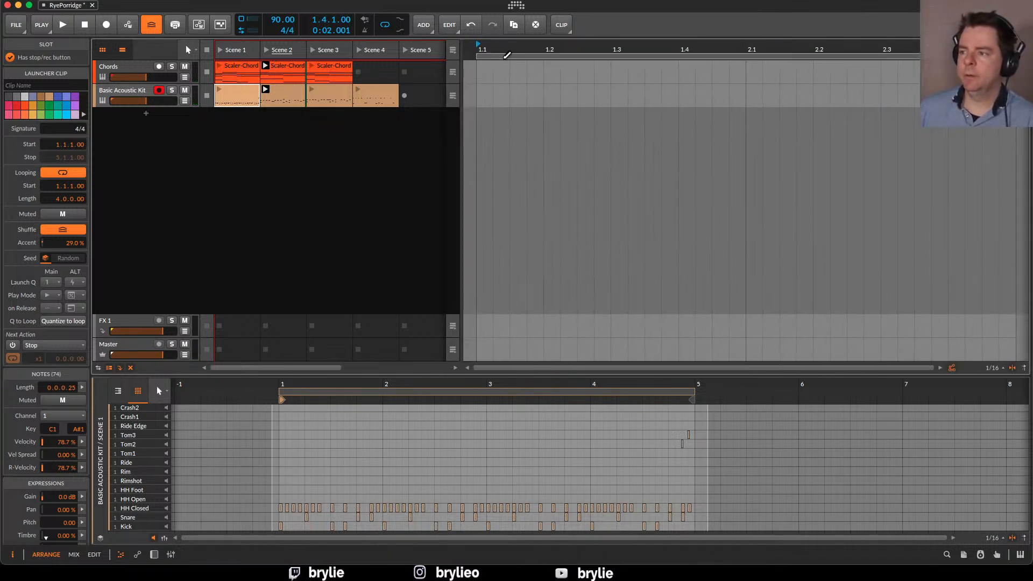
{"action": "left_click", "coordinate": [159, 67]}
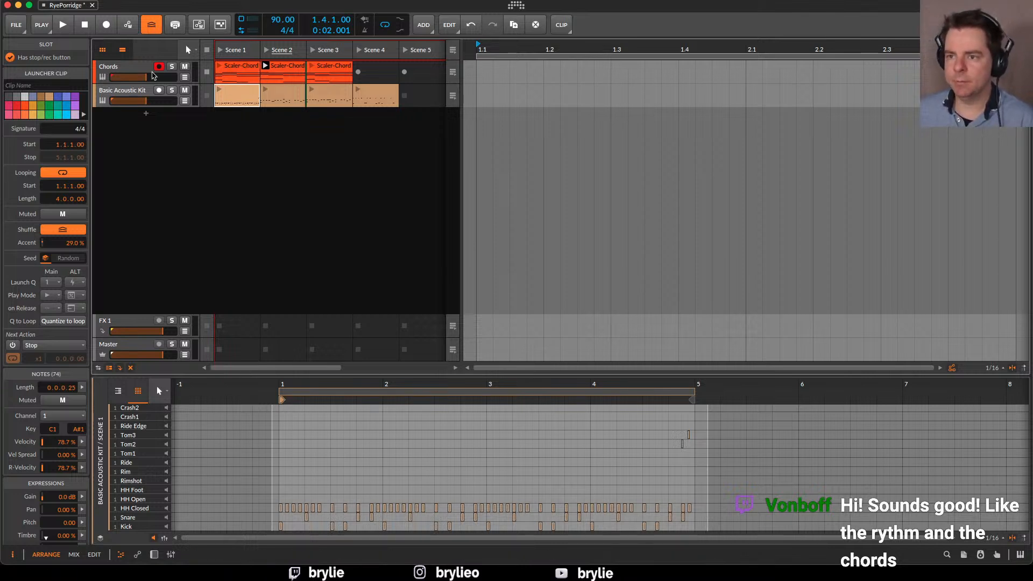
Open the Scaler 2 plugin window from the Chords track's device chain
{"action": "left_click", "coordinate": [145, 73]}
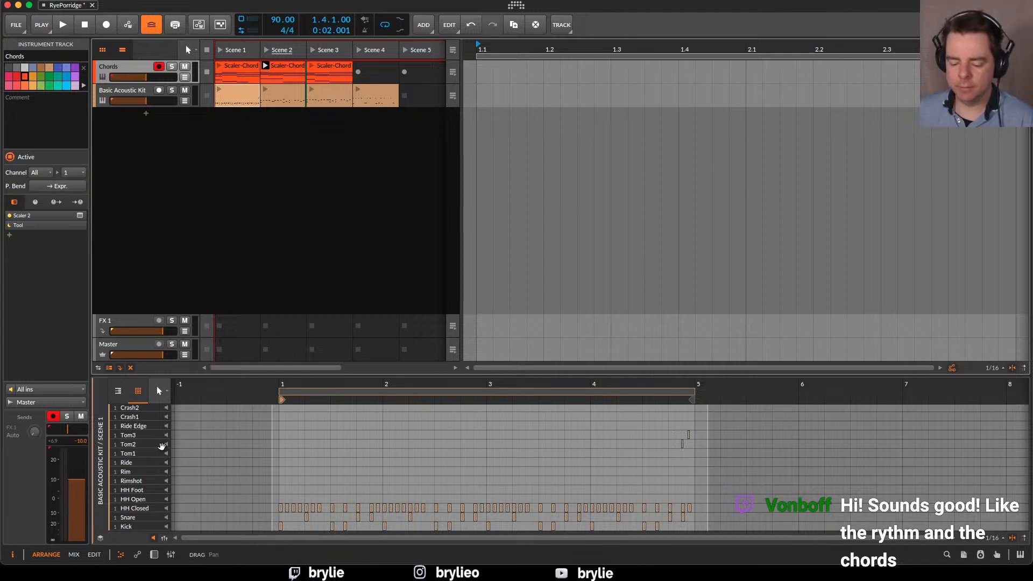
{"action": "key", "text": "d"}
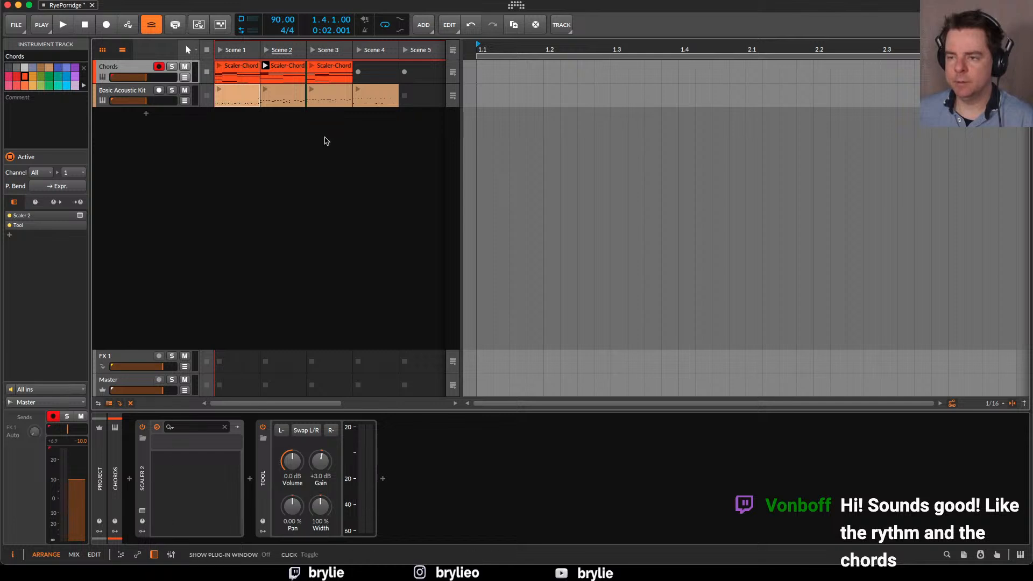
{"action": "left_click", "coordinate": [142, 511]}
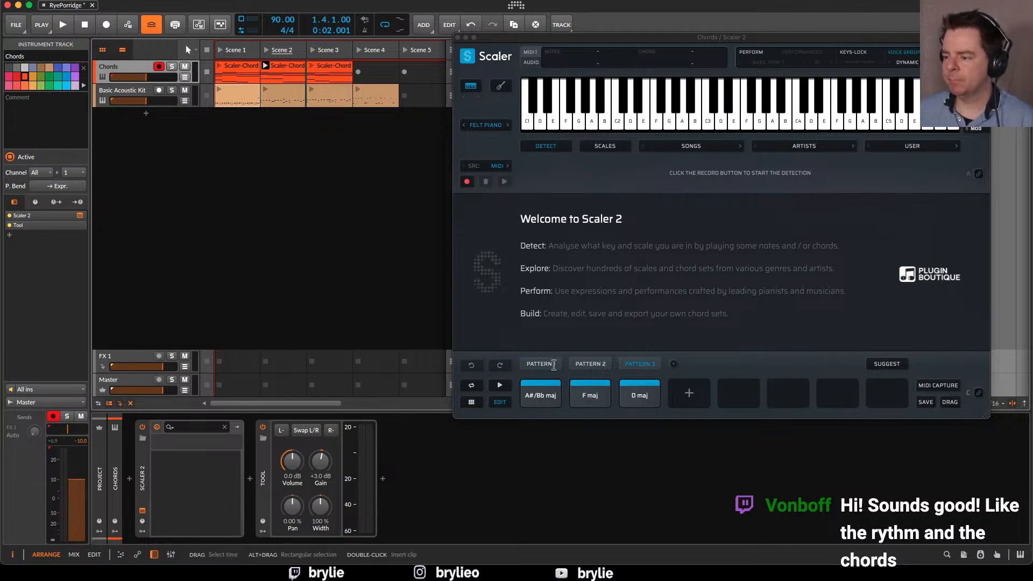
Audition the G maj, D maj and C maj chords of Pattern 1 in Scaler 2
{"action": "left_click", "coordinate": [541, 363]}
{"action": "left_click", "coordinate": [543, 396]}
{"action": "left_click", "coordinate": [589, 396]}
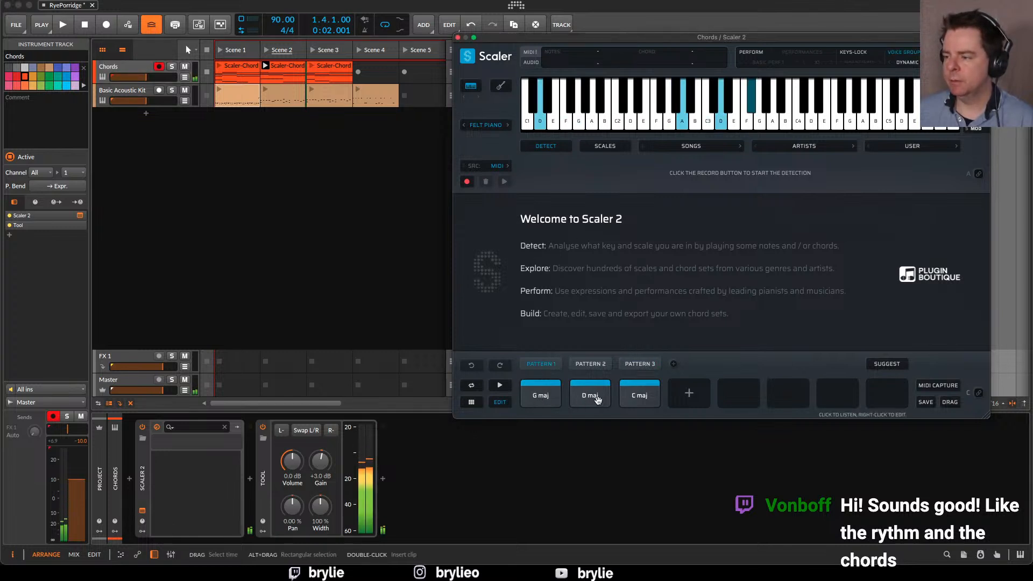
{"action": "left_click", "coordinate": [627, 401]}
{"action": "left_click", "coordinate": [637, 397]}
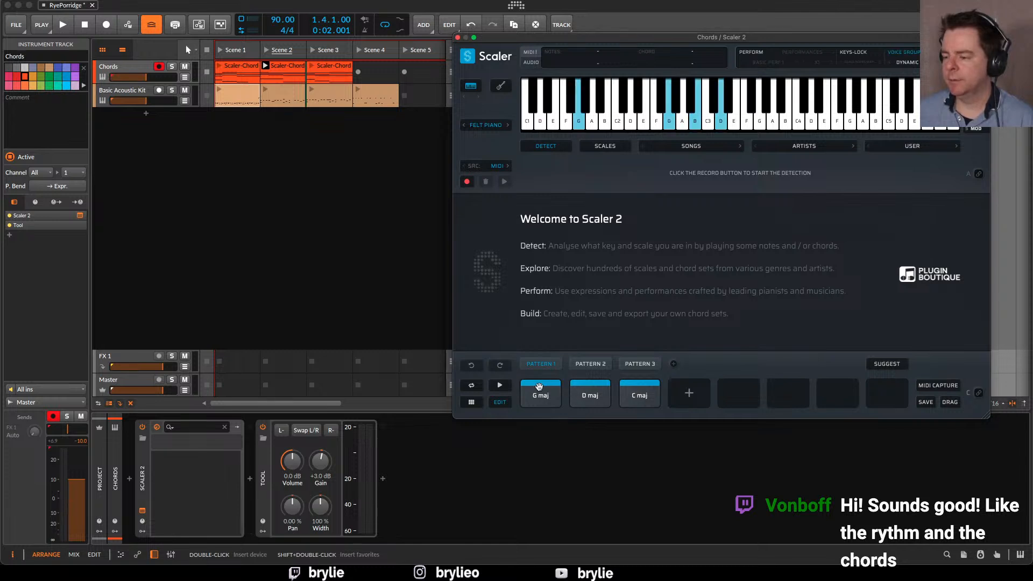
{"action": "left_click", "coordinate": [538, 387]}
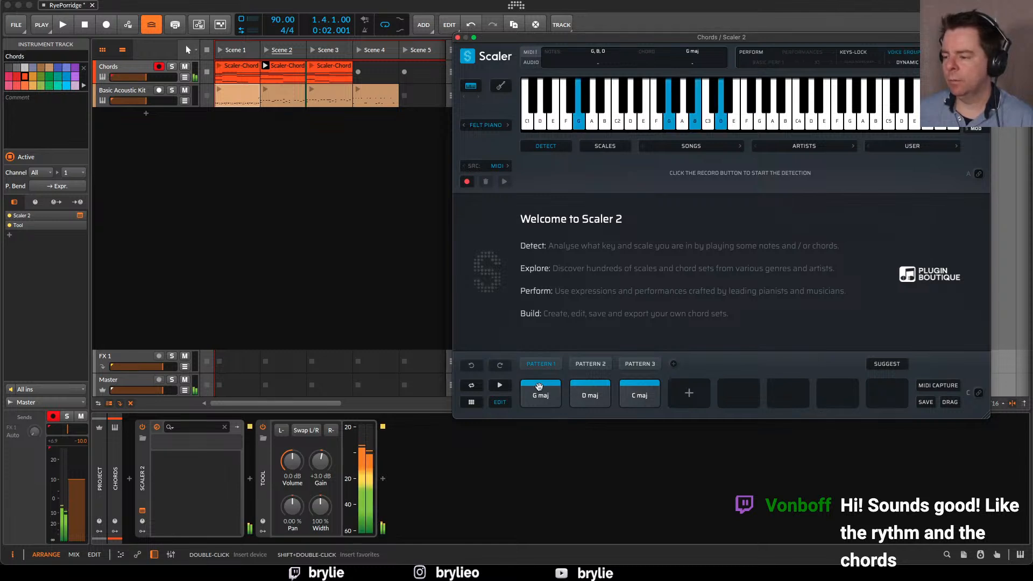
{"action": "left_click", "coordinate": [597, 389]}
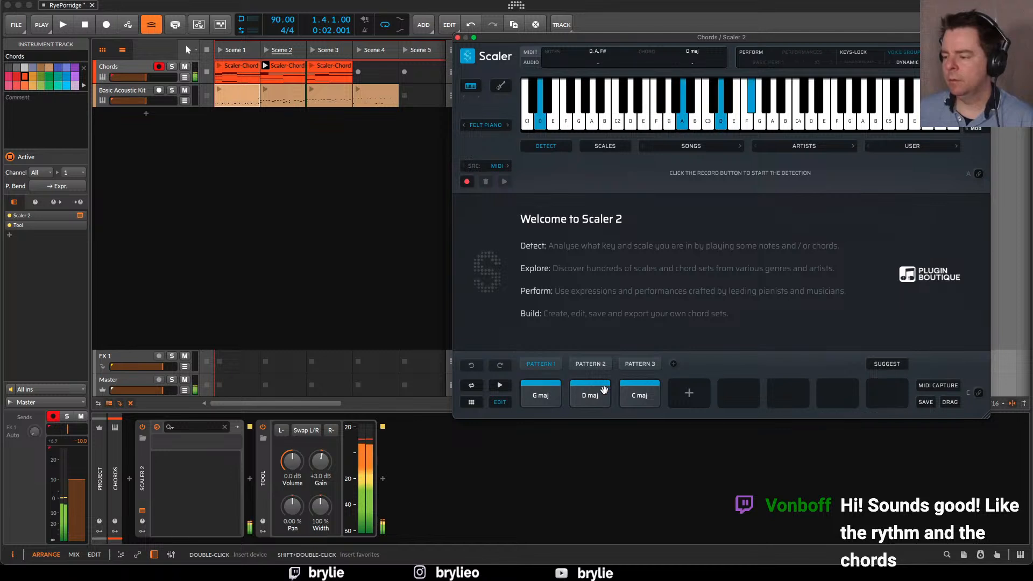
{"action": "left_click", "coordinate": [637, 392]}
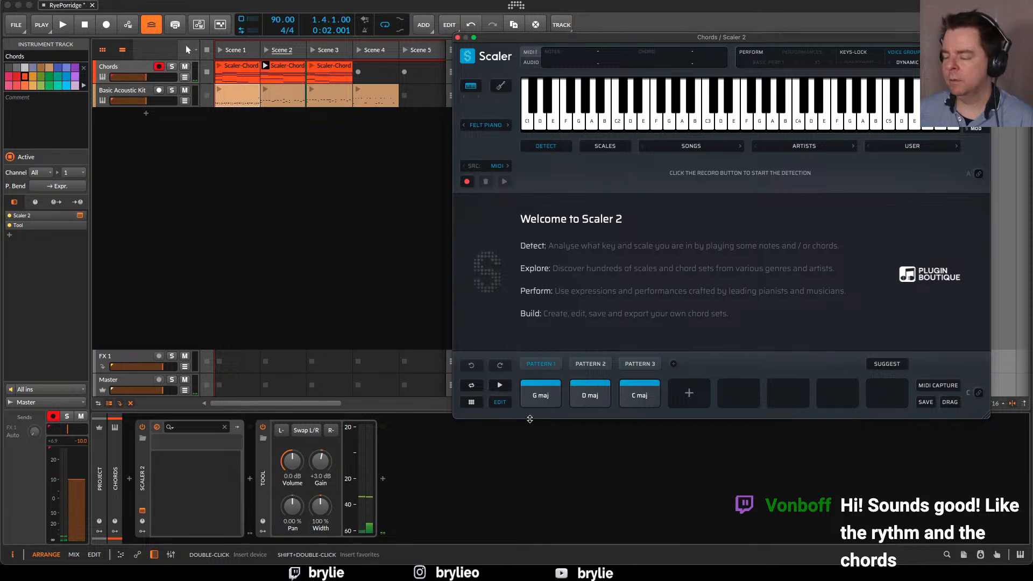
{"action": "left_click", "coordinate": [539, 383]}
{"action": "left_click", "coordinate": [621, 394]}
{"action": "left_click", "coordinate": [603, 388]}
{"action": "left_click", "coordinate": [627, 390]}
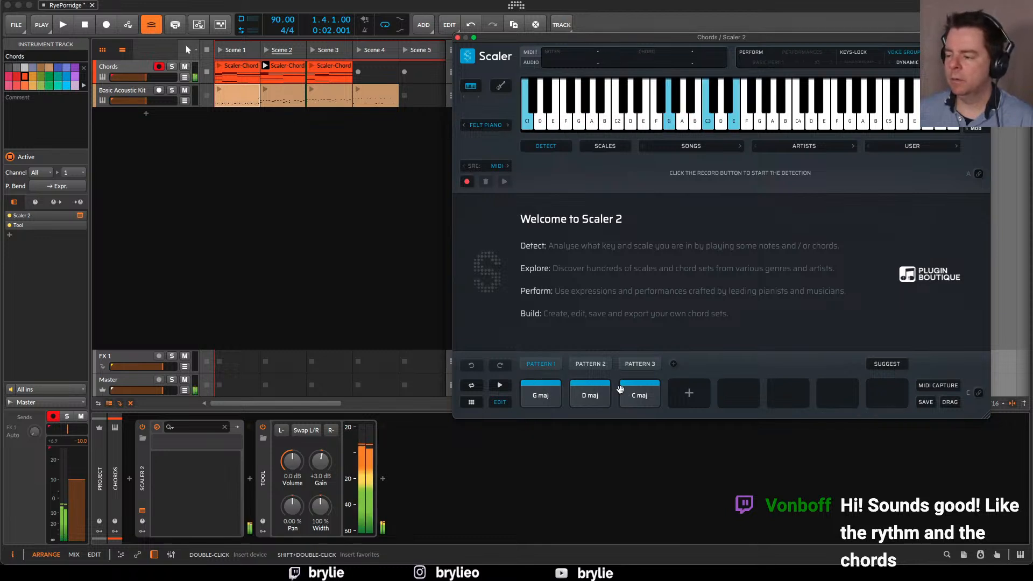
Audition the A#/Bb maj / D, A min / C and C maj chords of Pattern 2
{"action": "left_click", "coordinate": [591, 364]}
{"action": "left_click", "coordinate": [541, 401]}
{"action": "left_click", "coordinate": [594, 396]}
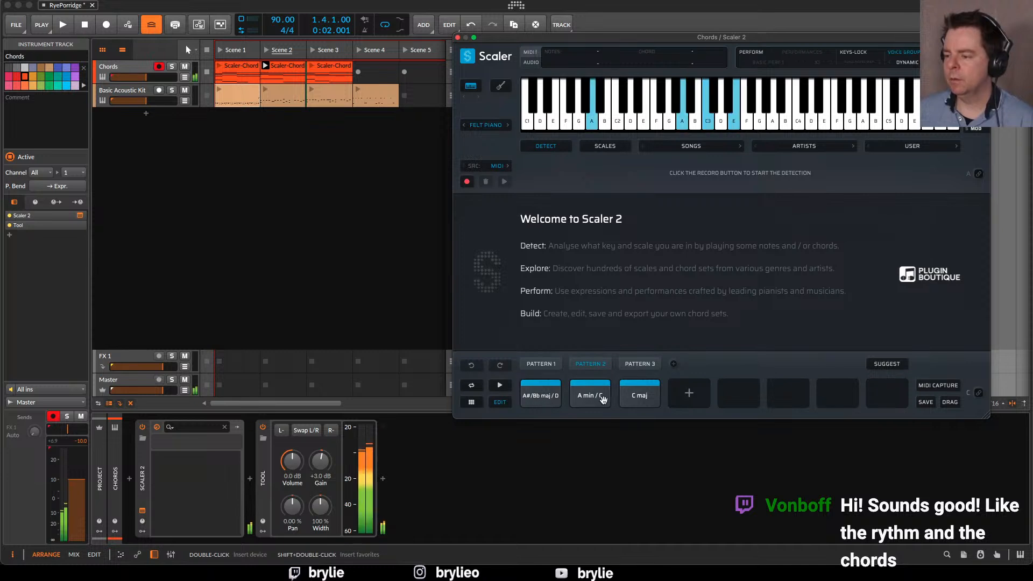
{"action": "left_click", "coordinate": [651, 398]}
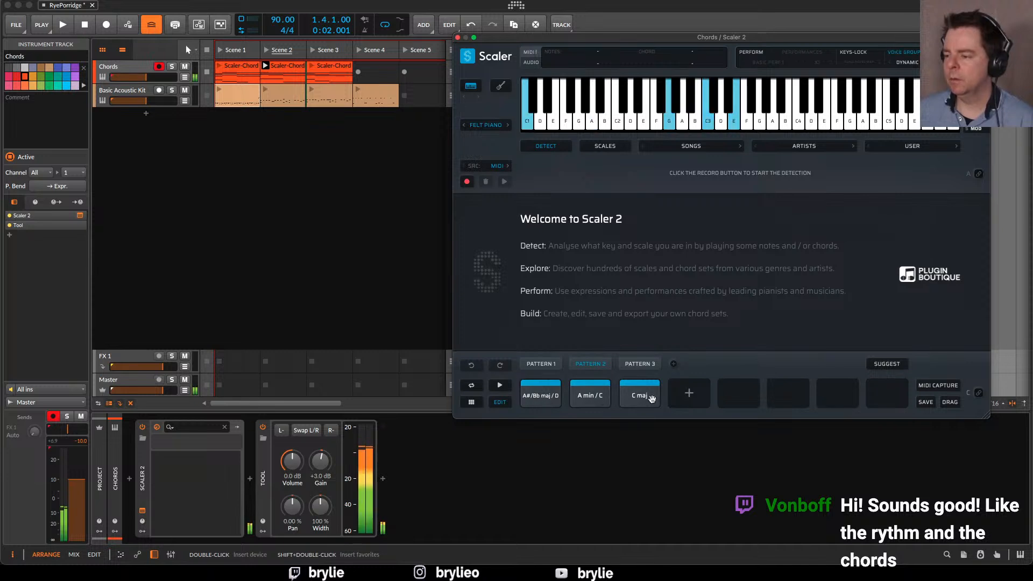
Add a fourth slot to Pattern 2 for editing and audition the G major and C major chords on the circle of fifths
{"action": "left_click", "coordinate": [689, 394]}
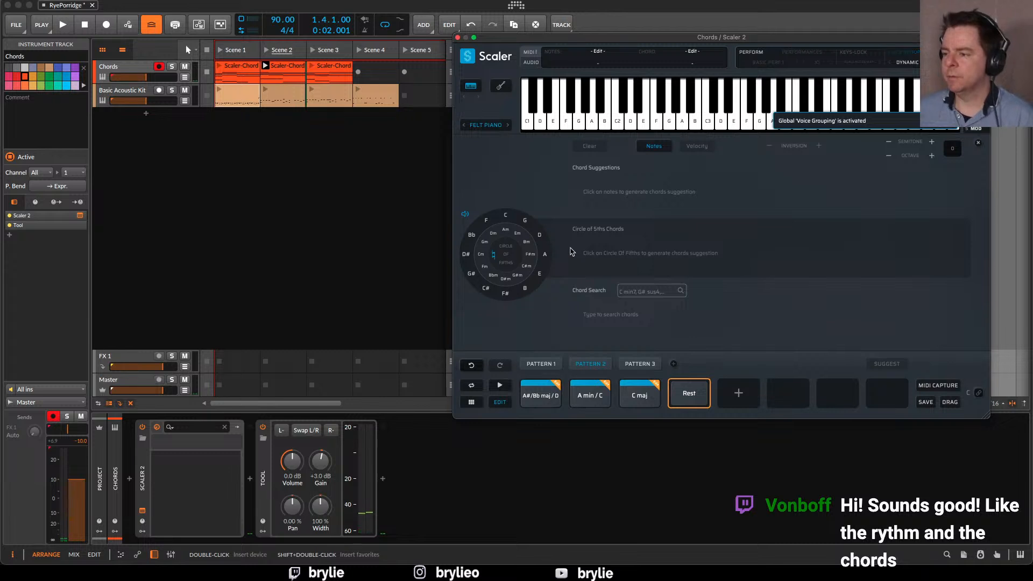
{"action": "left_click", "coordinate": [537, 235]}
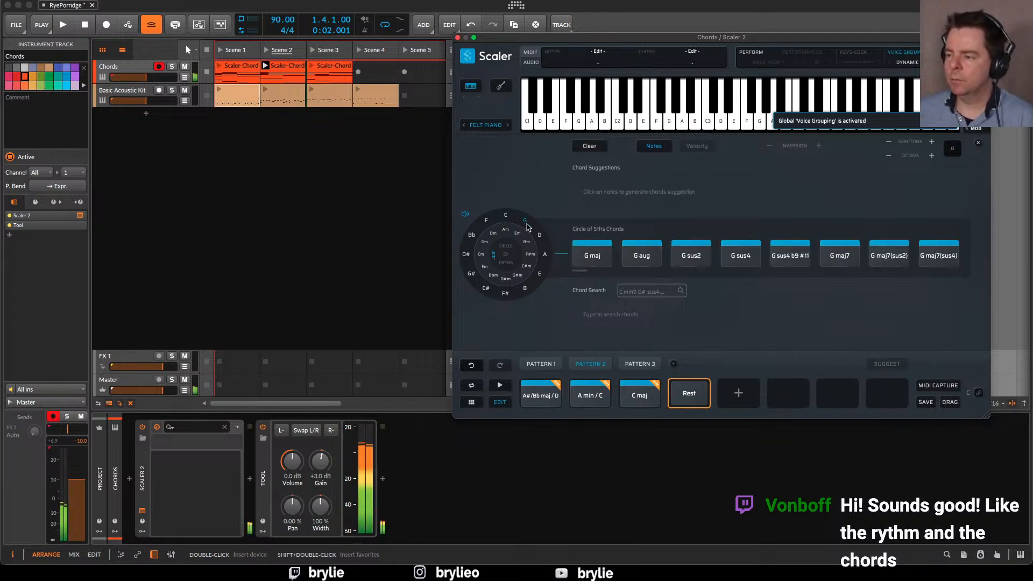
{"action": "left_click", "coordinate": [506, 216]}
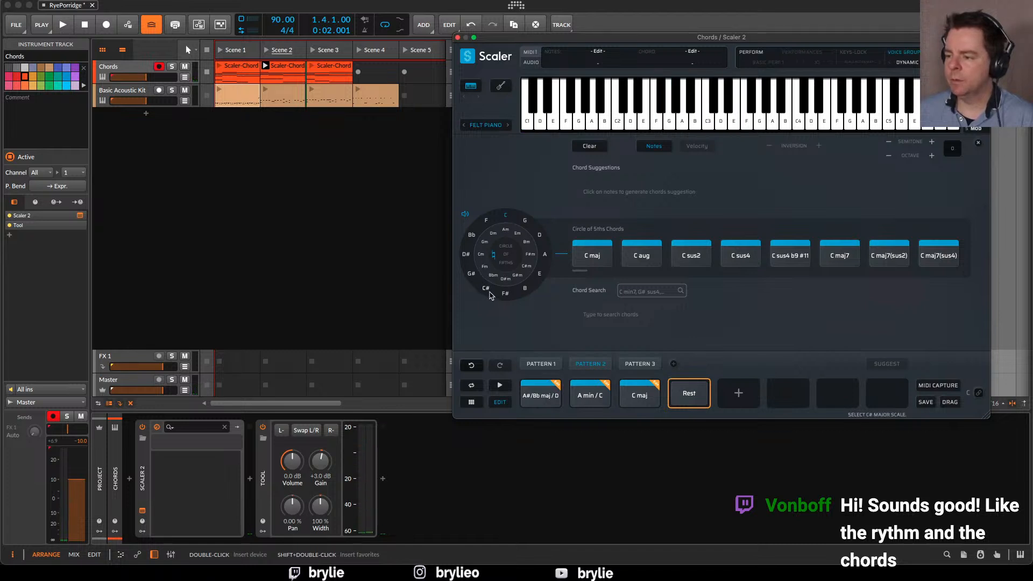
Audition the Pattern 2 progression of Bb major, A minor and C major repeatedly on the circle of fifths
{"action": "left_click", "coordinate": [472, 236]}
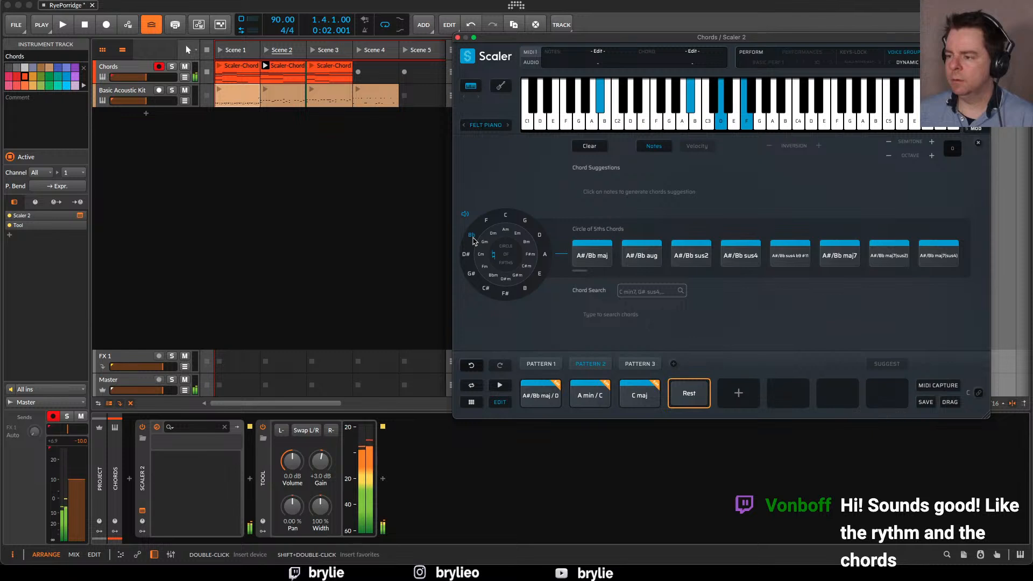
{"action": "left_click", "coordinate": [505, 231]}
{"action": "left_click", "coordinate": [506, 218]}
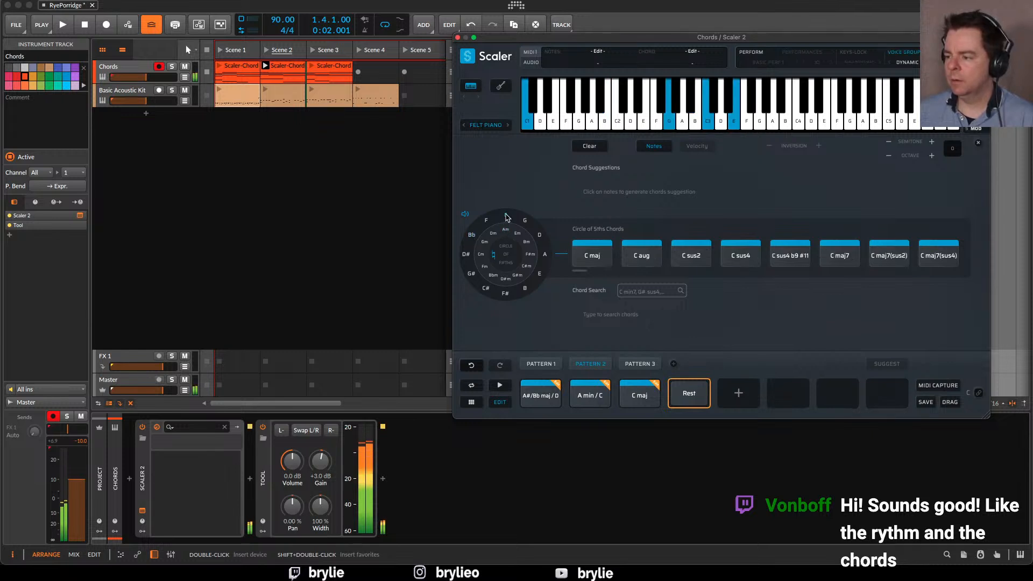
{"action": "left_click", "coordinate": [472, 236]}
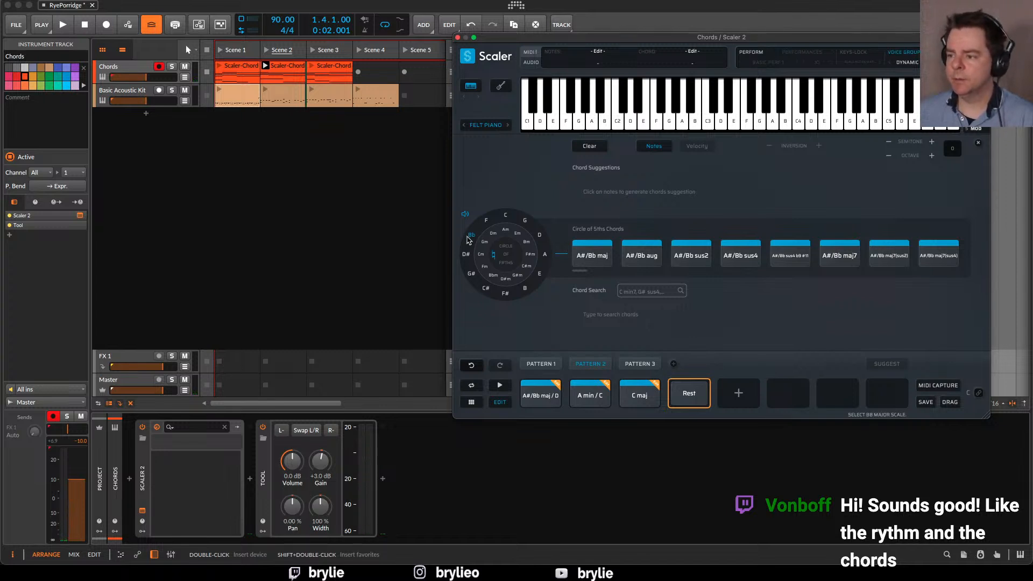
{"action": "left_click", "coordinate": [506, 228]}
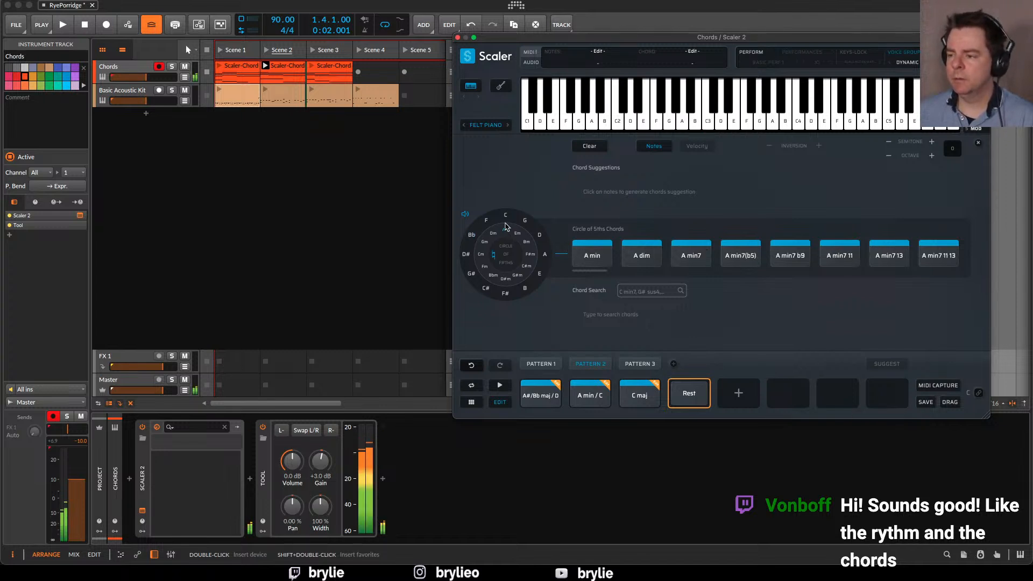
{"action": "left_click", "coordinate": [506, 221]}
{"action": "left_click", "coordinate": [471, 237]}
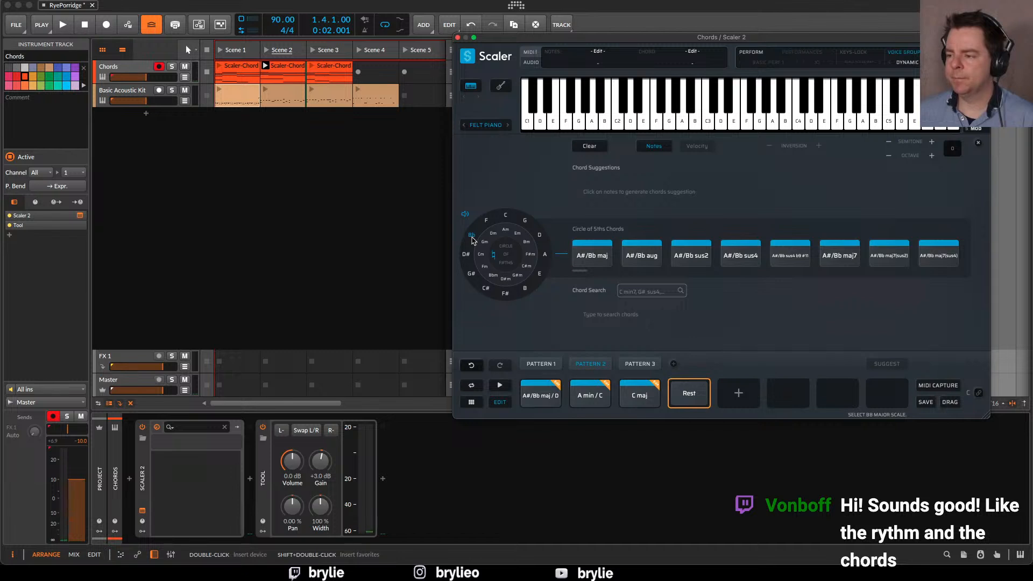
{"action": "left_click", "coordinate": [506, 218]}
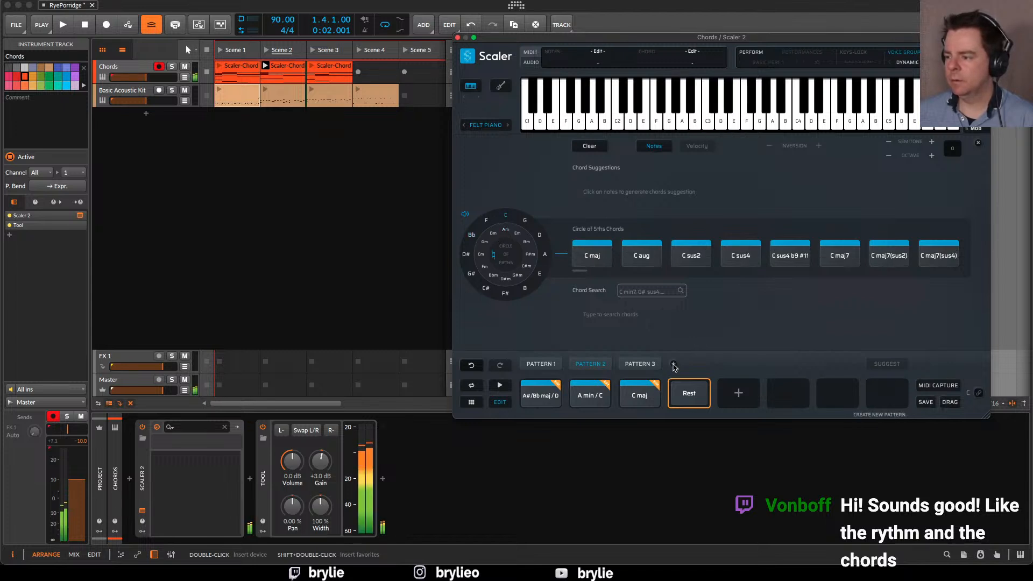
Open Pattern 3 and audition its Bb, F and D major chords followed by G major on the circle of fifths
{"action": "left_click", "coordinate": [639, 363]}
{"action": "left_click", "coordinate": [540, 396]}
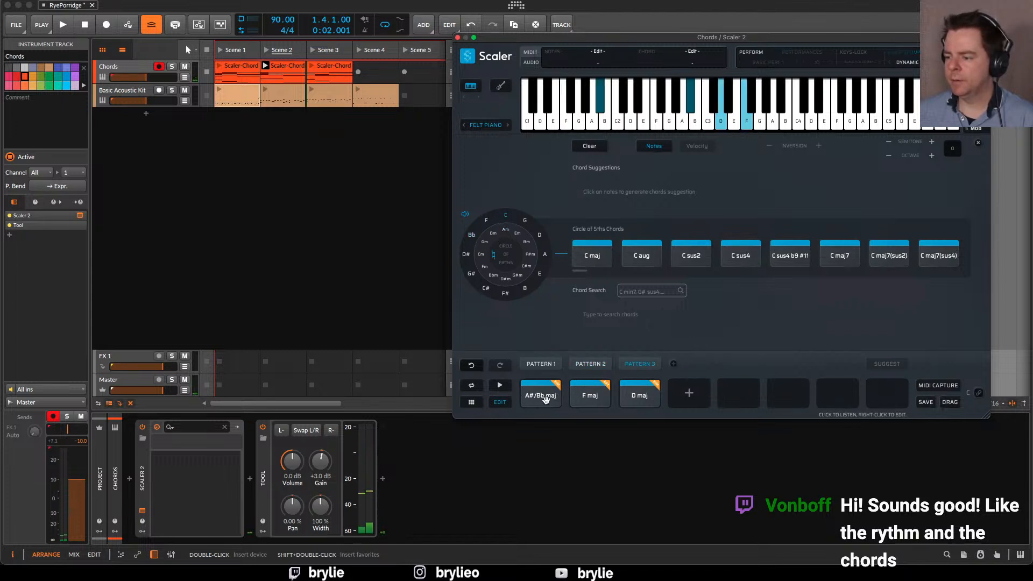
{"action": "left_click", "coordinate": [473, 237]}
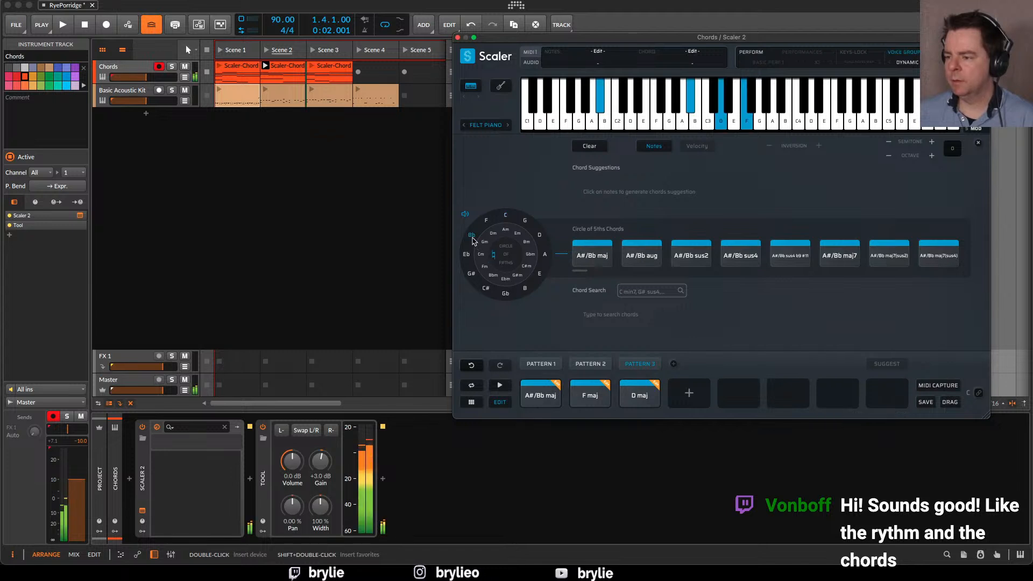
{"action": "left_click", "coordinate": [484, 224]}
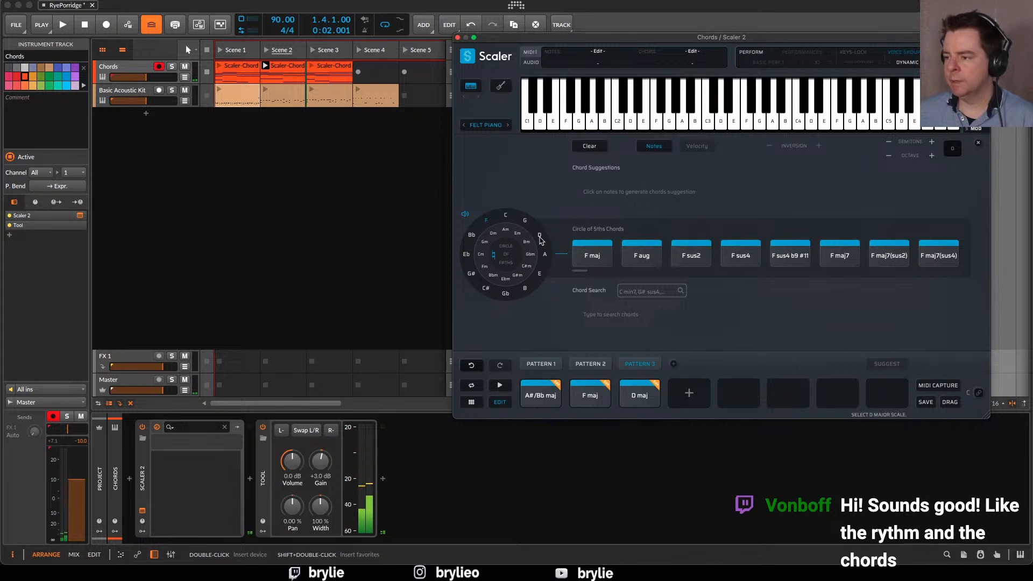
{"action": "left_click", "coordinate": [541, 237]}
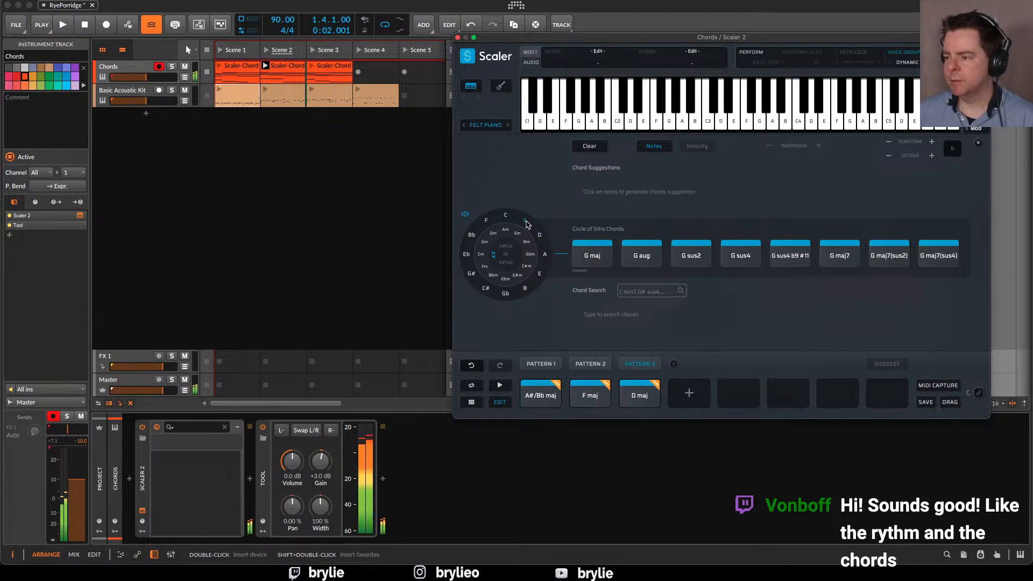
{"action": "left_click", "coordinate": [522, 222]}
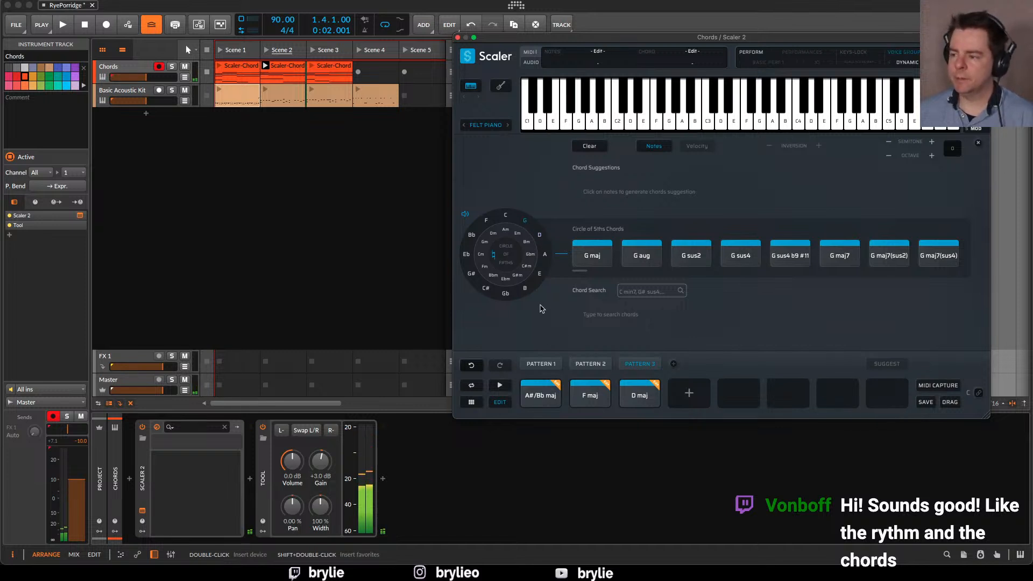
{"action": "left_click", "coordinate": [486, 220]}
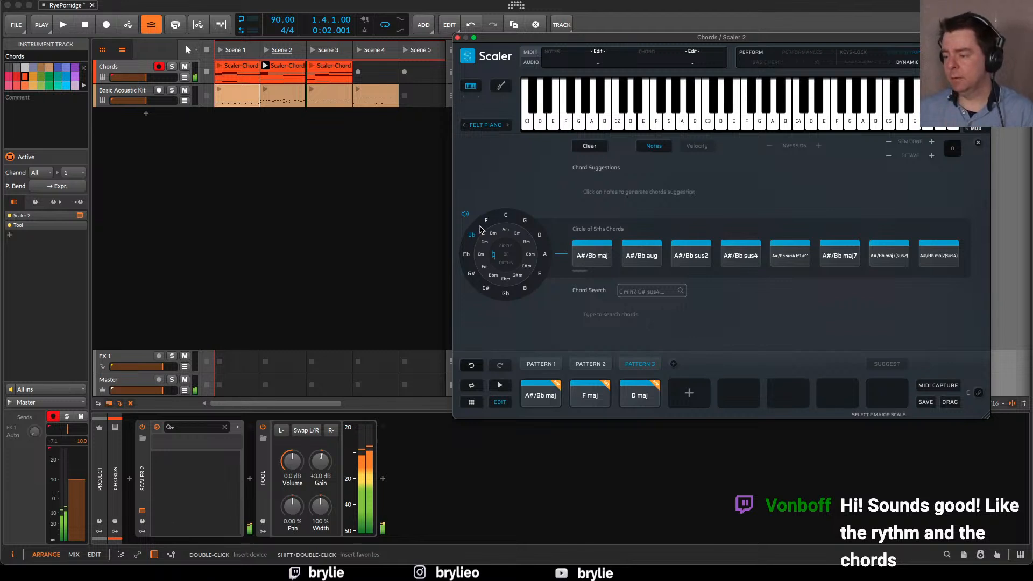
{"action": "left_click", "coordinate": [540, 239]}
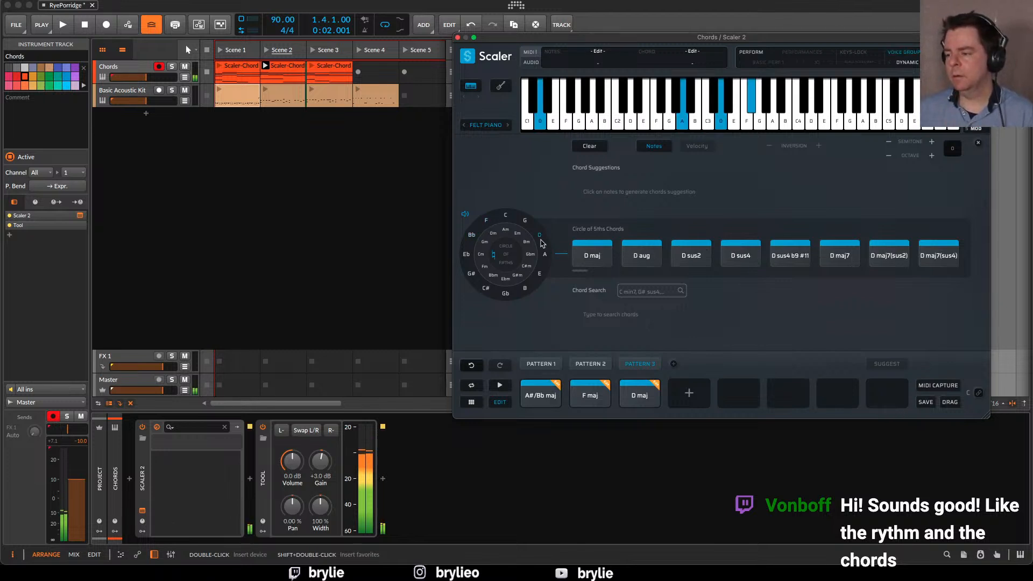
{"action": "left_click", "coordinate": [525, 223]}
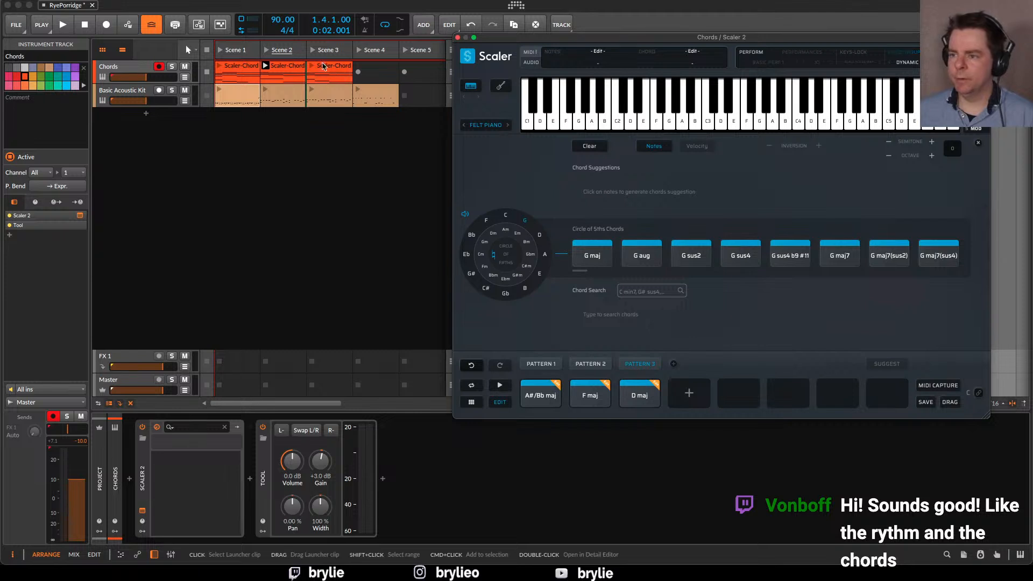
Select the Scene 1 chord clip on the Chords track and close the Scaler 2 plugin window
{"action": "left_click", "coordinate": [288, 68]}
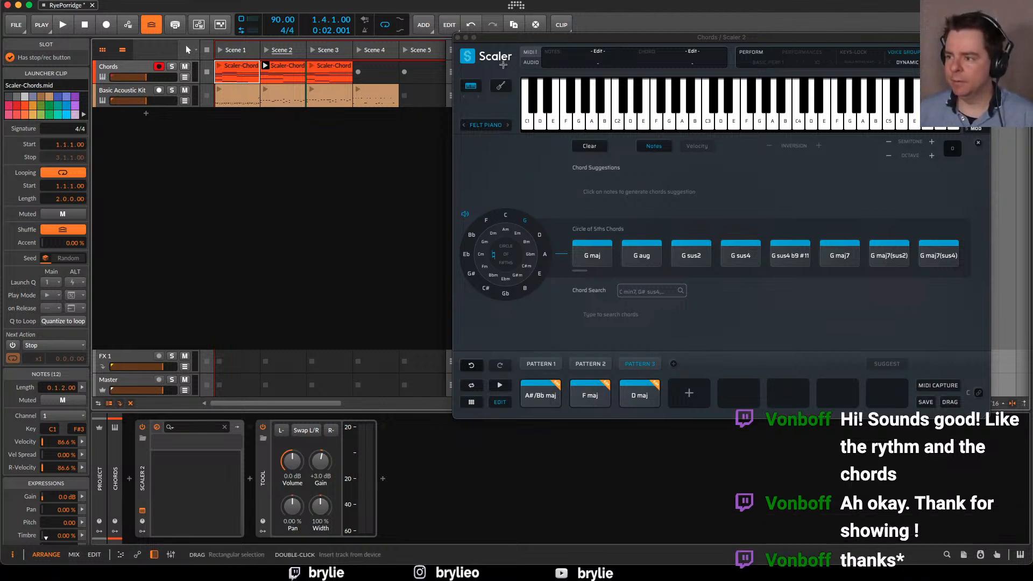
{"action": "left_click", "coordinate": [685, 248]}
{"action": "left_click", "coordinate": [878, 262]}
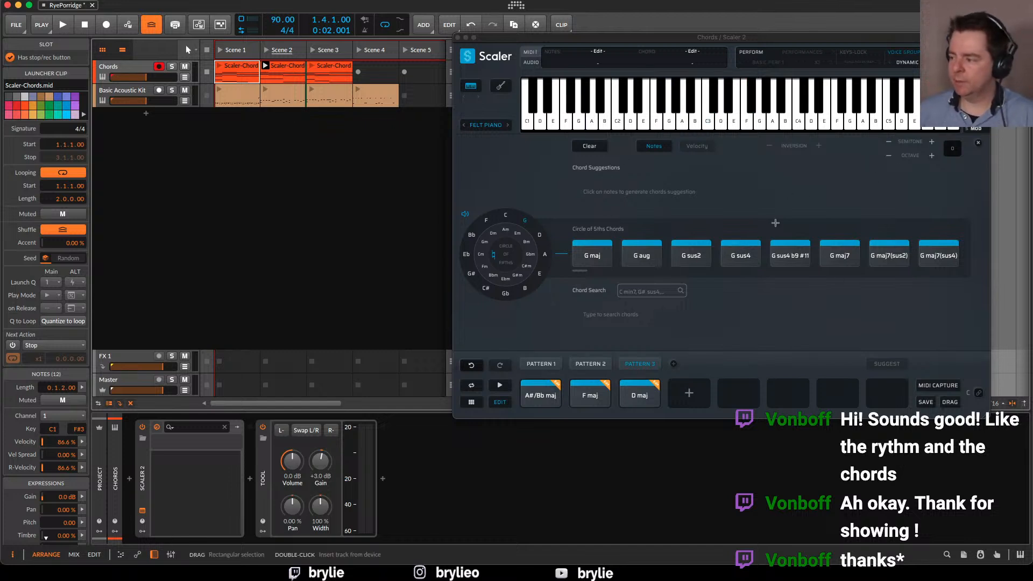
{"action": "left_click", "coordinate": [457, 37]}
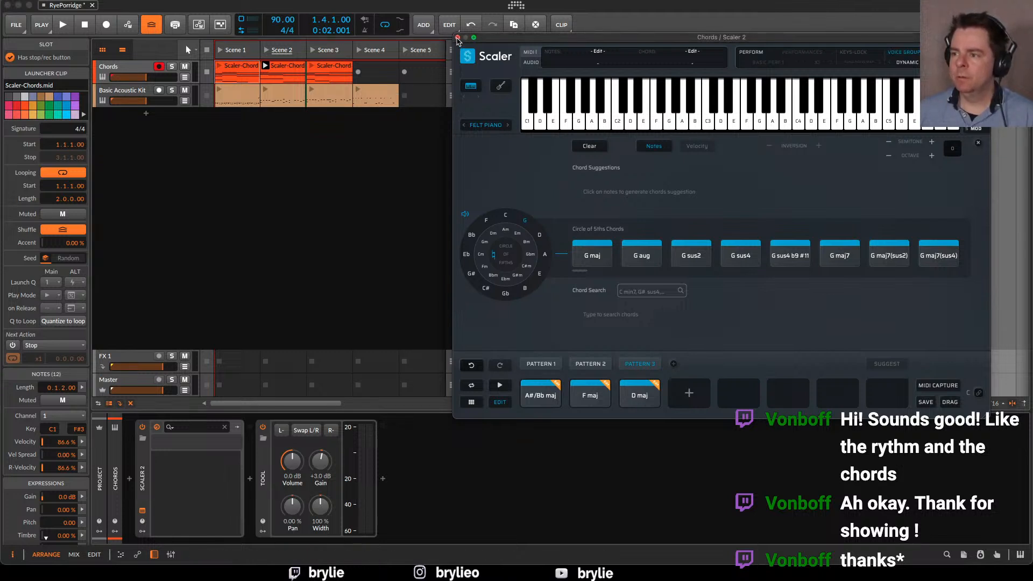
{"action": "left_click", "coordinate": [457, 38]}
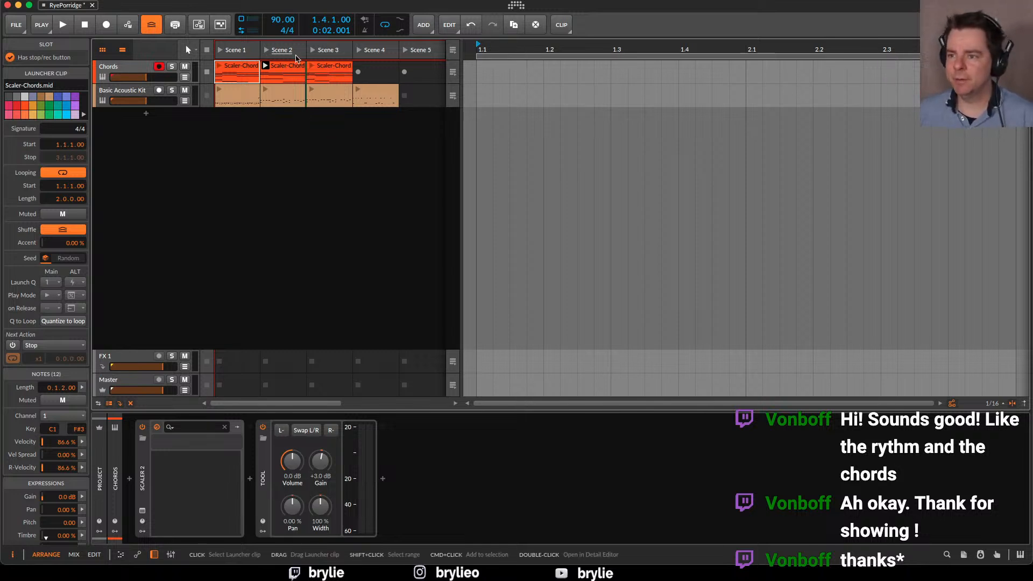
{"action": "left_click", "coordinate": [107, 29]}
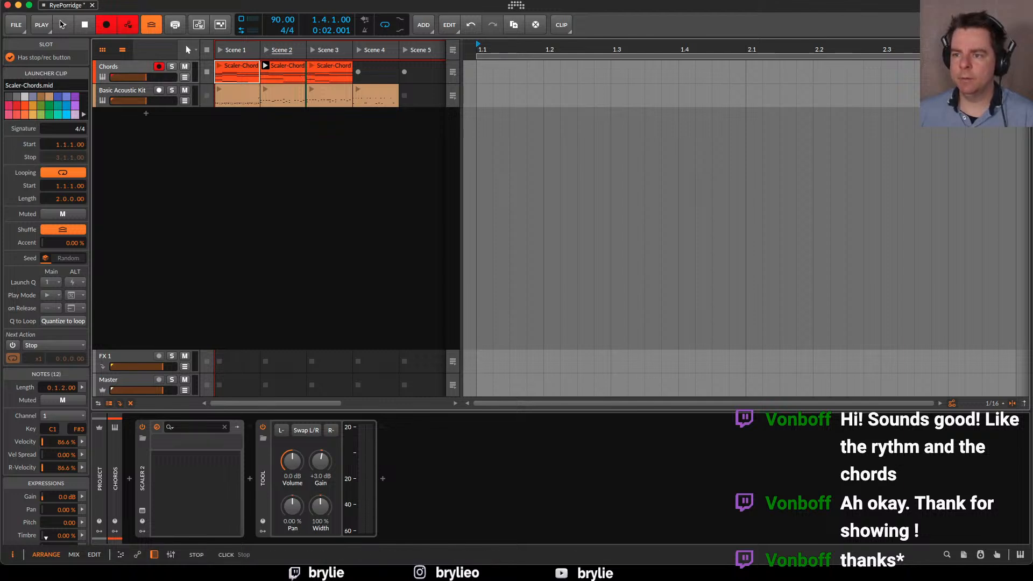
{"action": "left_click", "coordinate": [266, 67]}
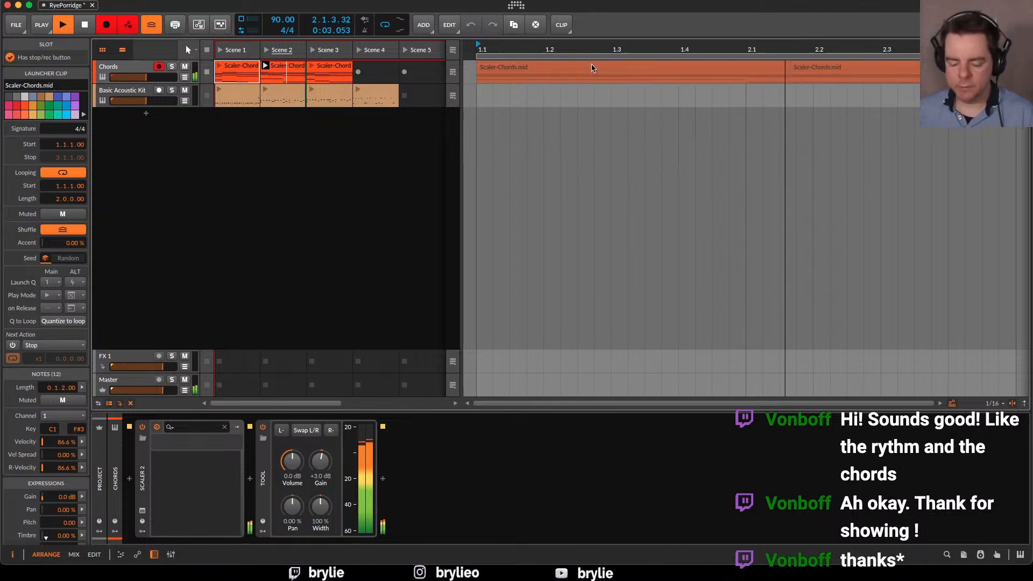
{"action": "key", "text": "space"}
{"action": "key", "text": "super+z"}
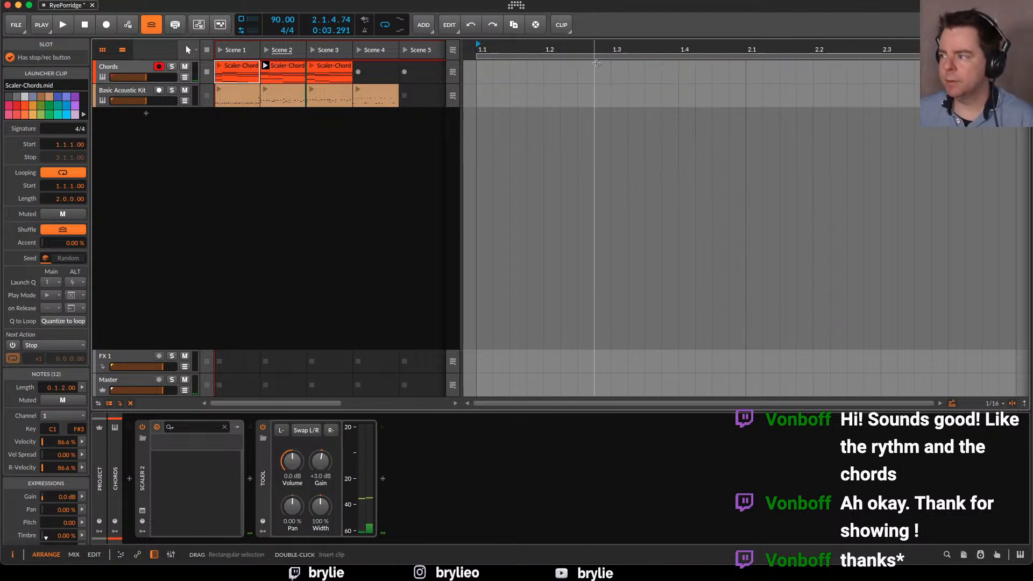
Turn off the arranger loop and record six bars of the Scene 2 chord clip and about two bars of the Scene 3 clip into the arranger
{"action": "left_click_drag", "start_coordinate": [762, 161], "coordinate": [603, 180]}
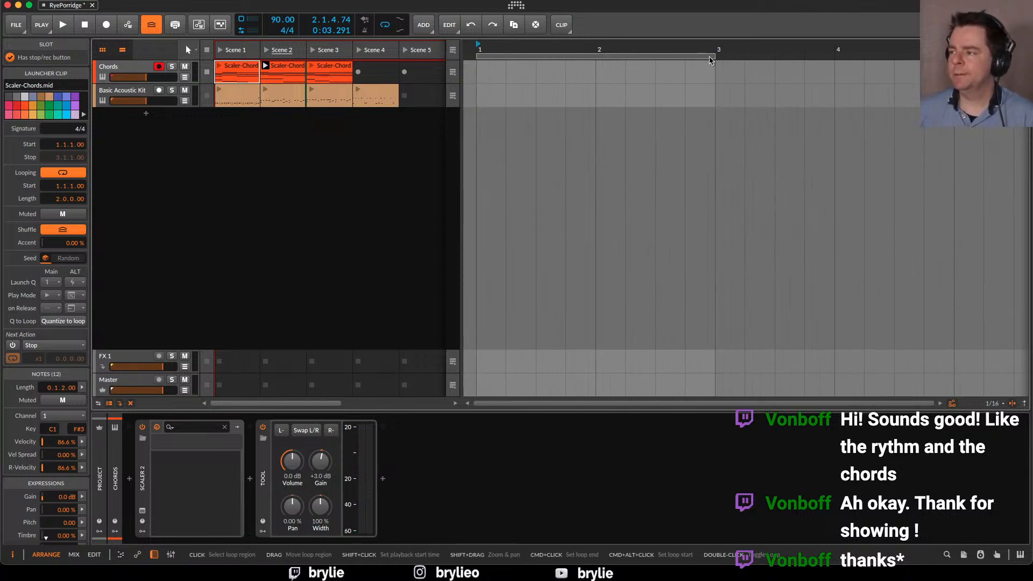
{"action": "left_click_drag", "start_coordinate": [749, 196], "coordinate": [541, 236]}
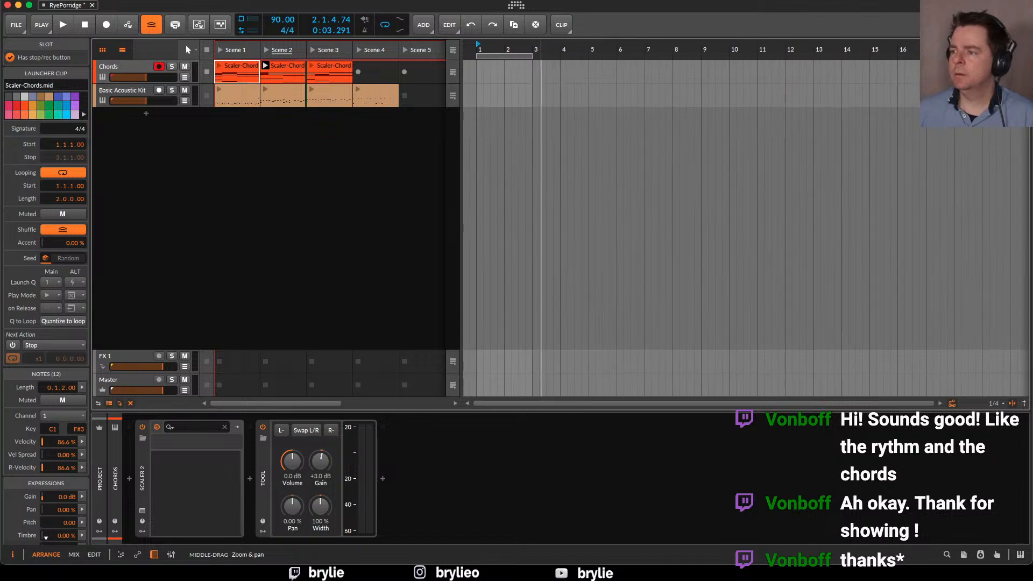
{"action": "left_click", "coordinate": [389, 26]}
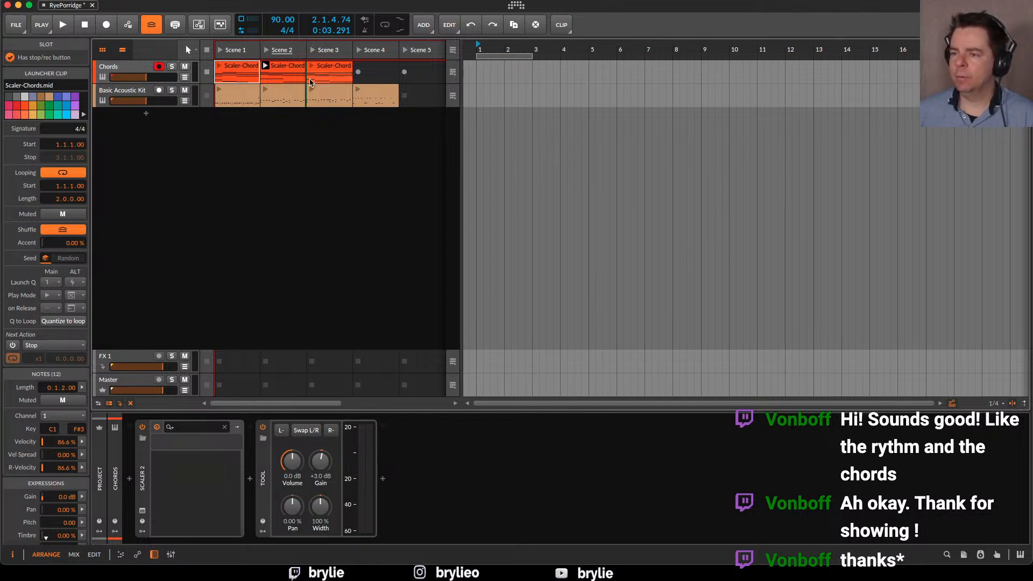
{"action": "left_click", "coordinate": [106, 28]}
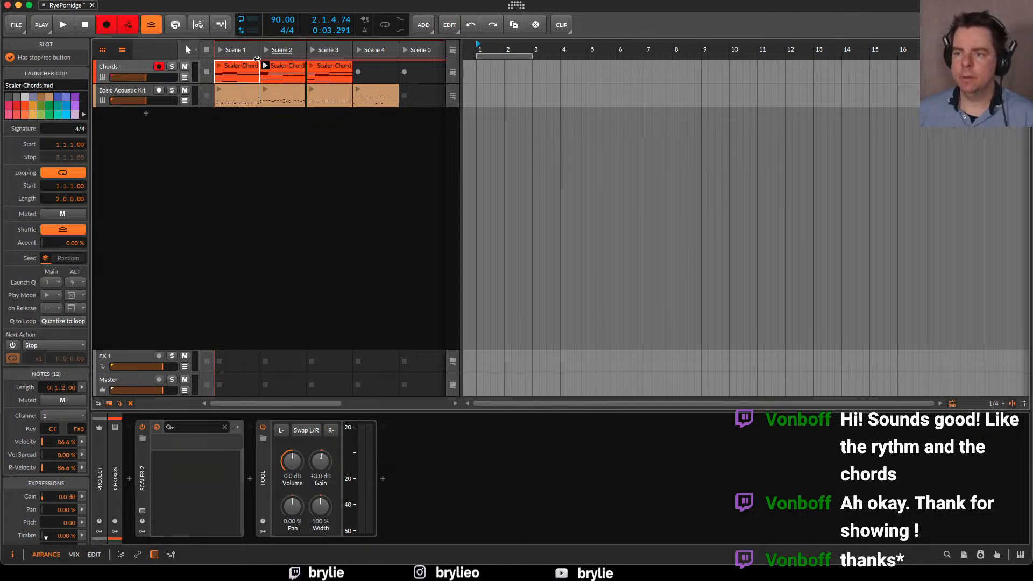
{"action": "left_click", "coordinate": [266, 68]}
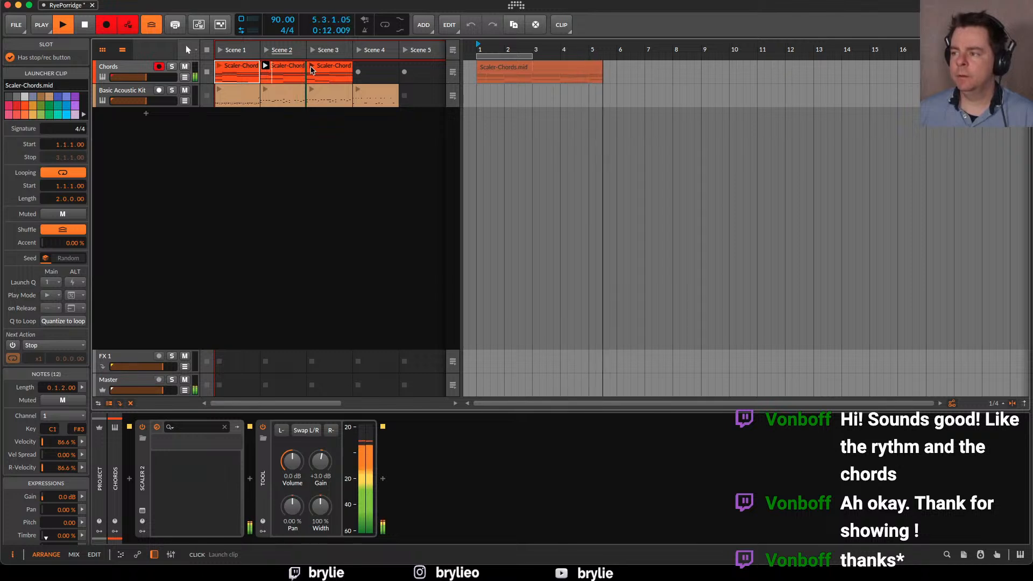
{"action": "left_click", "coordinate": [312, 66]}
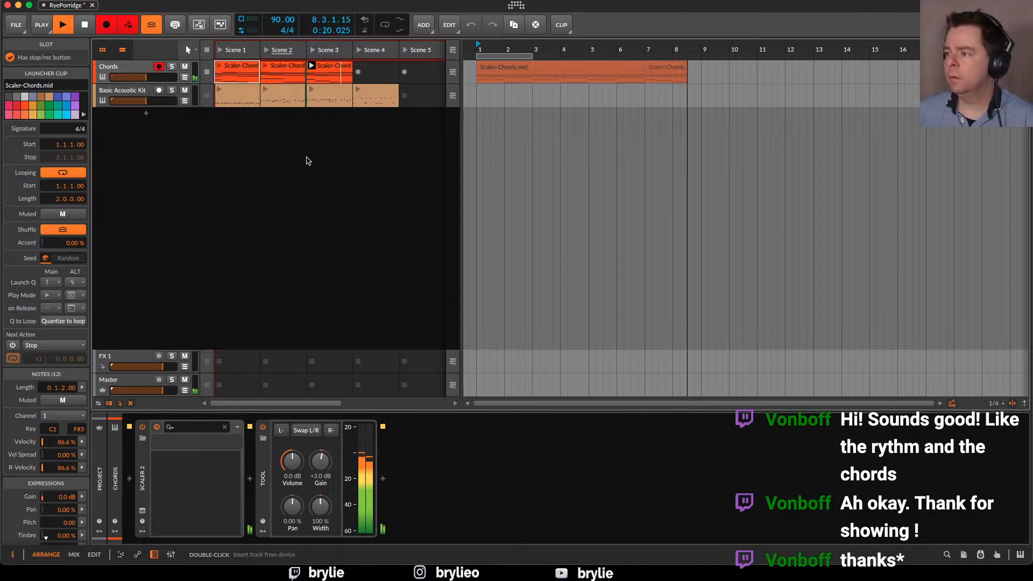
{"action": "key", "text": "space"}
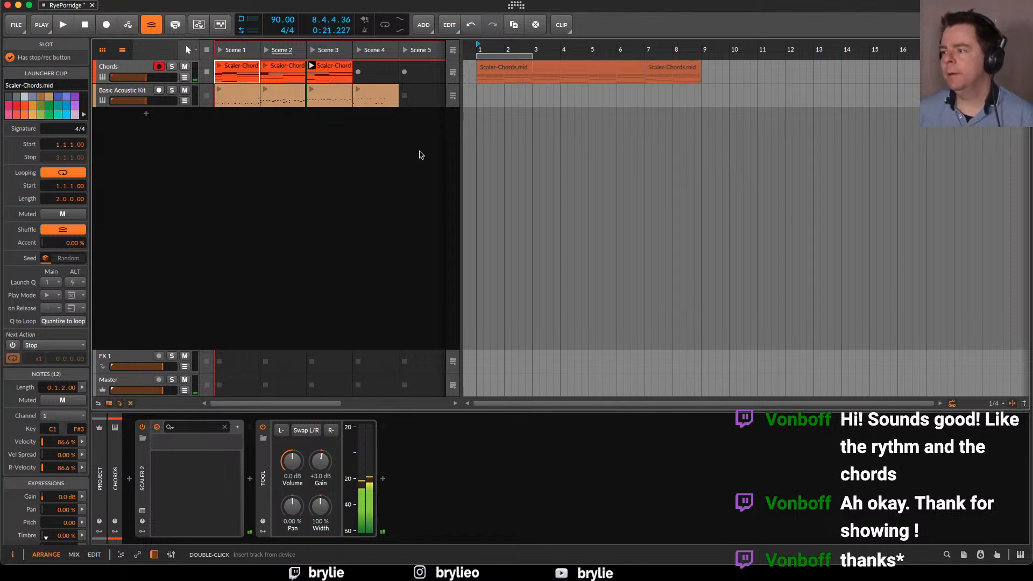
Join the two recorded Scaler-Chords clips on the Chords track's arranger timeline into a single clip
{"action": "scroll", "coordinate": [675, 90], "scroll_direction": "up", "scroll_amount": 3}
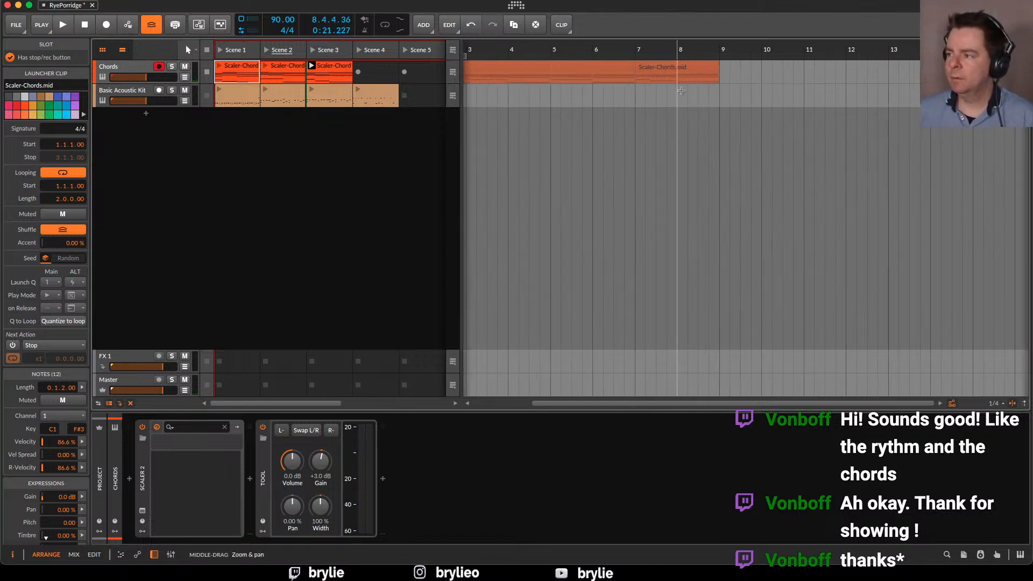
{"action": "scroll", "coordinate": [703, 87], "scroll_direction": "down", "scroll_amount": 5}
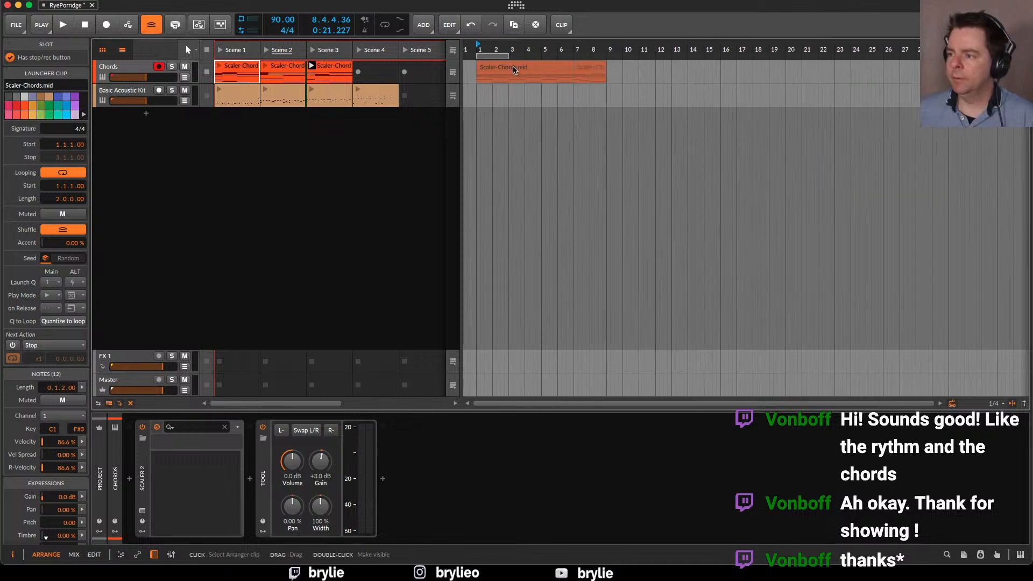
{"action": "left_click", "coordinate": [534, 71]}
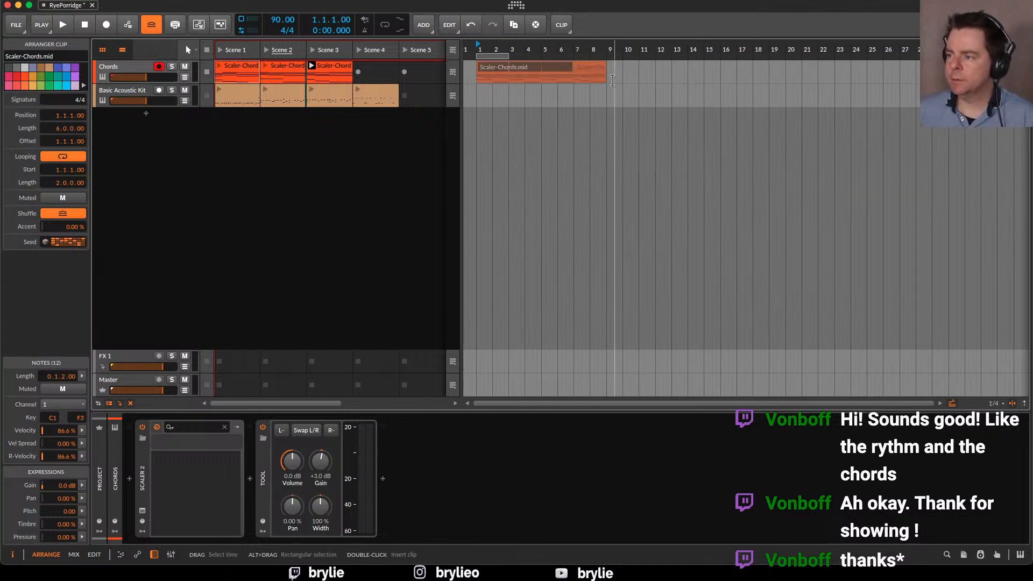
{"action": "scroll", "coordinate": [592, 77], "scroll_direction": "up", "scroll_amount": 3}
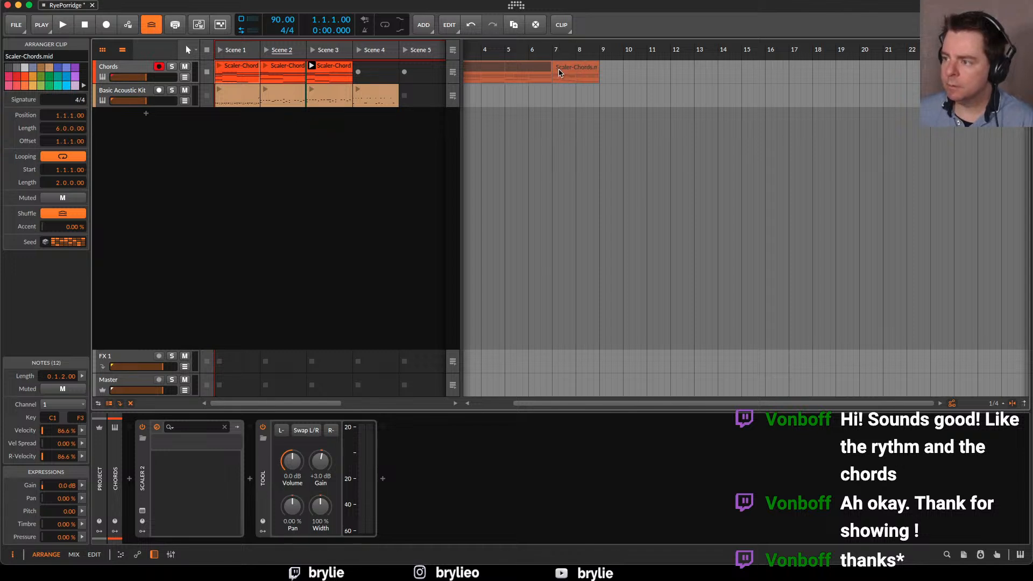
{"action": "double_click", "coordinate": [541, 70]}
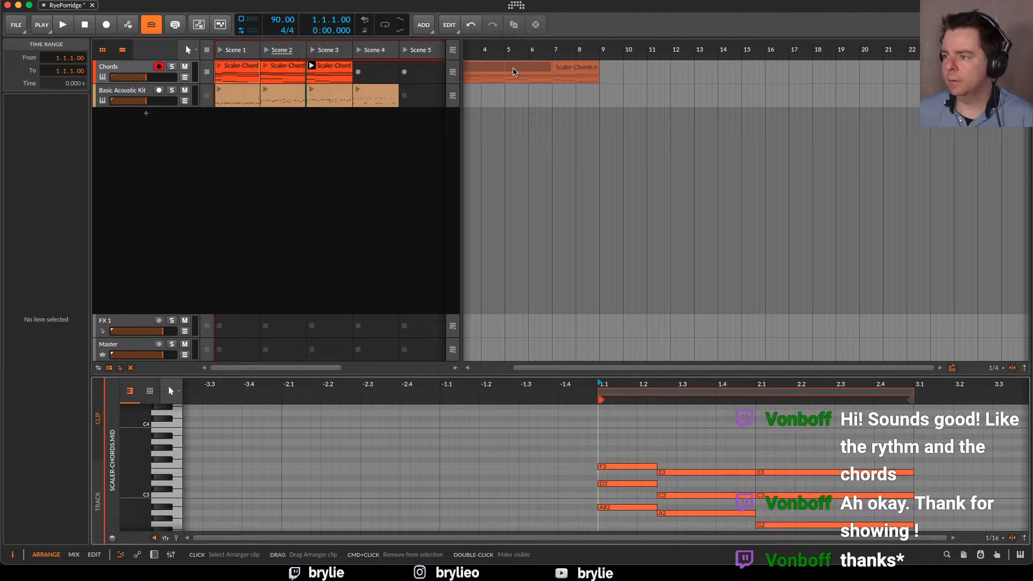
{"action": "left_click", "coordinate": [576, 70]}
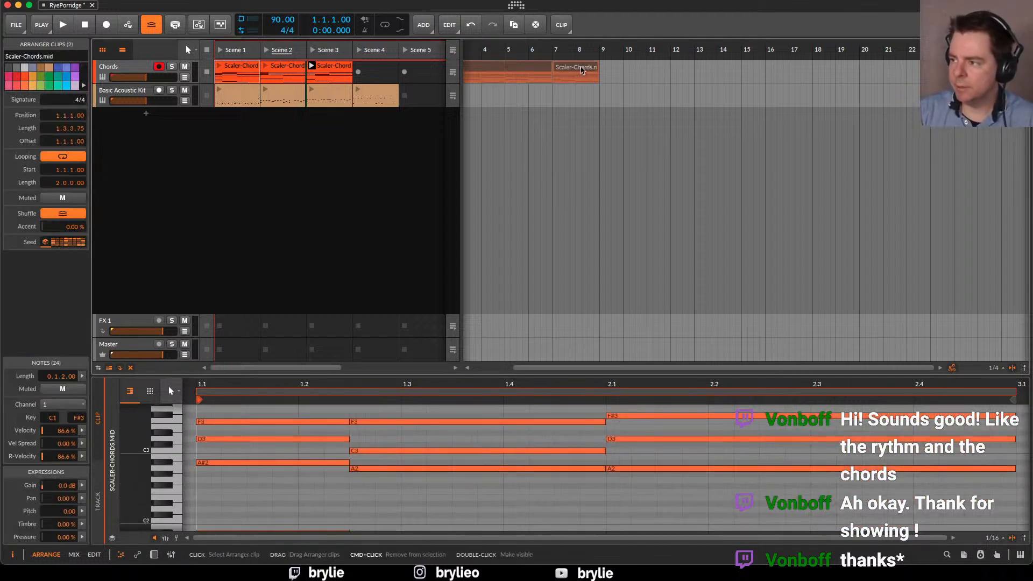
{"action": "key", "text": "super+j"}
Extend the end of the joined chord clip to bar 9 for a length of 8 bars
{"action": "left_click_drag", "start_coordinate": [787, 467], "coordinate": [803, 414]}
{"action": "scroll", "coordinate": [803, 414], "scroll_direction": "right", "scroll_amount": 10}
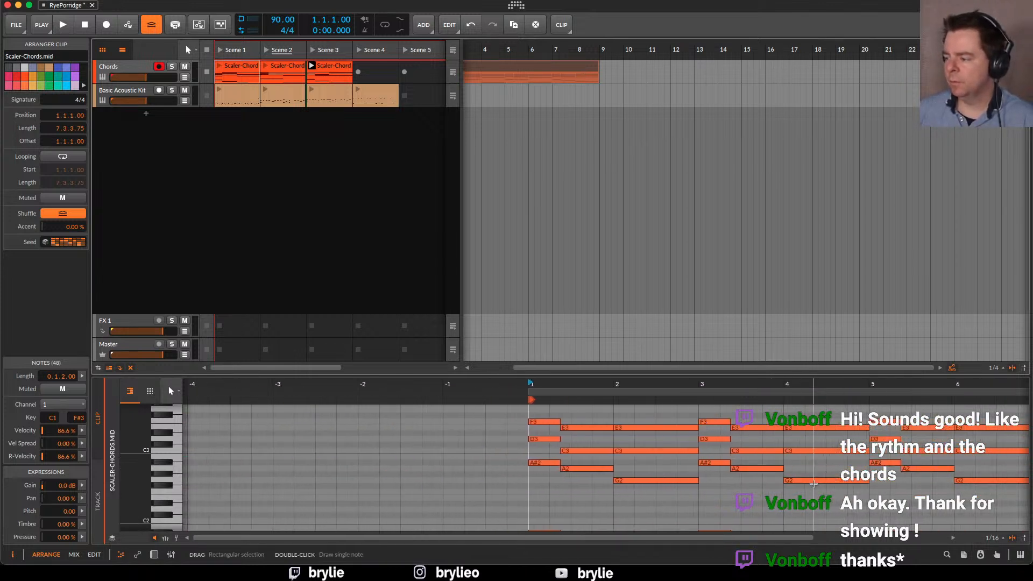
{"action": "left_click_drag", "start_coordinate": [854, 399], "coordinate": [820, 448]}
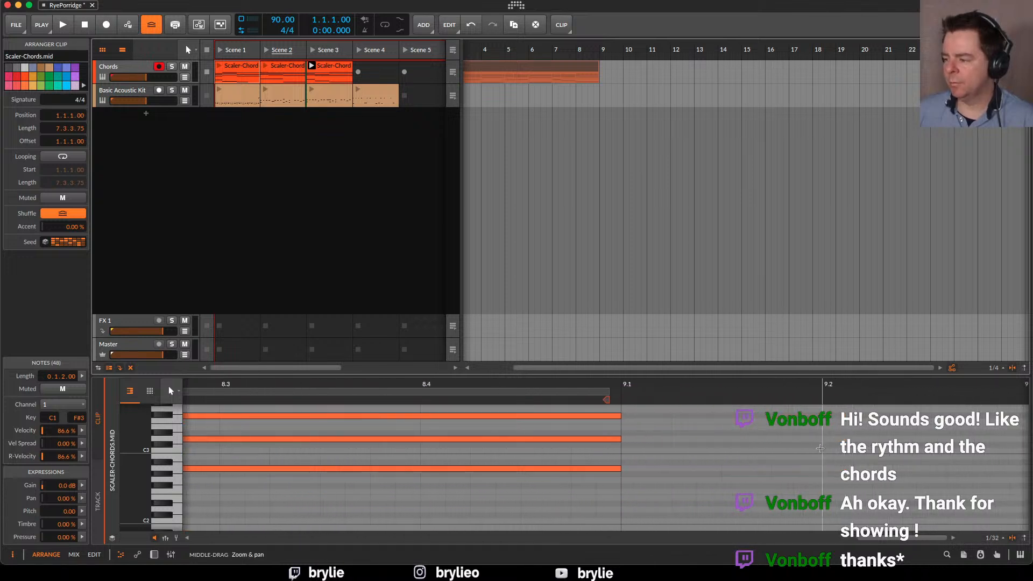
{"action": "mouse_move", "coordinate": [607, 390]}
{"action": "left_mouse_down"}
{"action": "mouse_move", "coordinate": [616, 389]}
{"action": "mouse_move", "coordinate": [607, 400]}
{"action": "mouse_move", "coordinate": [592, 389]}
{"action": "mouse_move", "coordinate": [620, 389]}
{"action": "left_mouse_up"}
{"action": "scroll", "coordinate": [549, 124], "scroll_direction": "left", "scroll_amount": 3}
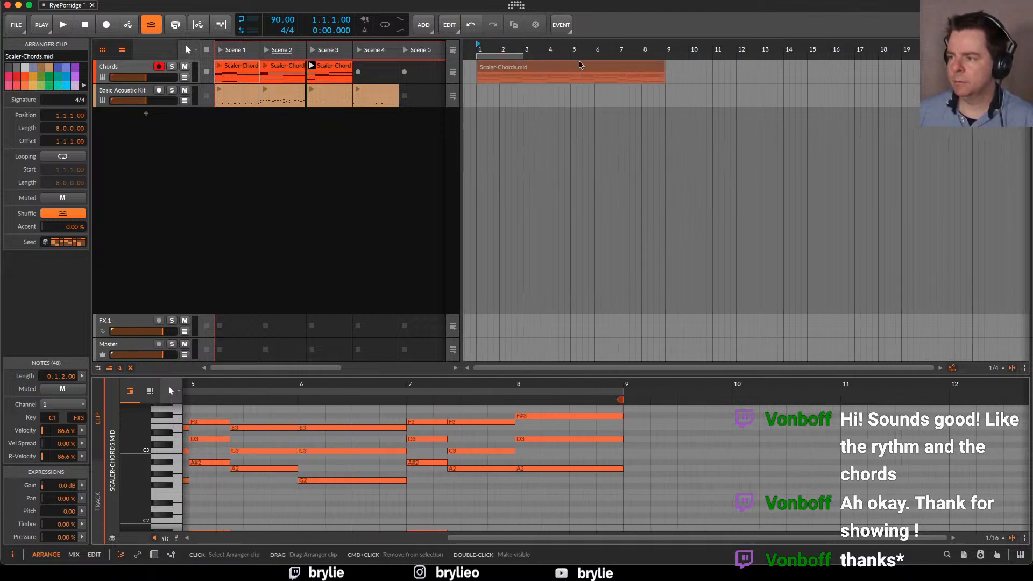
Copy the eight-bar chord clip into the Chords track's Scene 4 slot and launch Scene 4
{"action": "left_click_drag", "start_coordinate": [580, 68], "coordinate": [384, 75]}
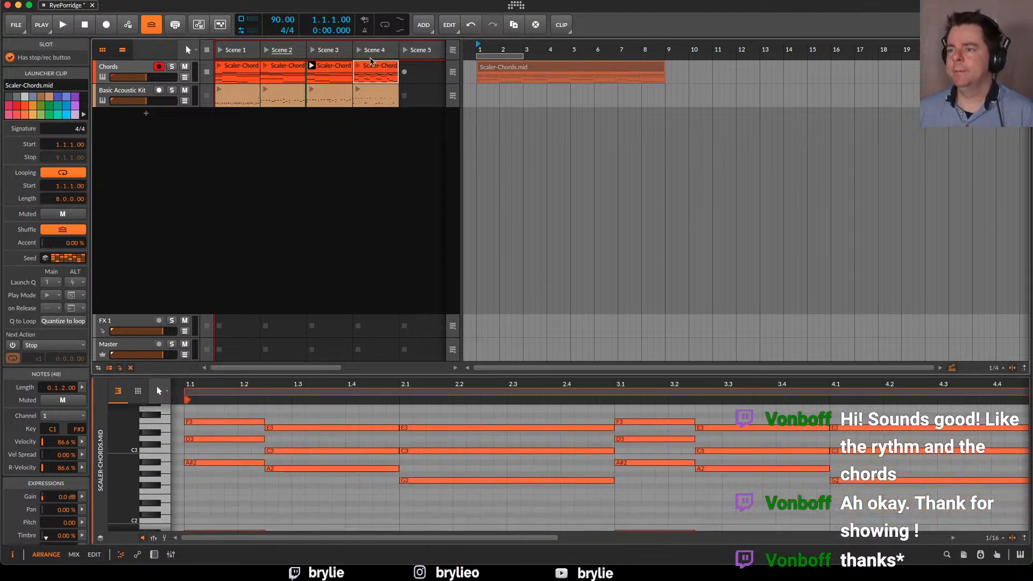
{"action": "left_click", "coordinate": [329, 71]}
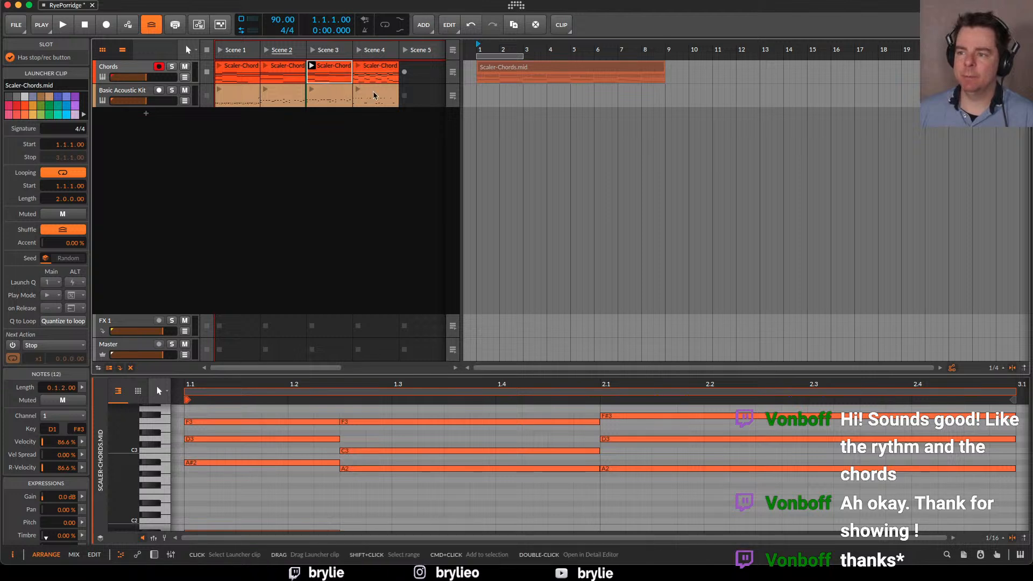
{"action": "left_click", "coordinate": [362, 49]}
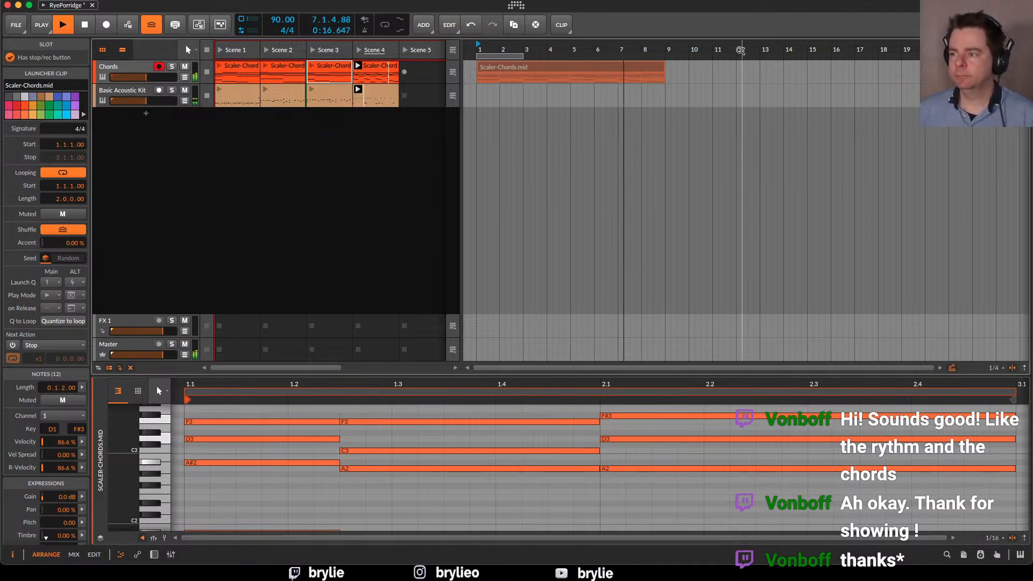
Stop playback, return to the song start, and delete the chord clip from the arranger timeline
{"action": "left_click", "coordinate": [552, 72]}
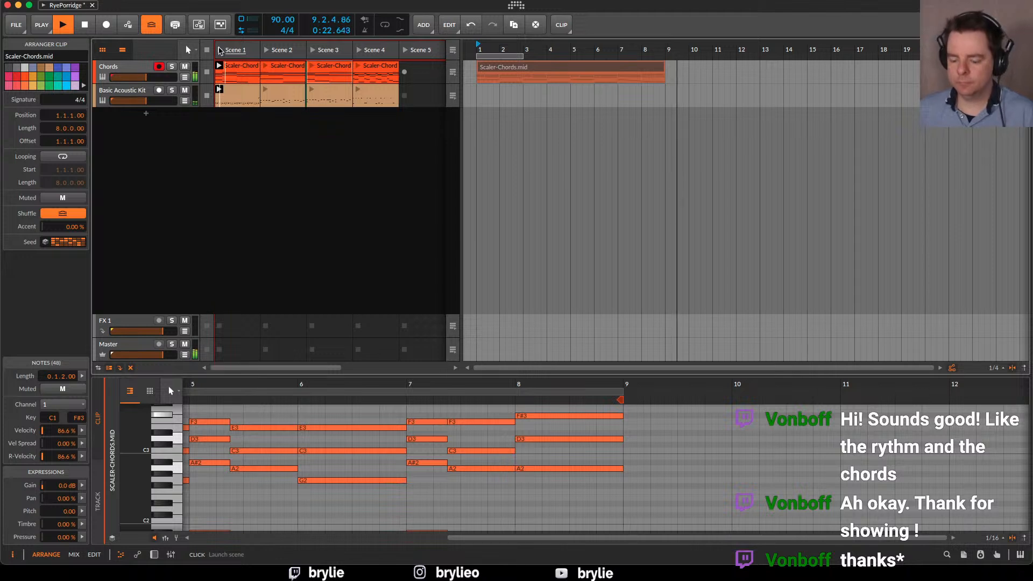
{"action": "key", "text": "space"}
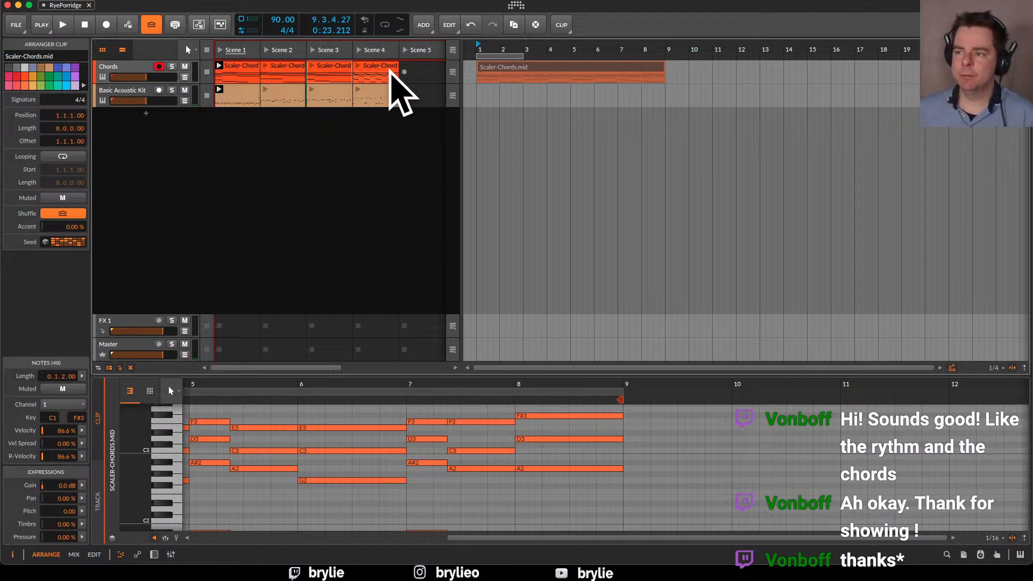
{"action": "key", "text": "space"}
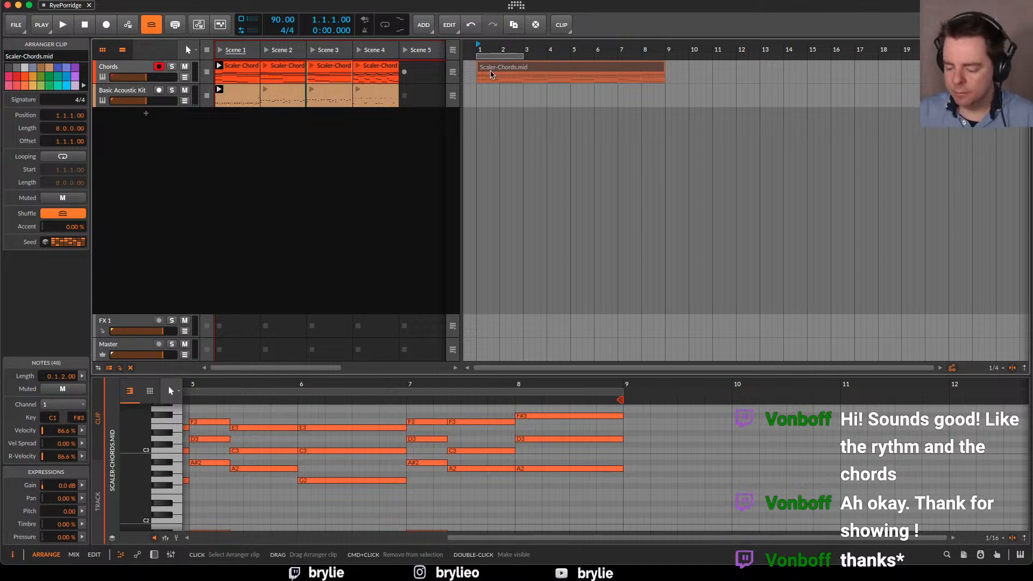
{"action": "key", "text": "Delete"}
Compare the notes of the Scene 2, Scene 3 and Scene 4 chord clips in the launcher
{"action": "left_click", "coordinate": [278, 78]}
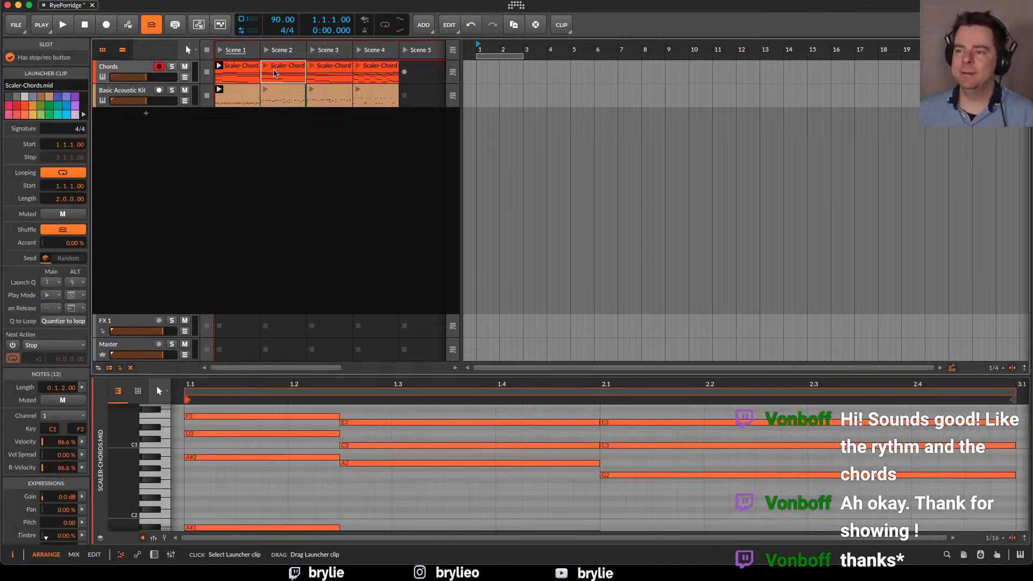
{"action": "left_click", "coordinate": [341, 70]}
{"action": "left_click", "coordinate": [275, 72]}
{"action": "left_click", "coordinate": [321, 68]}
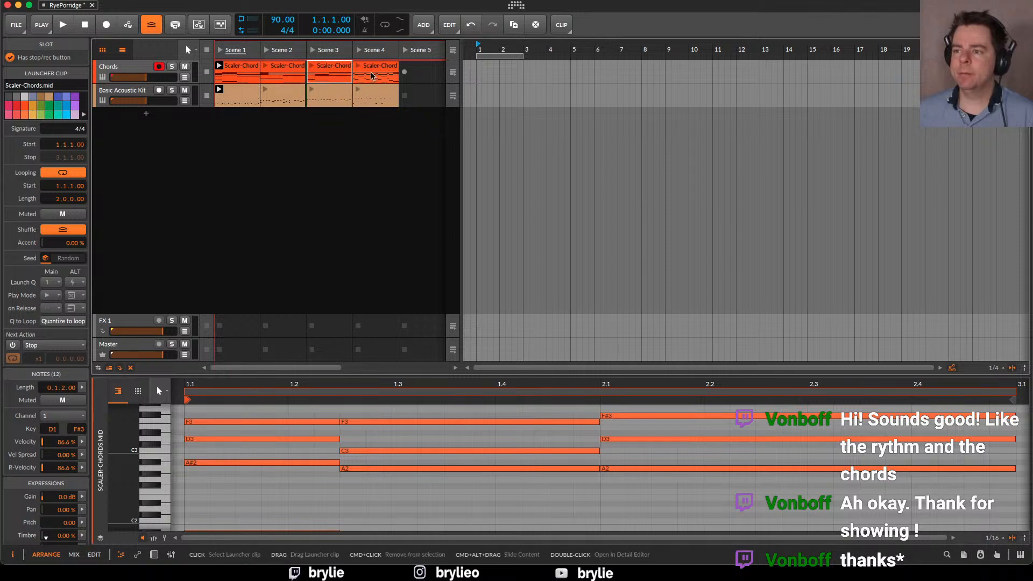
{"action": "left_click", "coordinate": [394, 75]}
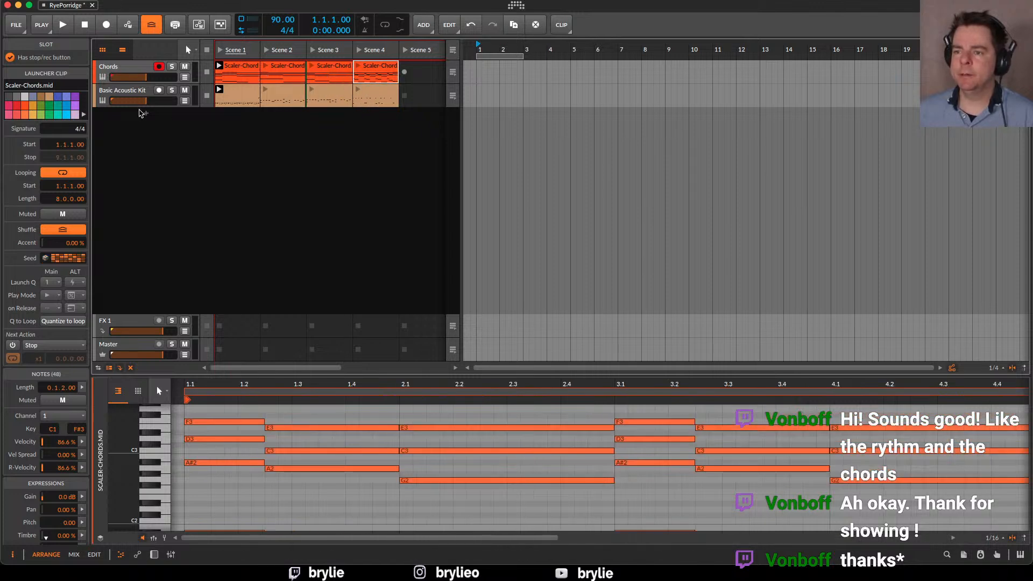
Add an instrument track below Basic Acoustic Kit, searching for "lab" and loading Analog Lab V
{"action": "left_click", "coordinate": [145, 113]}
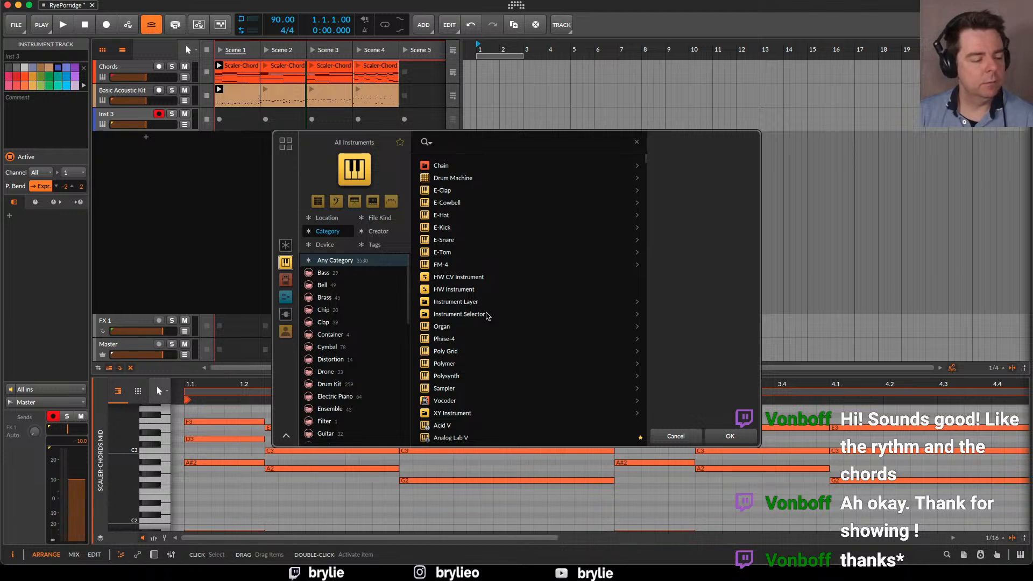
{"action": "type", "text": "lab"}
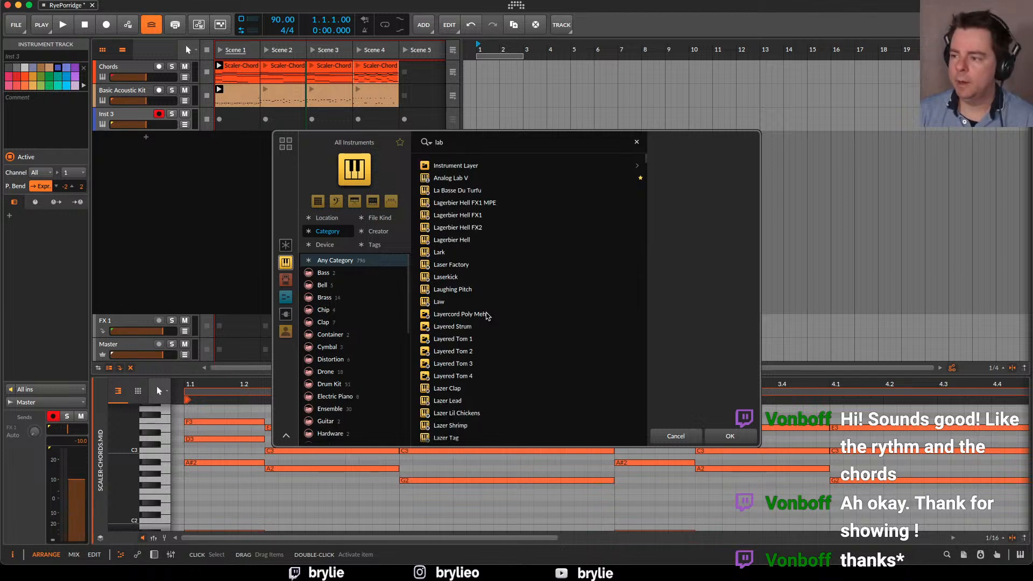
{"action": "left_click", "coordinate": [460, 164]}
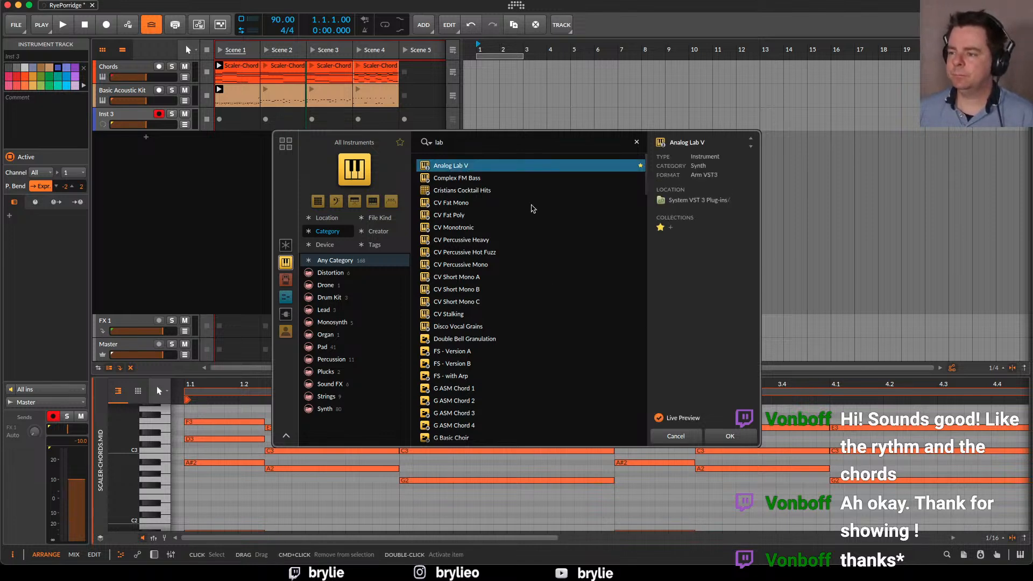
{"action": "left_click", "coordinate": [733, 437]}
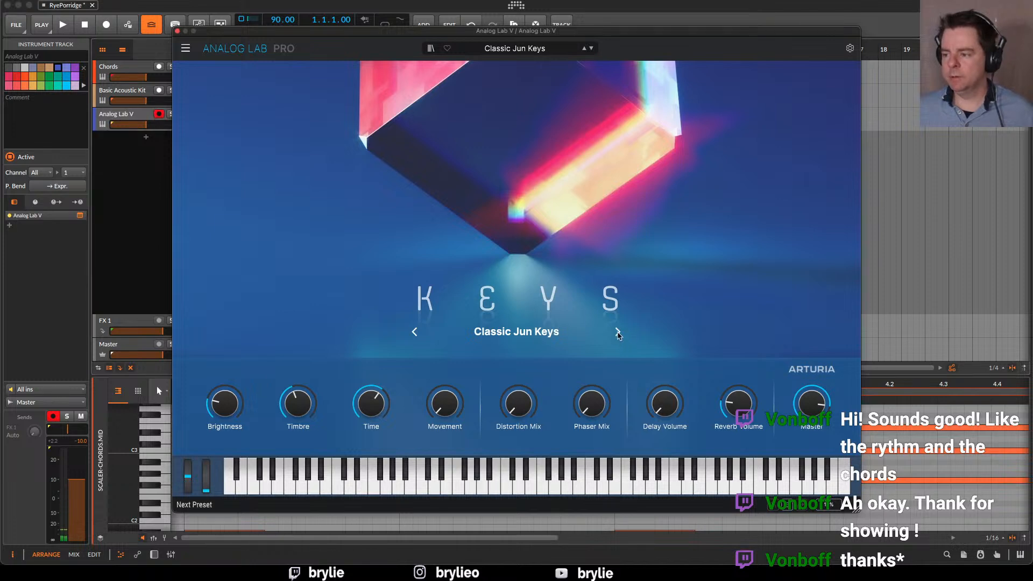
Audition successive Analog Lab V presets from Classic Jun Keys onward and settle on Book of Memories
{"action": "left_click", "coordinate": [617, 332]}
{"action": "left_click", "coordinate": [618, 332]}
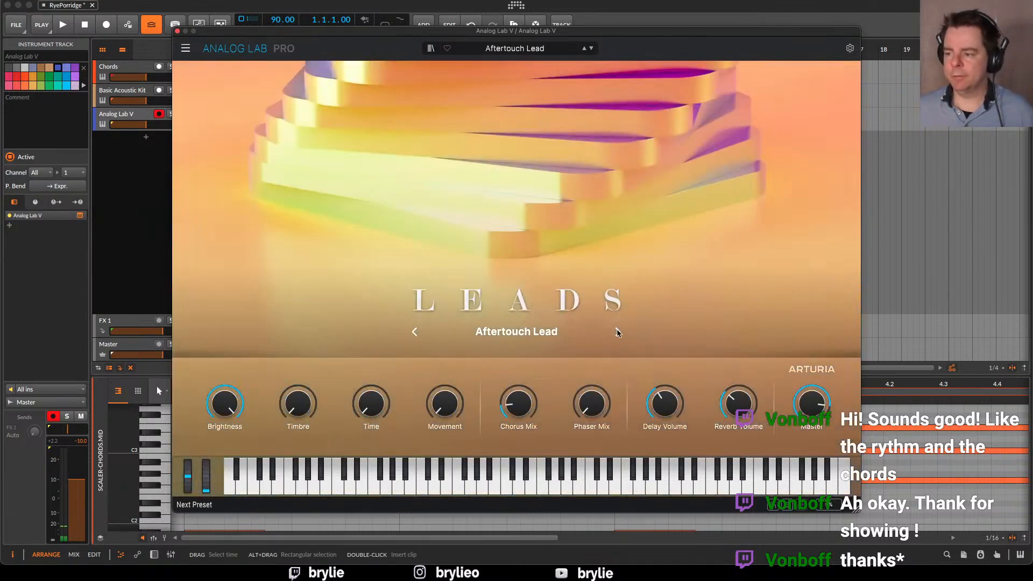
{"action": "left_click", "coordinate": [618, 332]}
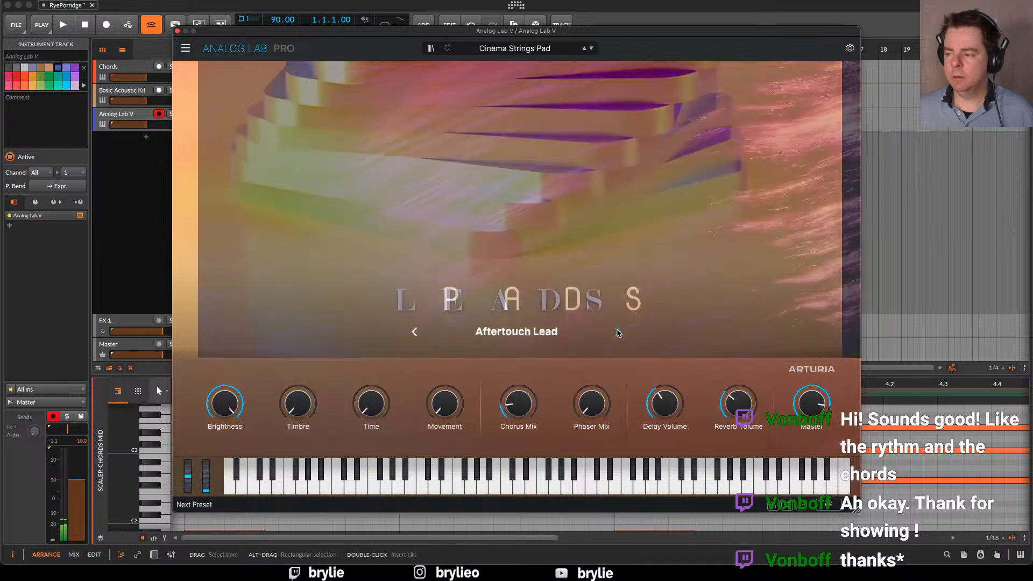
{"action": "left_click", "coordinate": [618, 332]}
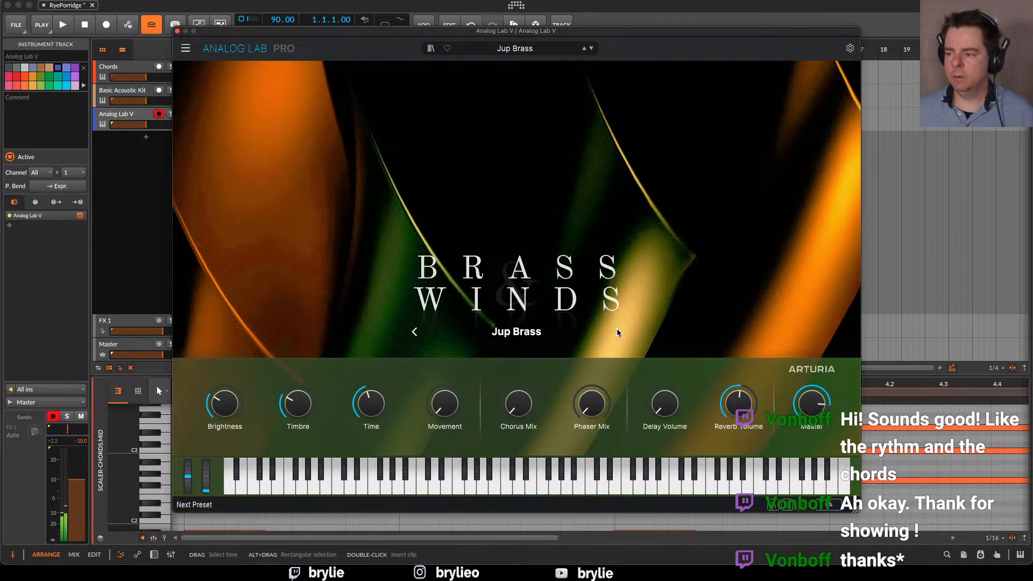
{"action": "left_click", "coordinate": [617, 331]}
{"action": "left_click", "coordinate": [618, 332]}
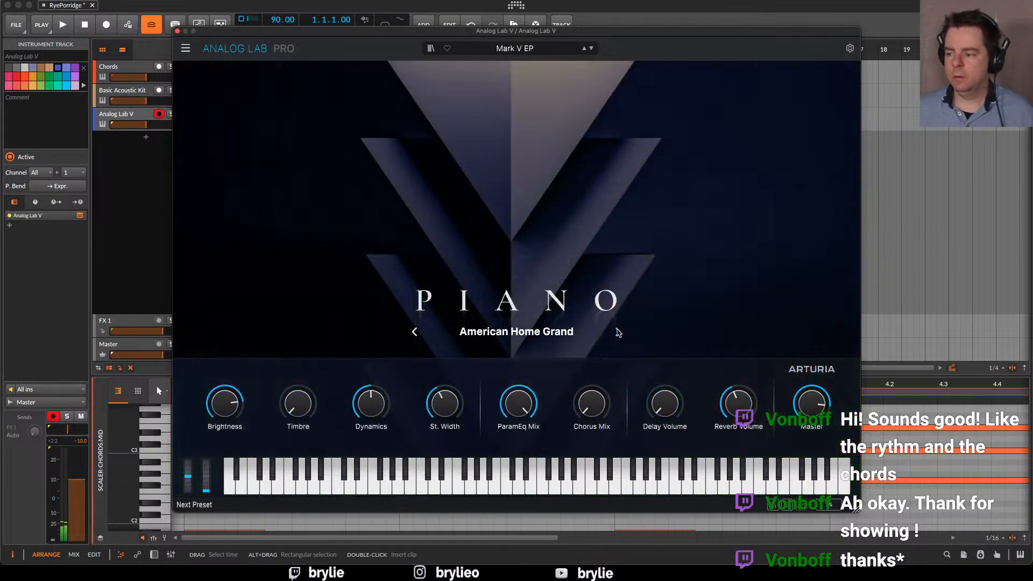
{"action": "left_click", "coordinate": [617, 332]}
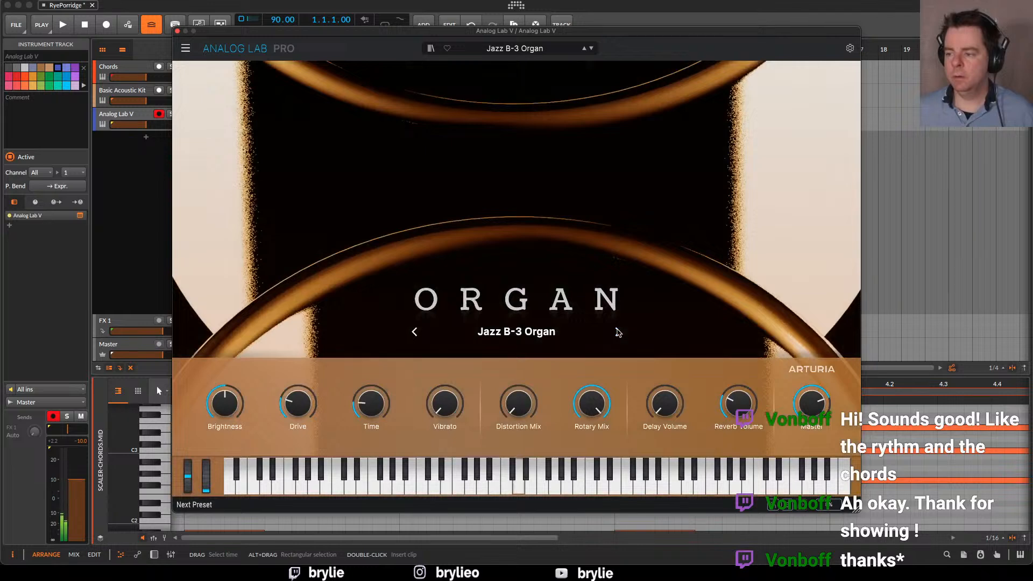
{"action": "left_click", "coordinate": [618, 332]}
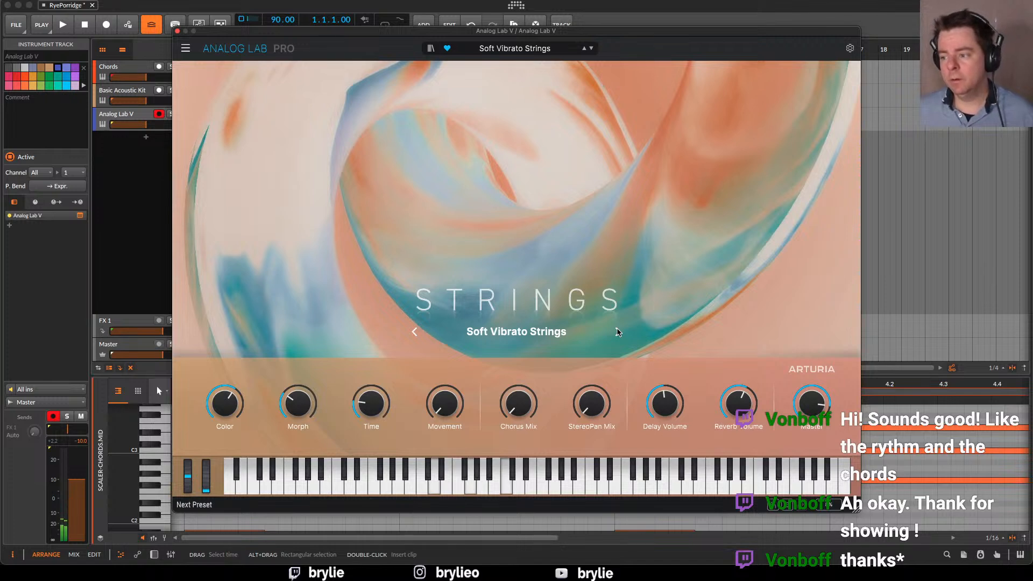
{"action": "left_click", "coordinate": [618, 332]}
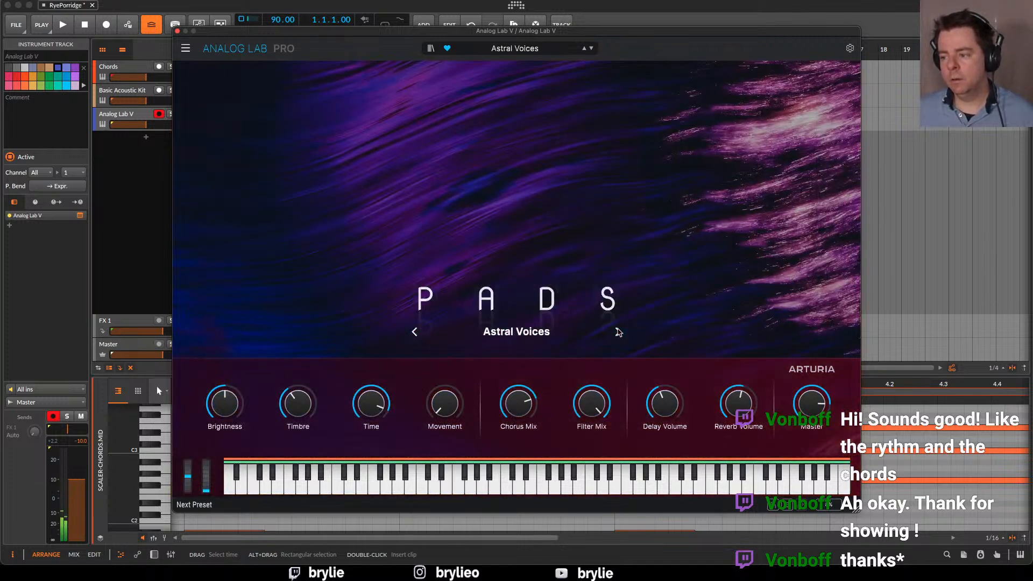
{"action": "left_click", "coordinate": [618, 332]}
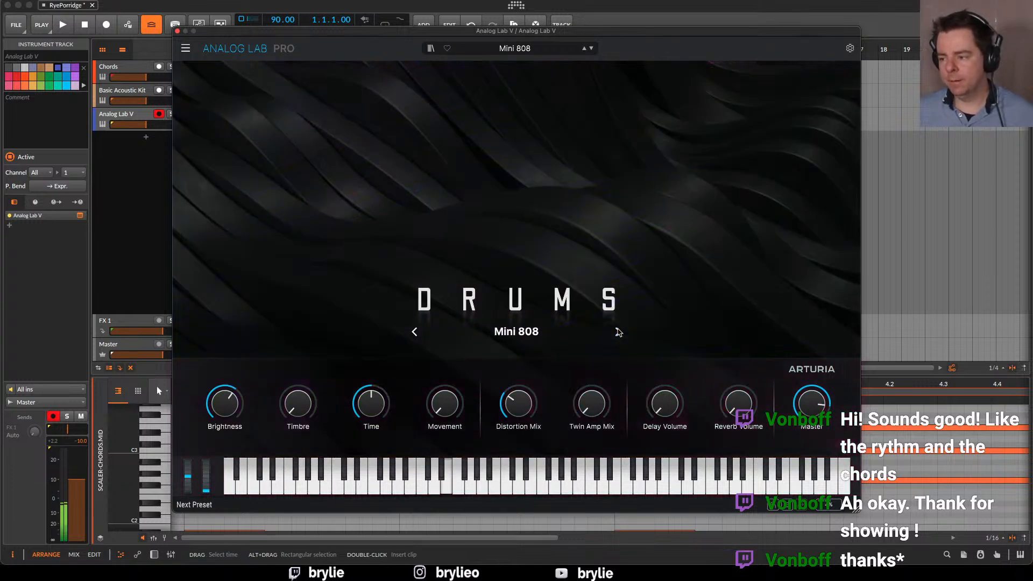
{"action": "left_click", "coordinate": [618, 332]}
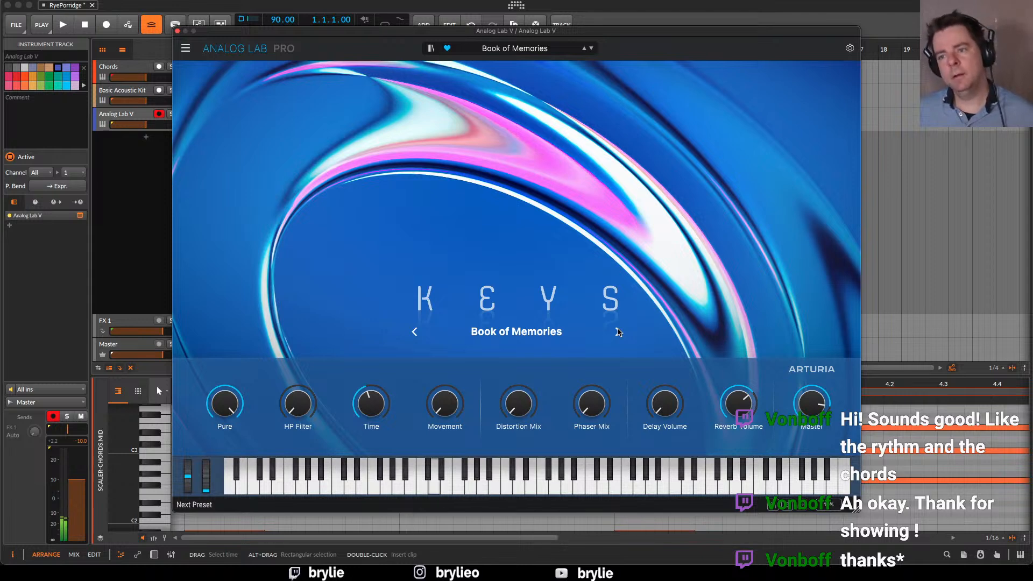
Uncover the launcher from the plugin window and play Scene 1 for about eight bars to try the Book of Memories preset
{"action": "left_click_drag", "start_coordinate": [218, 34], "coordinate": [256, 54]}
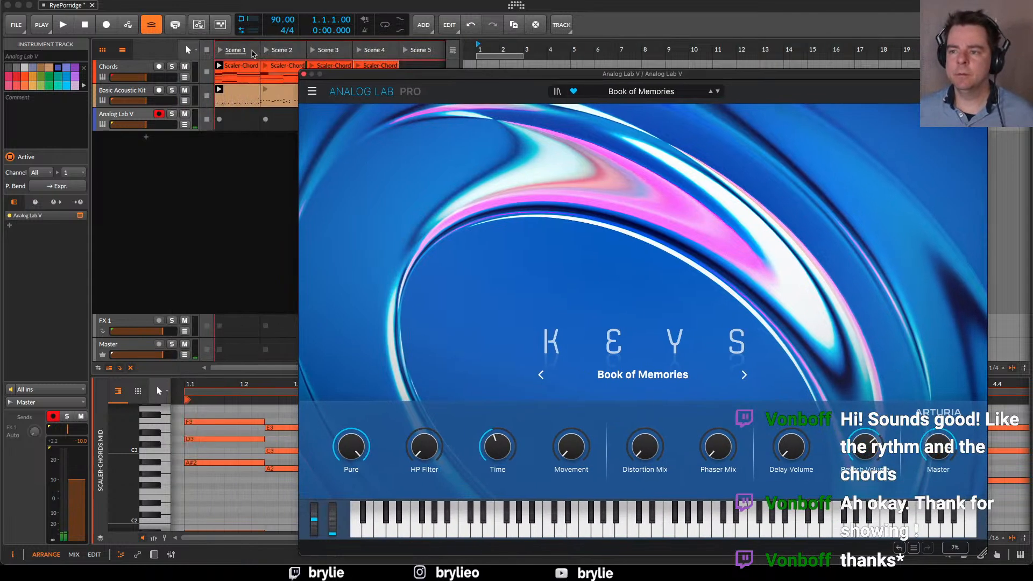
{"action": "left_click", "coordinate": [220, 50]}
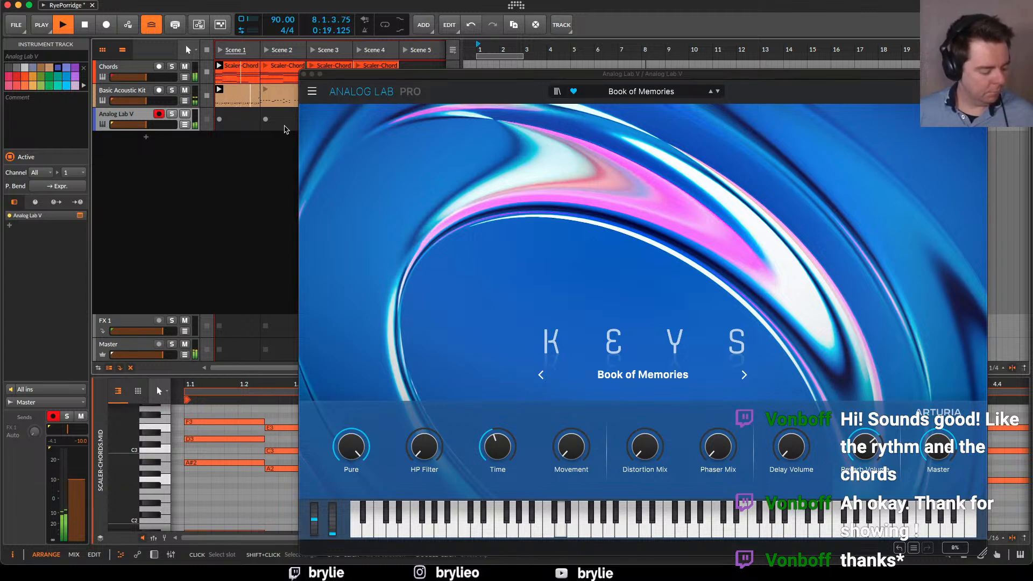
{"action": "key", "text": "space"}
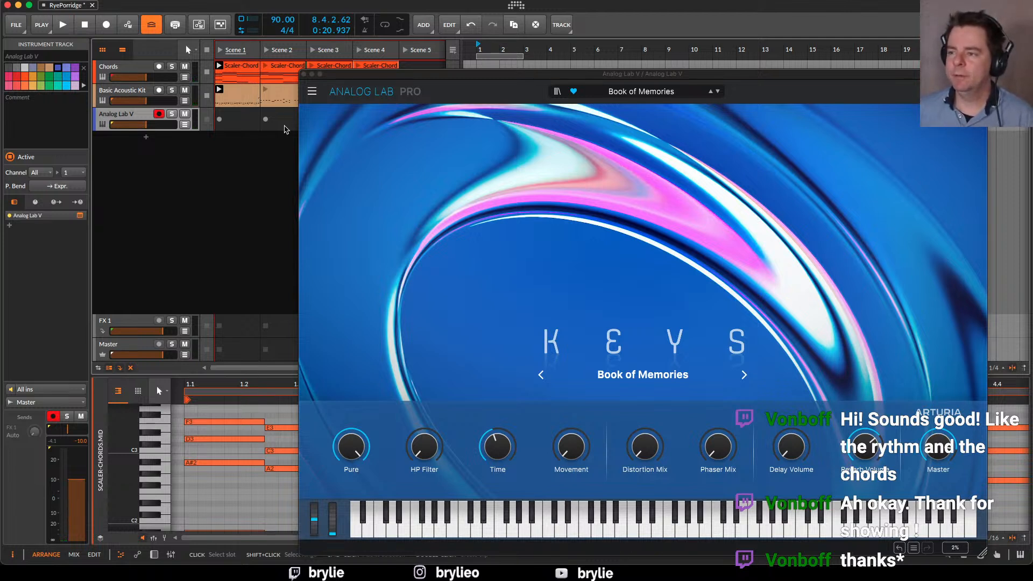
{"action": "left_click_drag", "start_coordinate": [396, 75], "coordinate": [418, 49]}
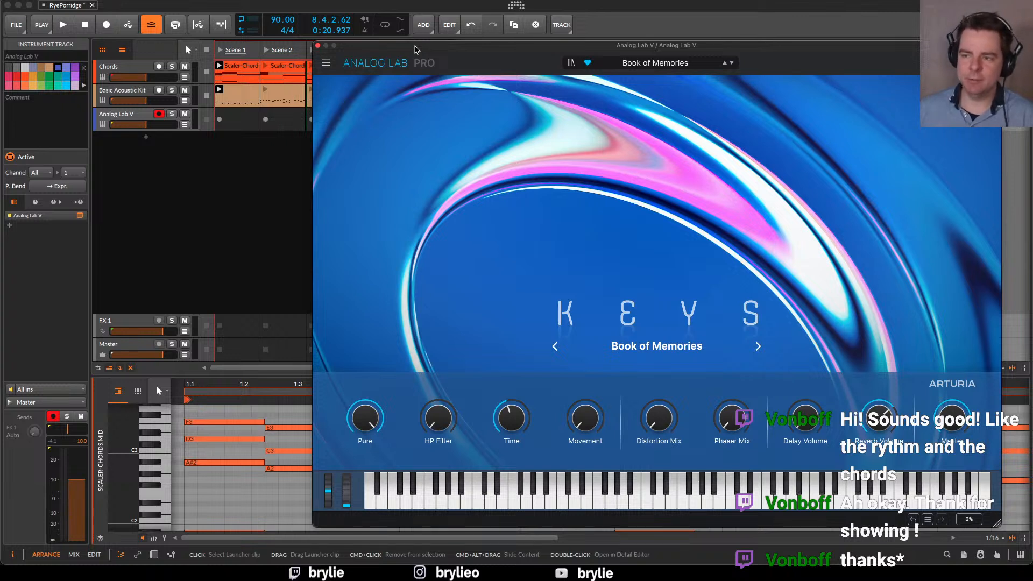
Close the Analog Lab V plugin window and record an eight-bar keys clip into the track's Scene 1 slot
{"action": "left_click", "coordinate": [228, 111]}
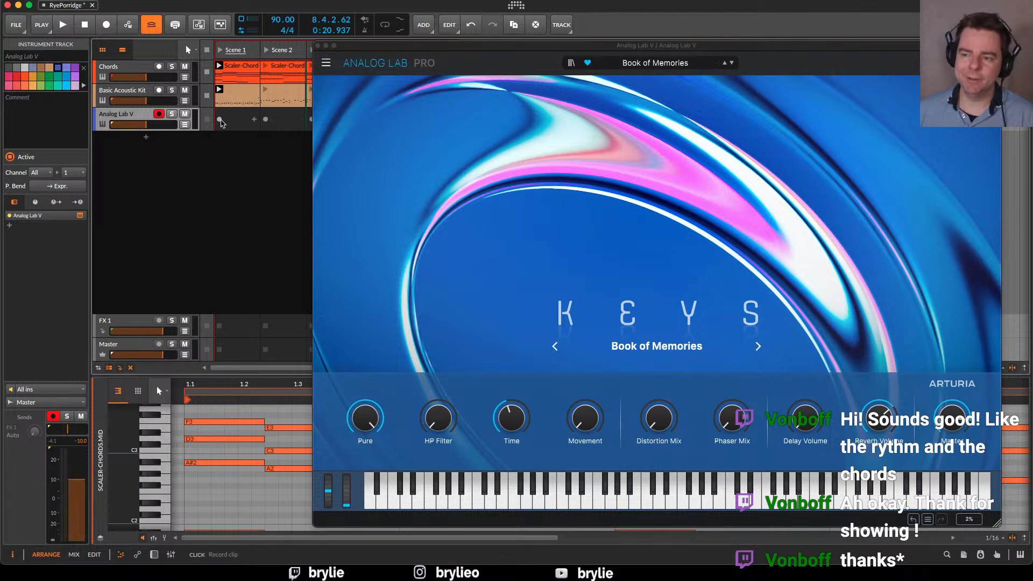
{"action": "left_click_drag", "start_coordinate": [366, 45], "coordinate": [392, 53]}
{"action": "left_click", "coordinate": [123, 50]}
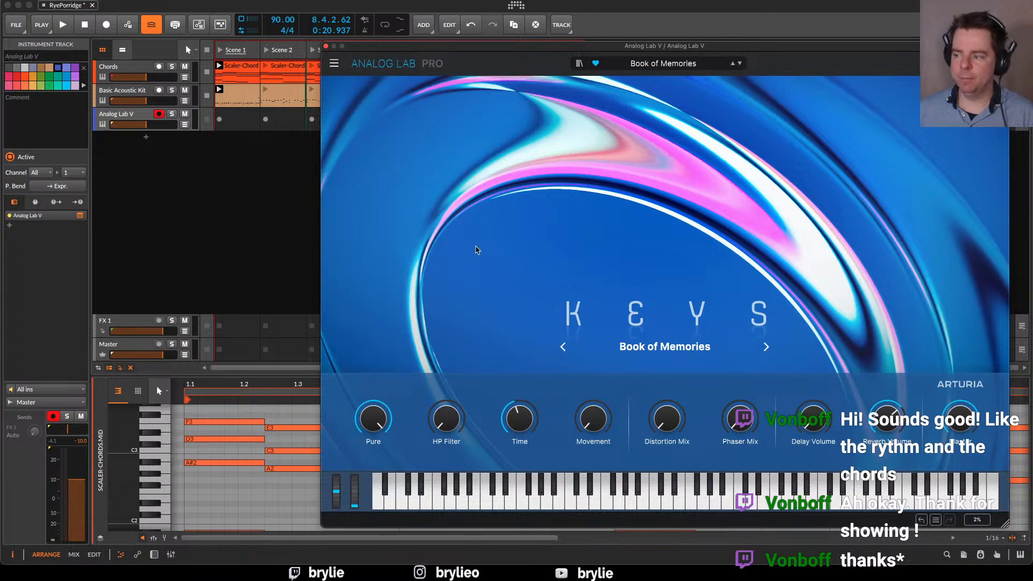
{"action": "left_click", "coordinate": [325, 45]}
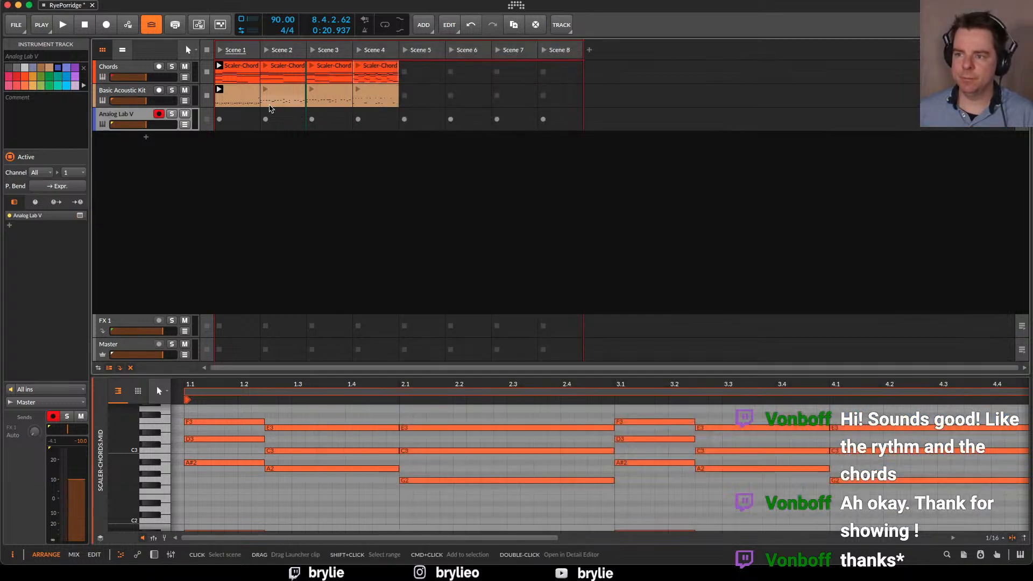
{"action": "left_click", "coordinate": [219, 121]}
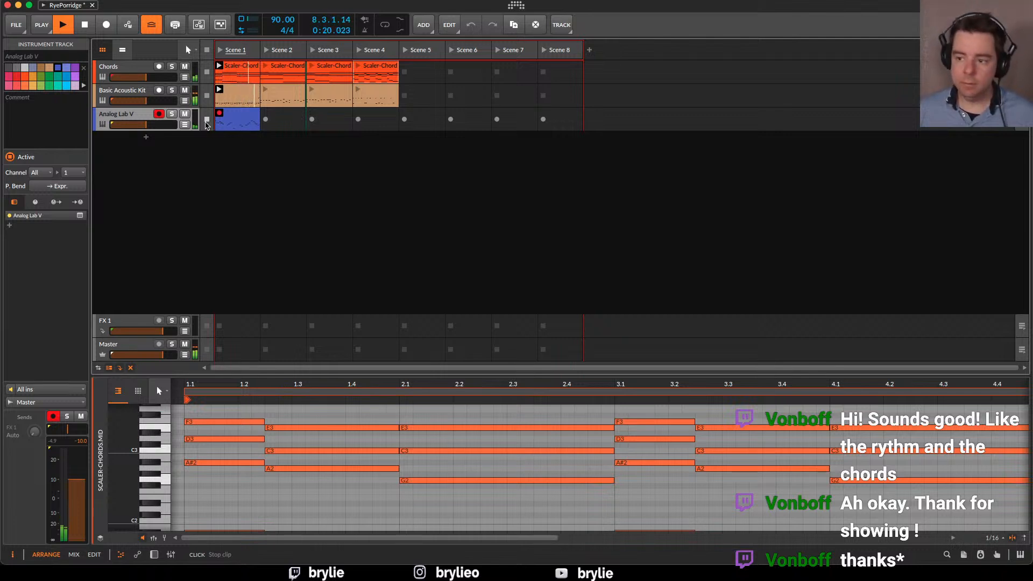
{"action": "key", "text": "space"}
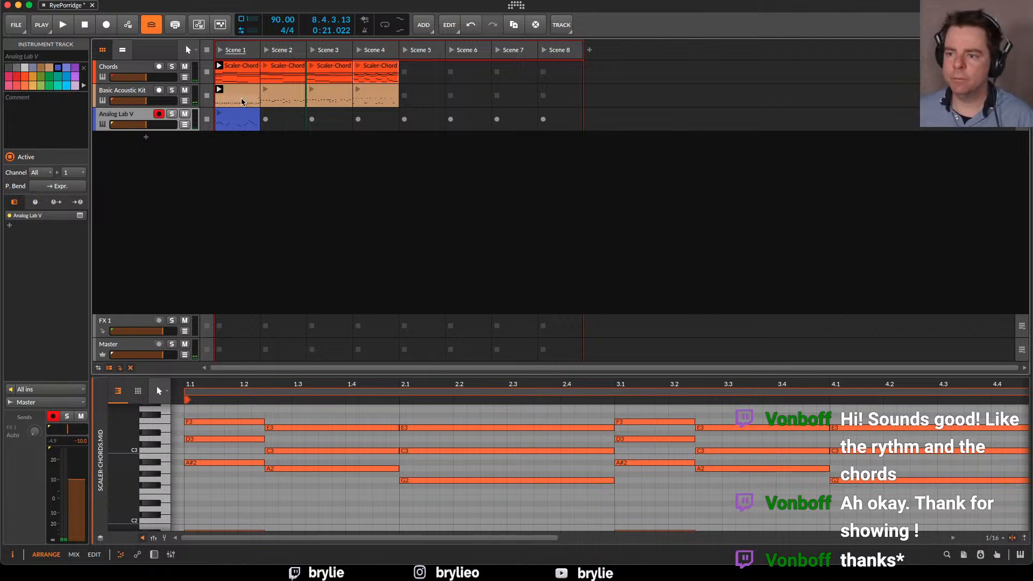
Play Scene 1 with the recorded keys clip open and raise the F2 note at 5.3.1 to F#2
{"action": "left_click", "coordinate": [237, 117]}
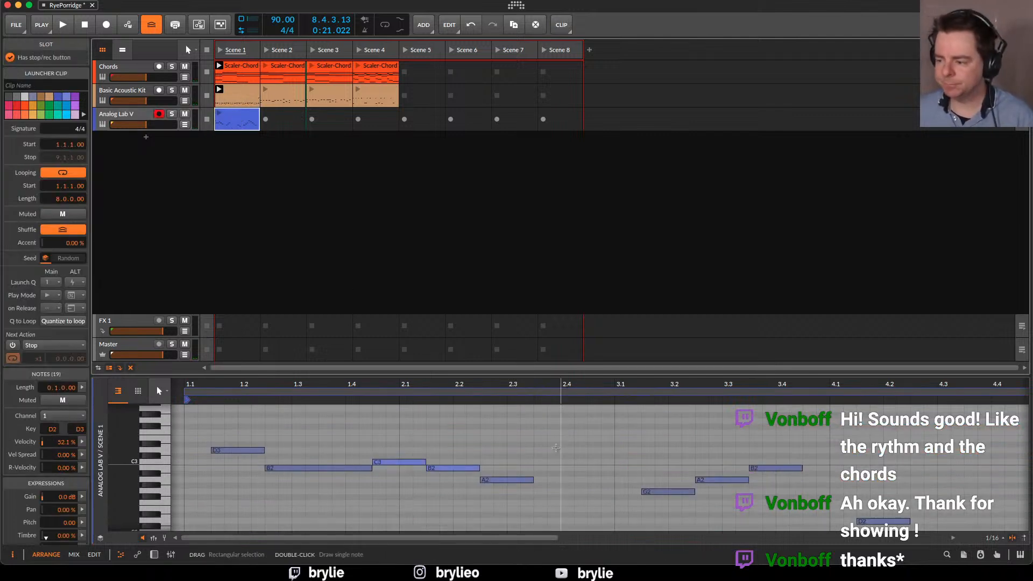
{"action": "left_click_drag", "start_coordinate": [627, 469], "coordinate": [603, 485]}
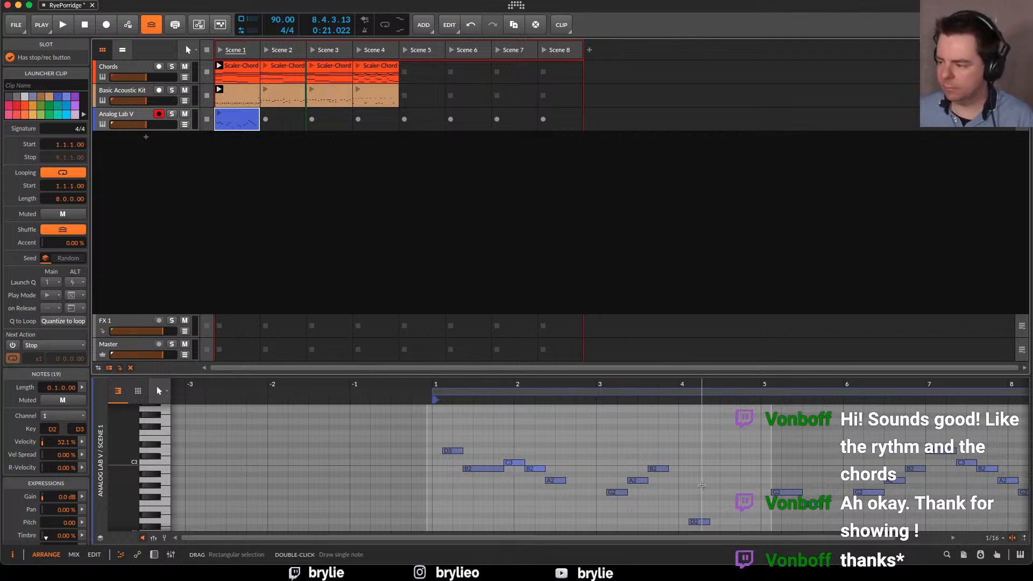
{"action": "scroll", "coordinate": [702, 486], "scroll_direction": "right", "scroll_amount": 5}
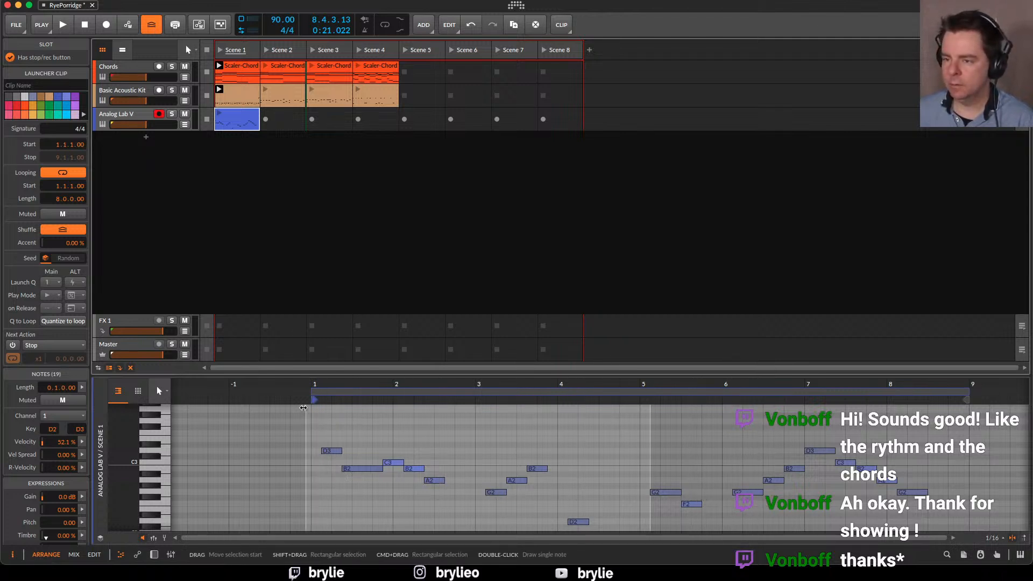
{"action": "left_click", "coordinate": [221, 51]}
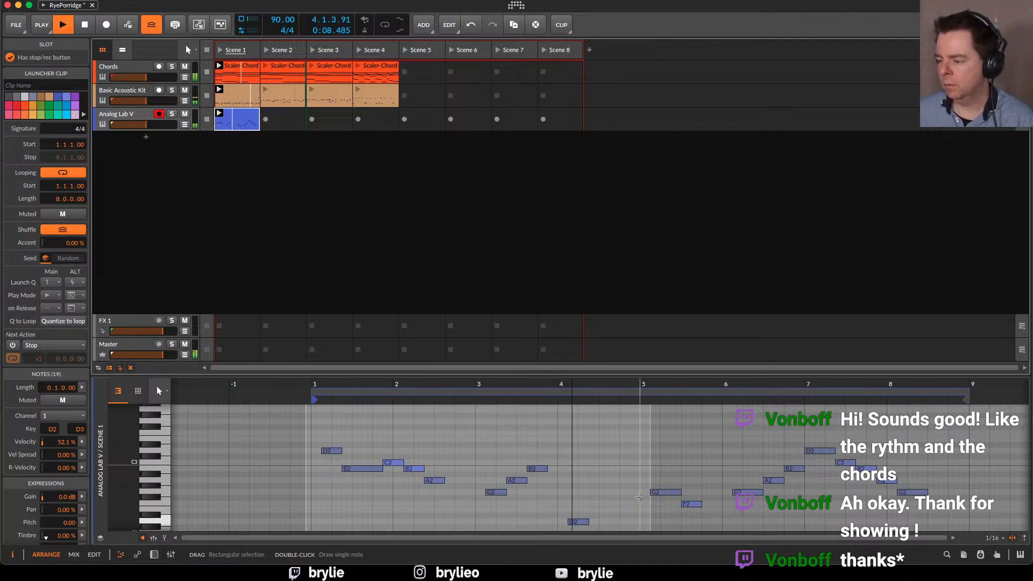
{"action": "left_click_drag", "start_coordinate": [670, 494], "coordinate": [667, 500]}
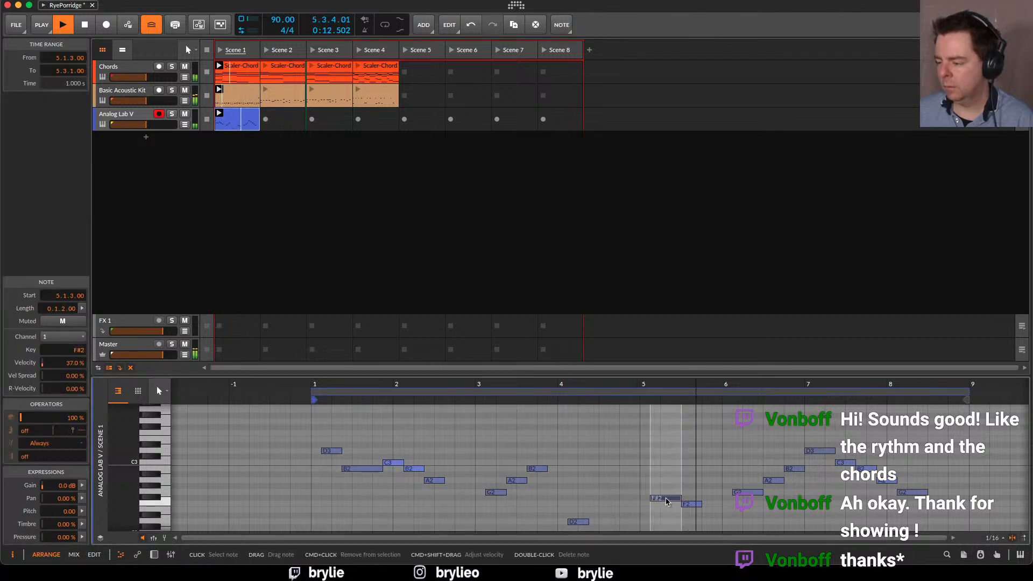
{"action": "left_click_drag", "start_coordinate": [667, 499], "coordinate": [691, 499]}
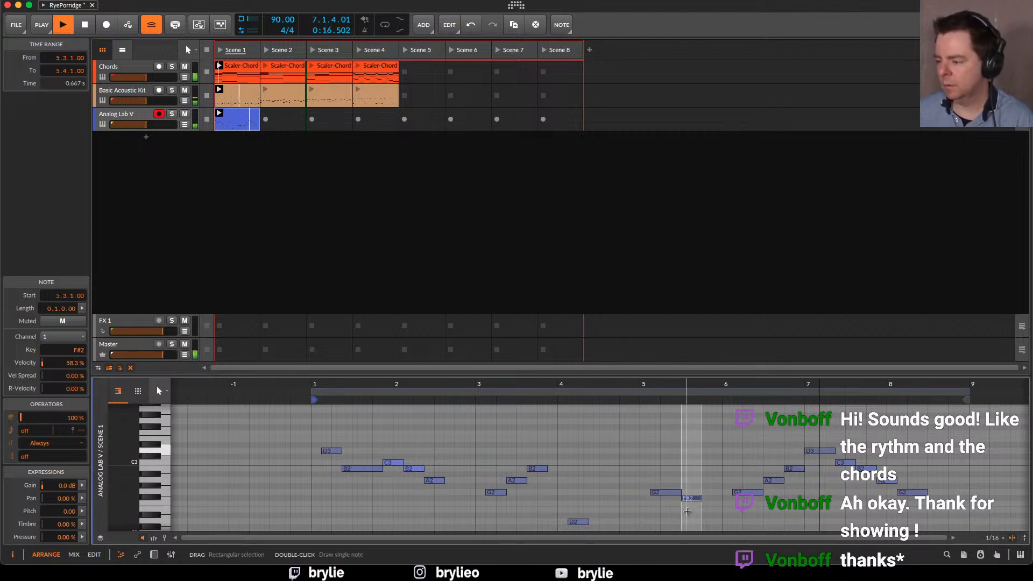
{"action": "left_click", "coordinate": [711, 463]}
Quantize all notes of the Scene 1 keys clip to a straight 1/8 grid with start and end amounts at 100%, listening to the result
{"action": "key", "text": "super+a"}
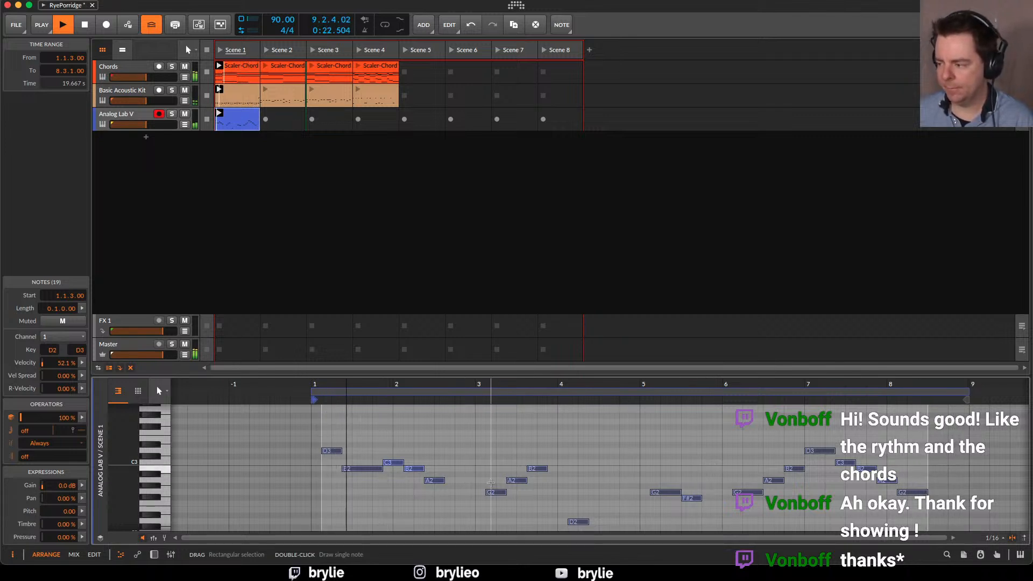
{"action": "key", "text": "super+q"}
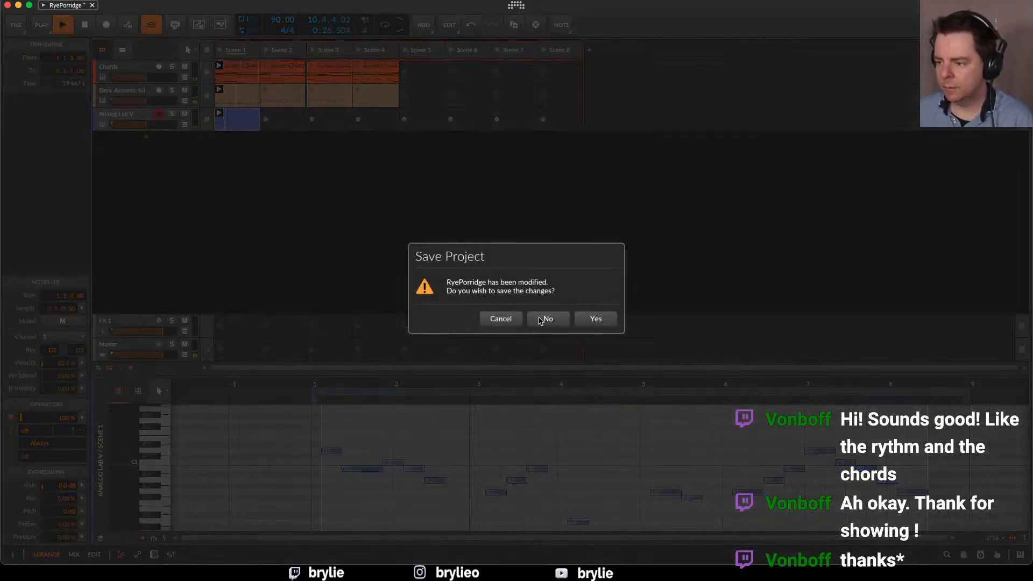
{"action": "left_click", "coordinate": [508, 322]}
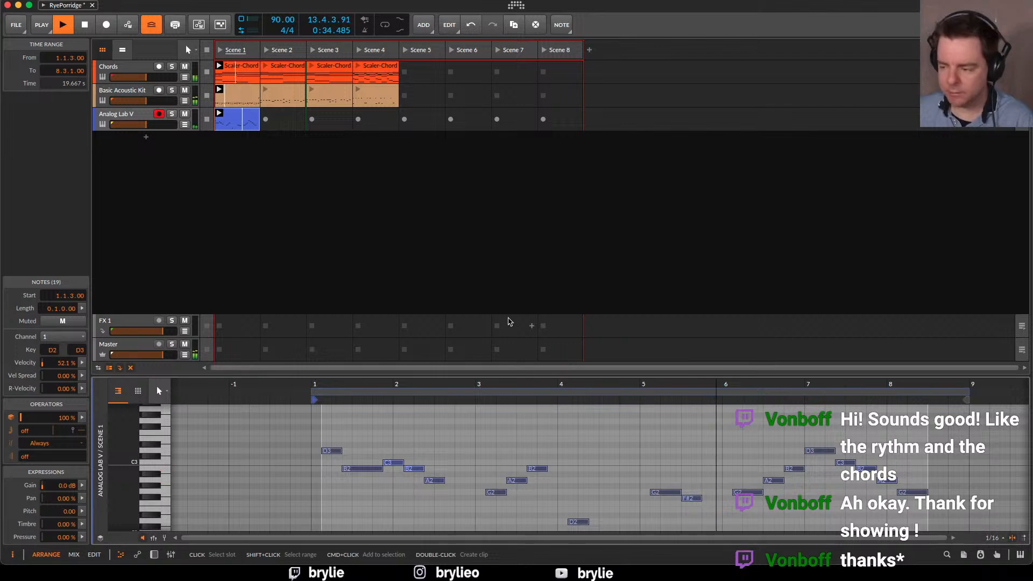
{"action": "key", "text": "q"}
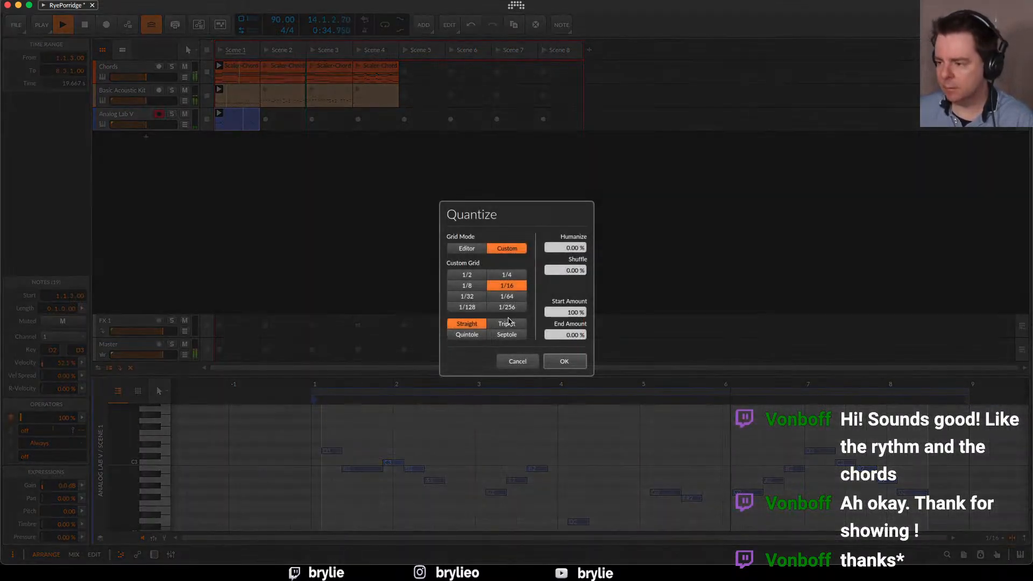
{"action": "left_click", "coordinate": [468, 286]}
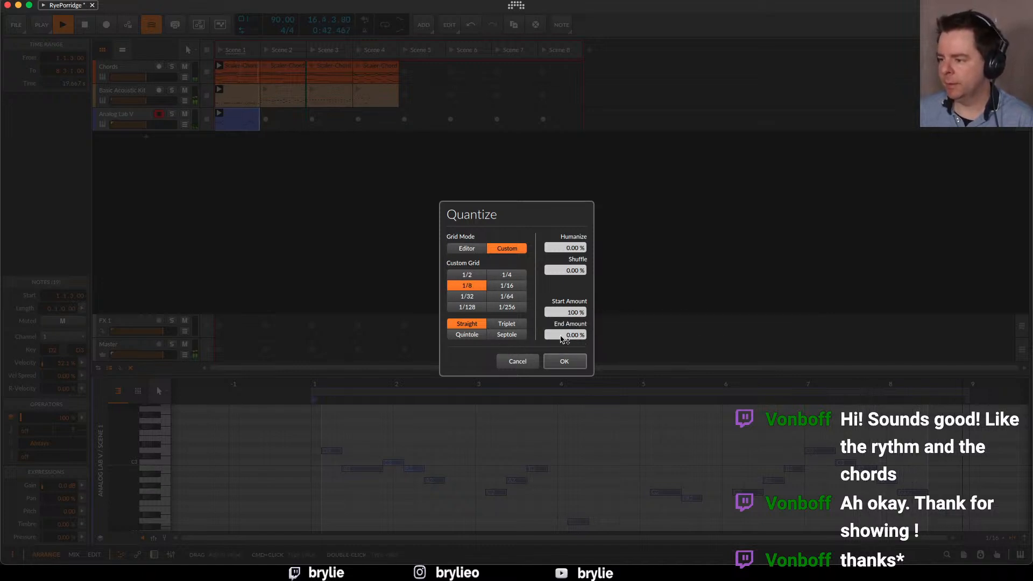
{"action": "left_click_drag", "start_coordinate": [575, 335], "coordinate": [577, 280]}
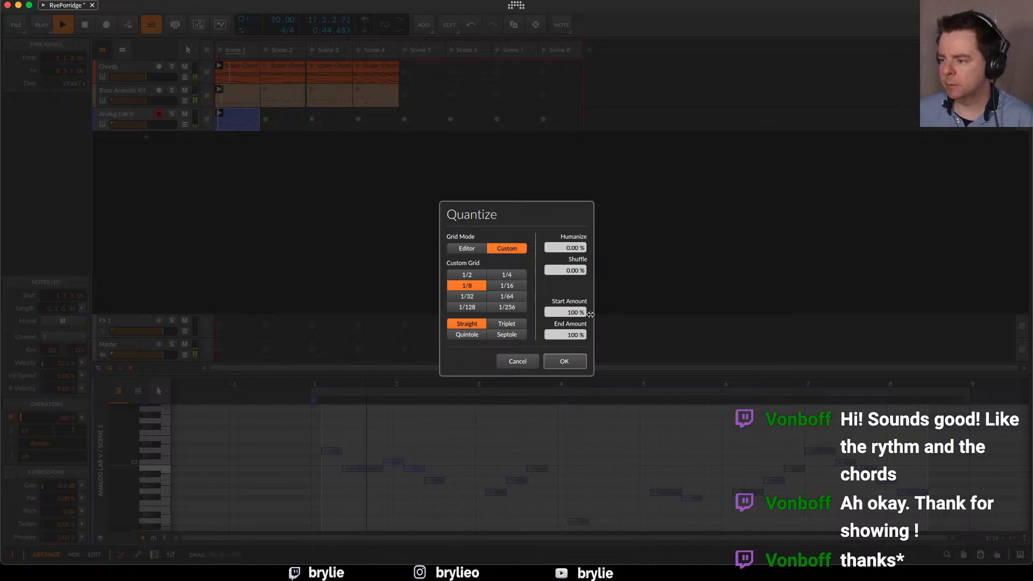
{"action": "left_click", "coordinate": [574, 360]}
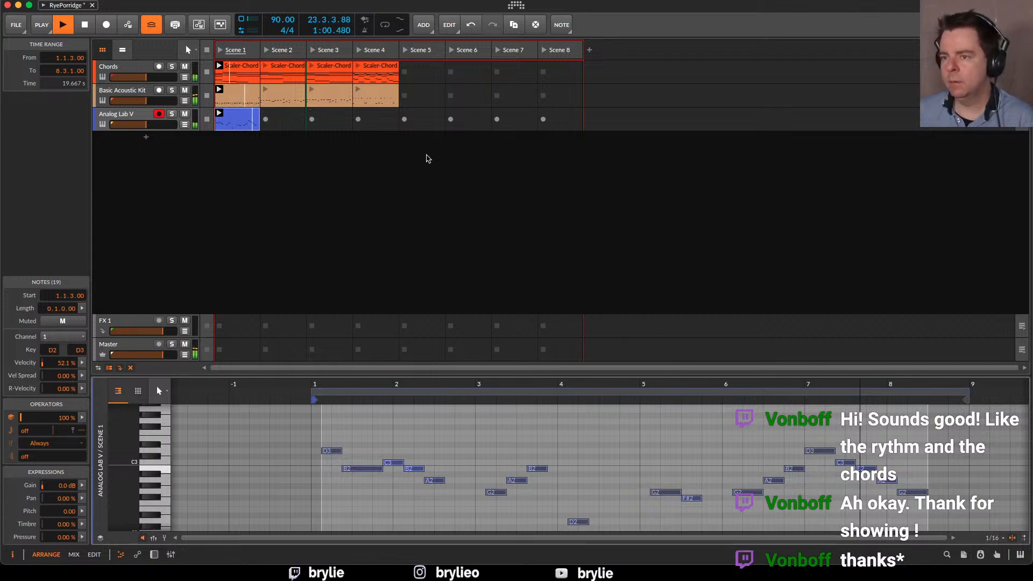
{"action": "key", "text": "space"}
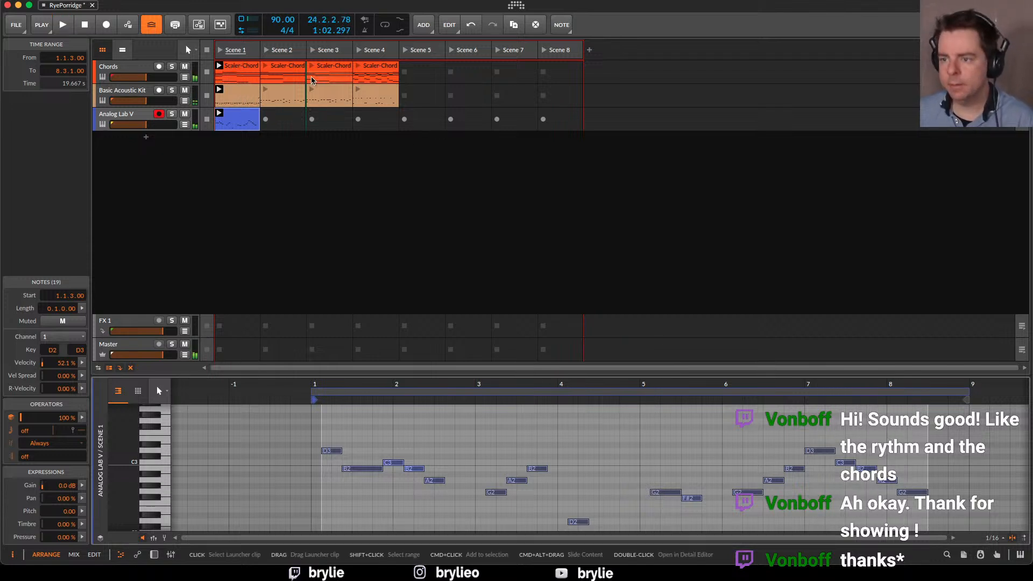
Record an eight-bar keys clip into the Analog Lab V track's Scene 2 slot
{"action": "left_click", "coordinate": [285, 117]}
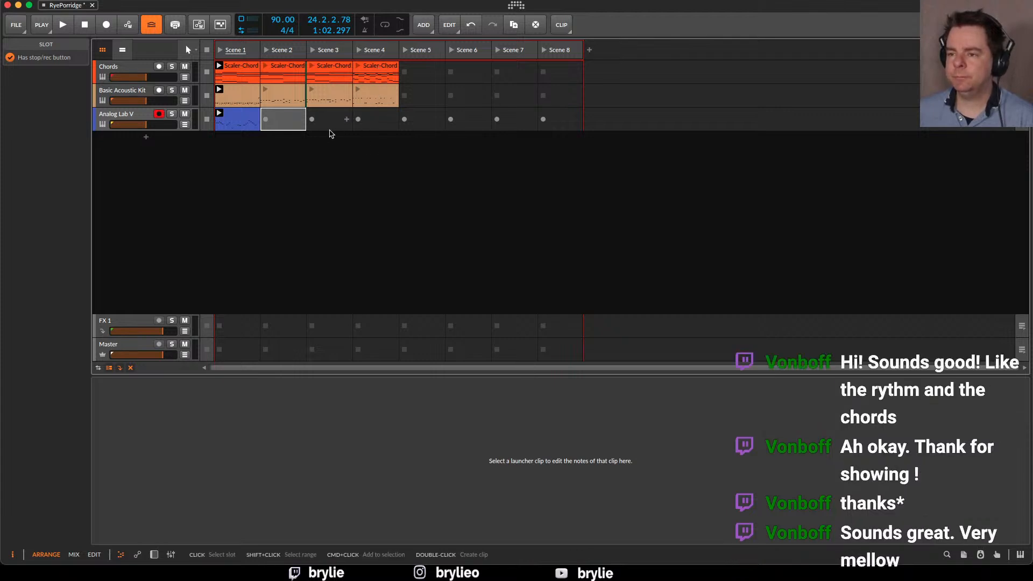
{"action": "left_click", "coordinate": [264, 123]}
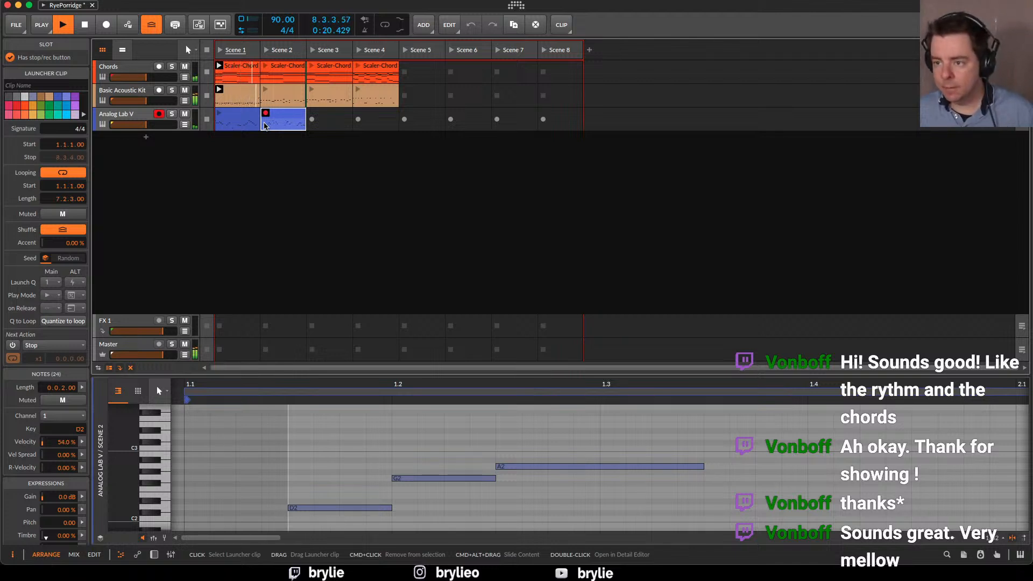
{"action": "key", "text": "space"}
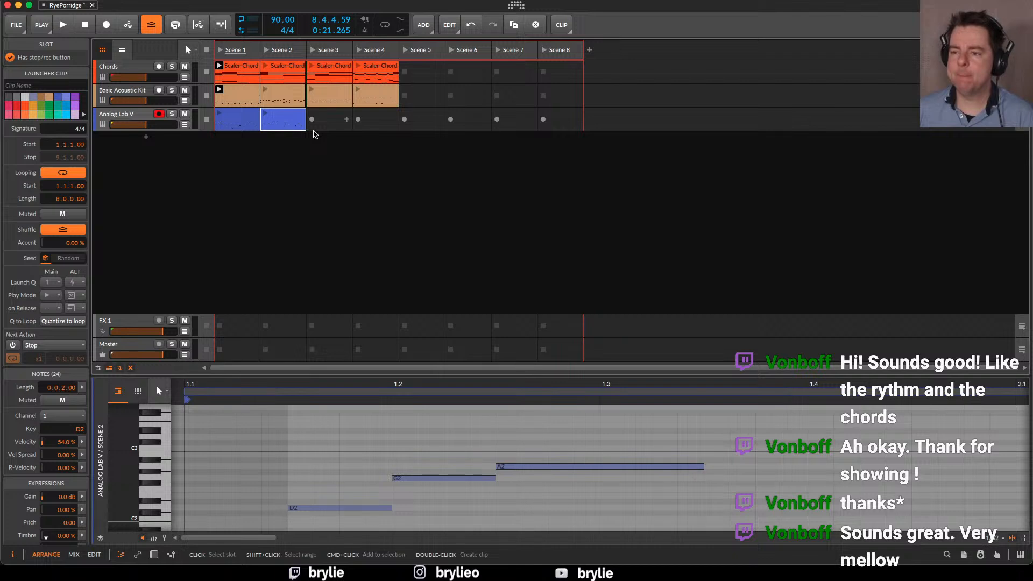
Examine the notes across the Scene 2 keys clip and play it over the Scene 1 chords and drums
{"action": "left_click", "coordinate": [272, 123]}
{"action": "left_click_drag", "start_coordinate": [584, 460], "coordinate": [713, 484]}
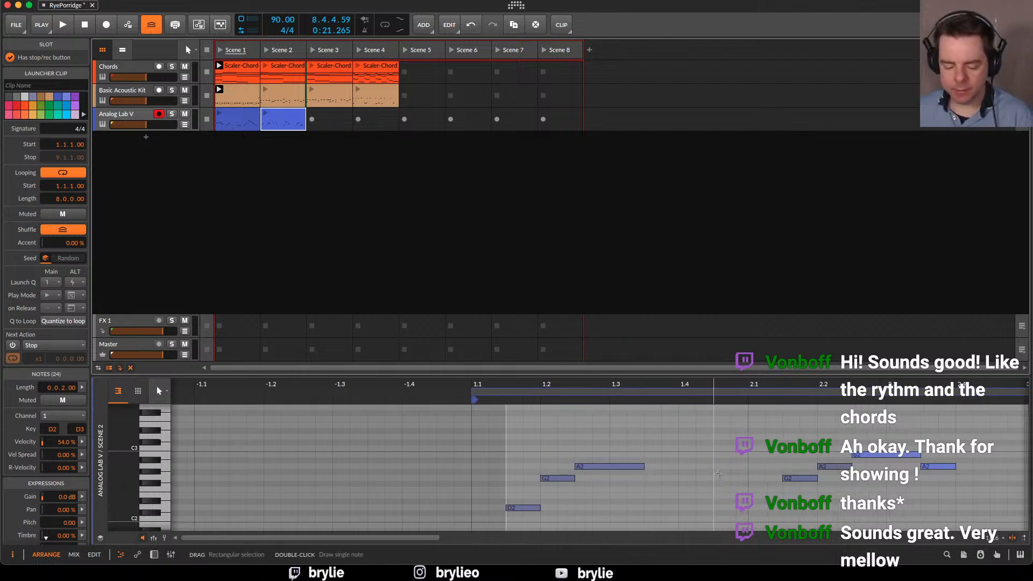
{"action": "scroll", "coordinate": [718, 474], "scroll_direction": "right", "scroll_amount": 10}
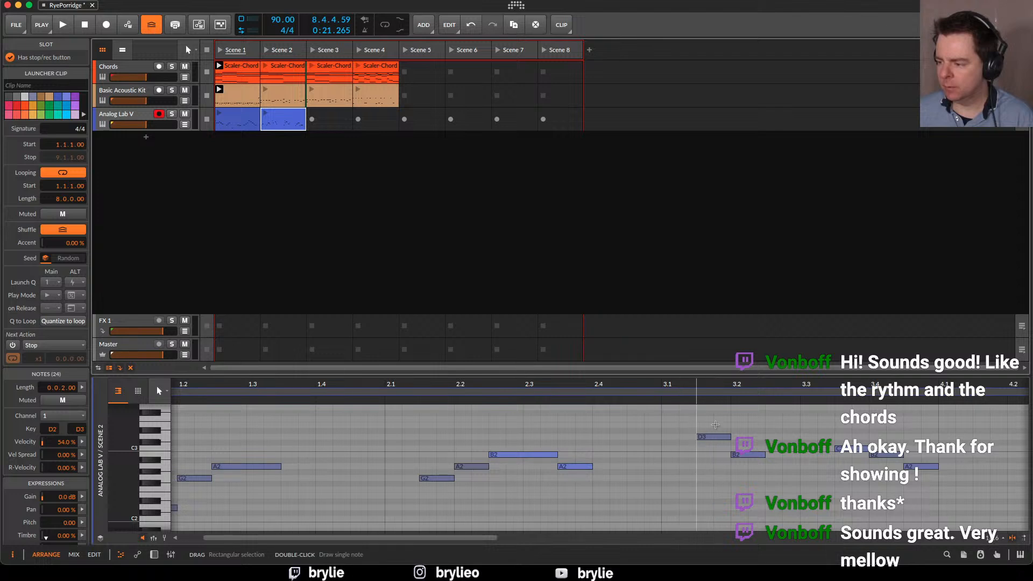
{"action": "scroll", "coordinate": [840, 473], "scroll_direction": "right", "scroll_amount": 8}
{"action": "scroll", "coordinate": [842, 471], "scroll_direction": "right", "scroll_amount": 4}
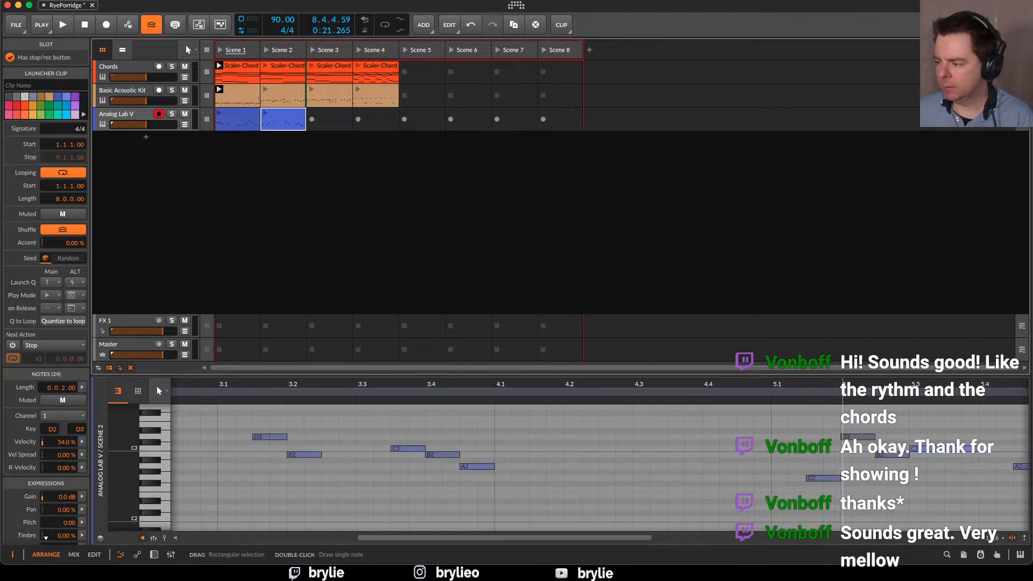
{"action": "scroll", "coordinate": [853, 496], "scroll_direction": "right", "scroll_amount": 1}
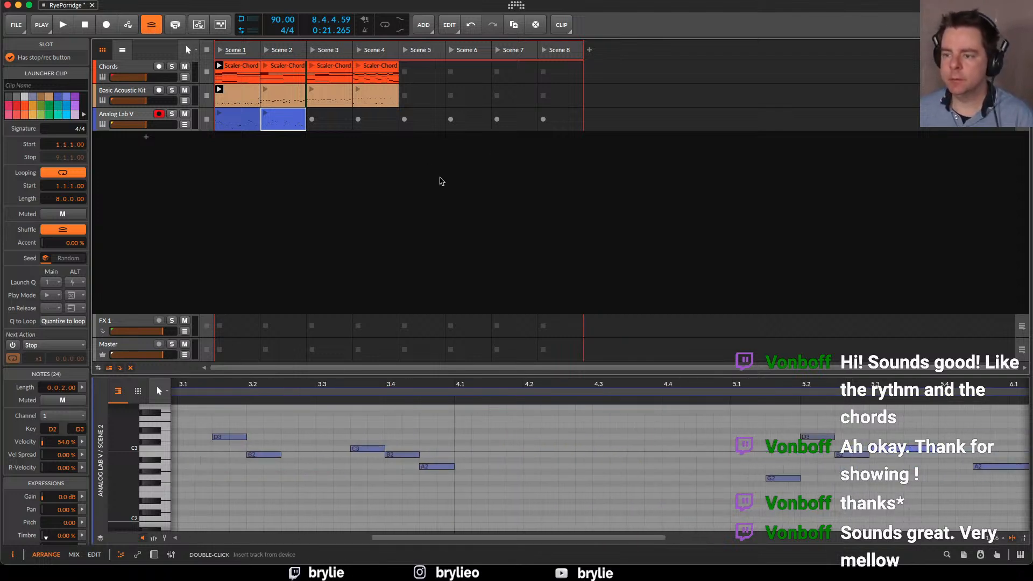
{"action": "left_click", "coordinate": [266, 118]}
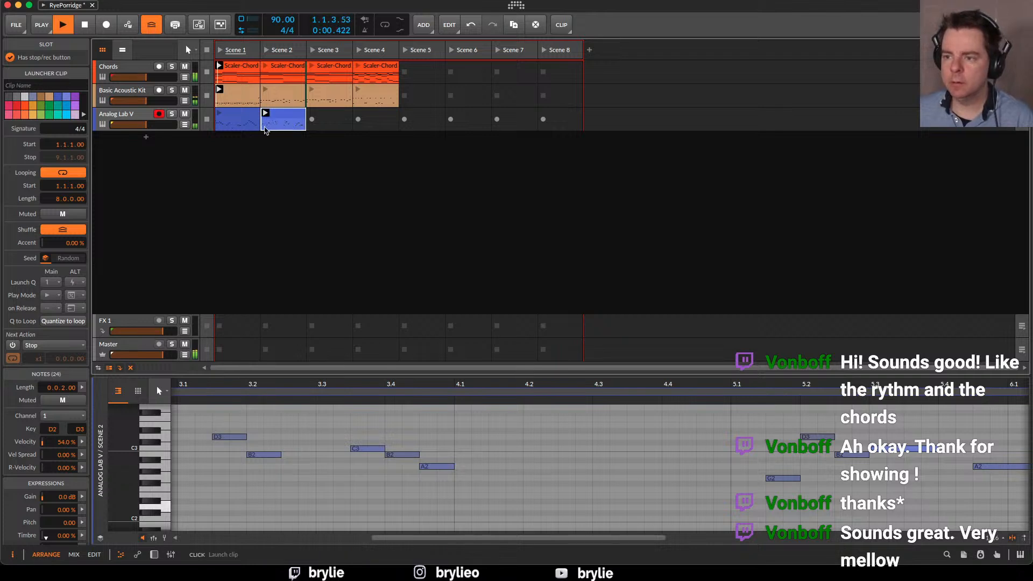
{"action": "left_click_drag", "start_coordinate": [743, 385], "coordinate": [786, 476]}
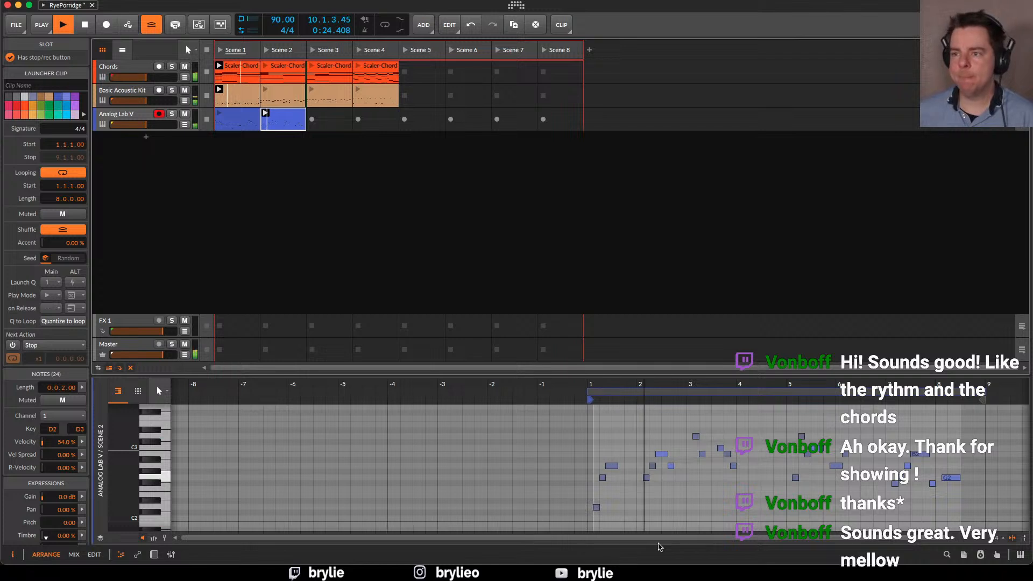
Audition the Scene 2 keys clip with drum clips from Scenes 2 to 4 and the Scene 4 chords, then return to Scene 1 and stop
{"action": "left_click", "coordinate": [311, 89]}
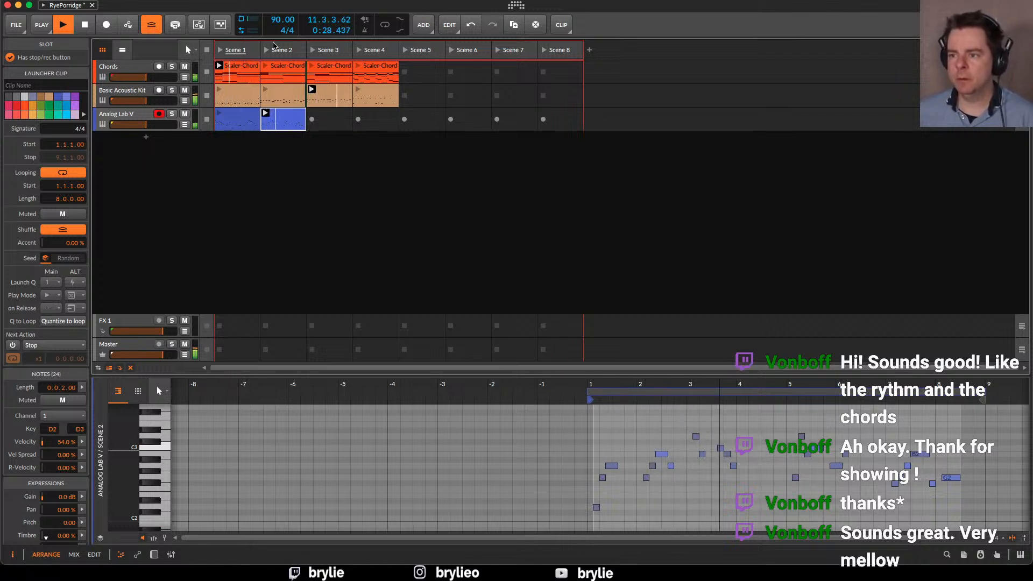
{"action": "left_click", "coordinate": [266, 89]}
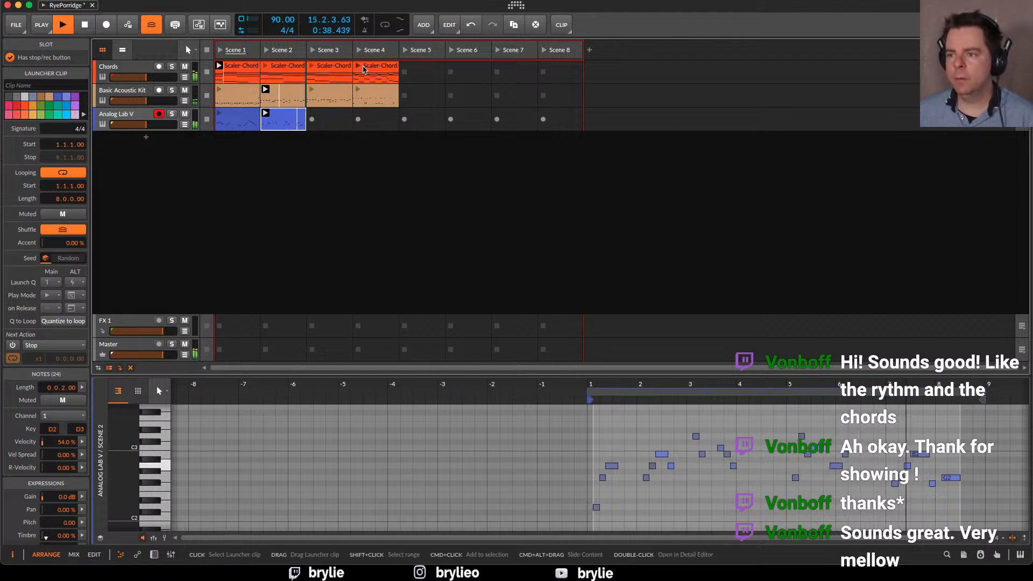
{"action": "left_click", "coordinate": [356, 68]}
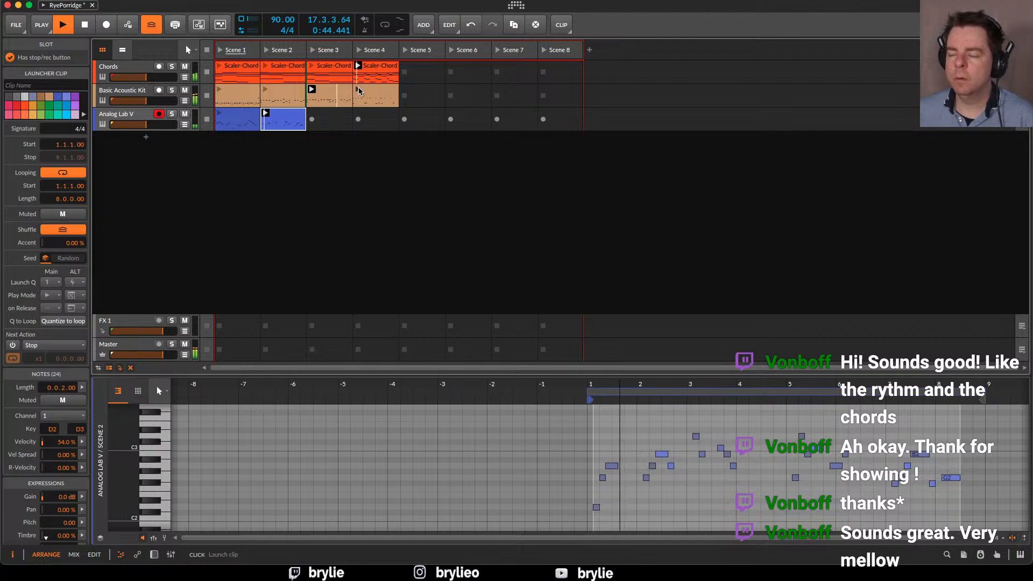
{"action": "left_click", "coordinate": [266, 90]}
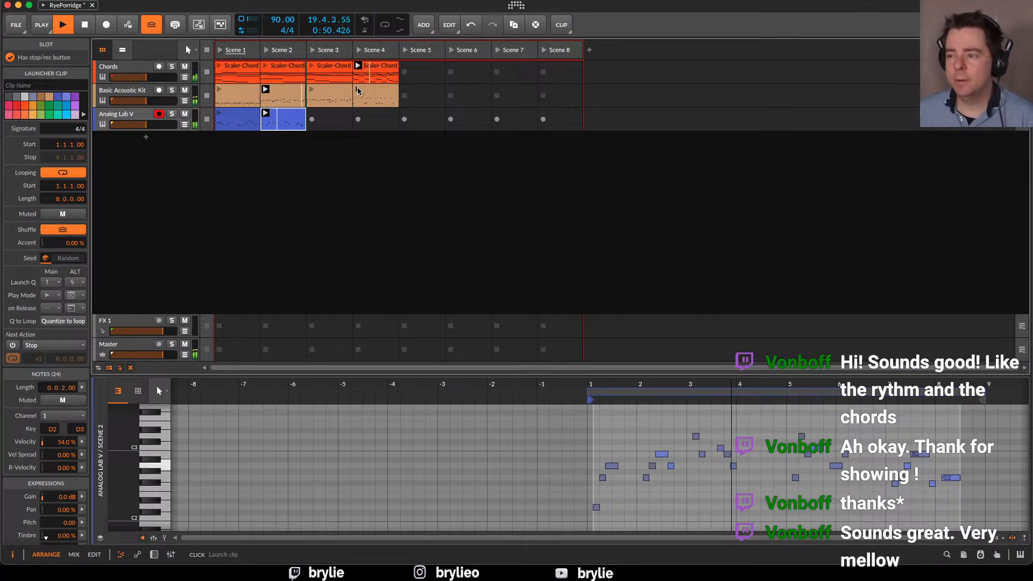
{"action": "left_click", "coordinate": [358, 90]}
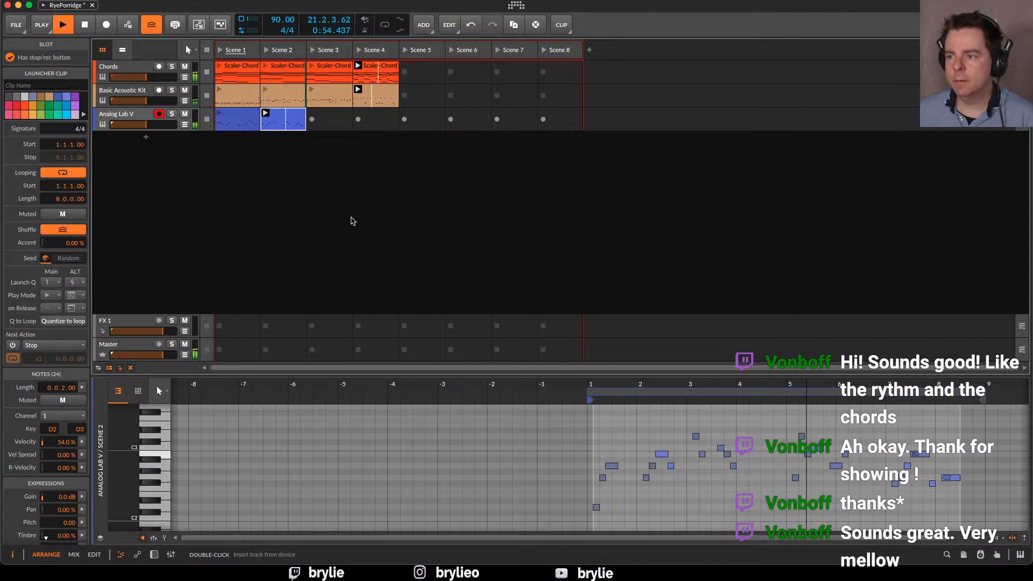
{"action": "left_click", "coordinate": [222, 118]}
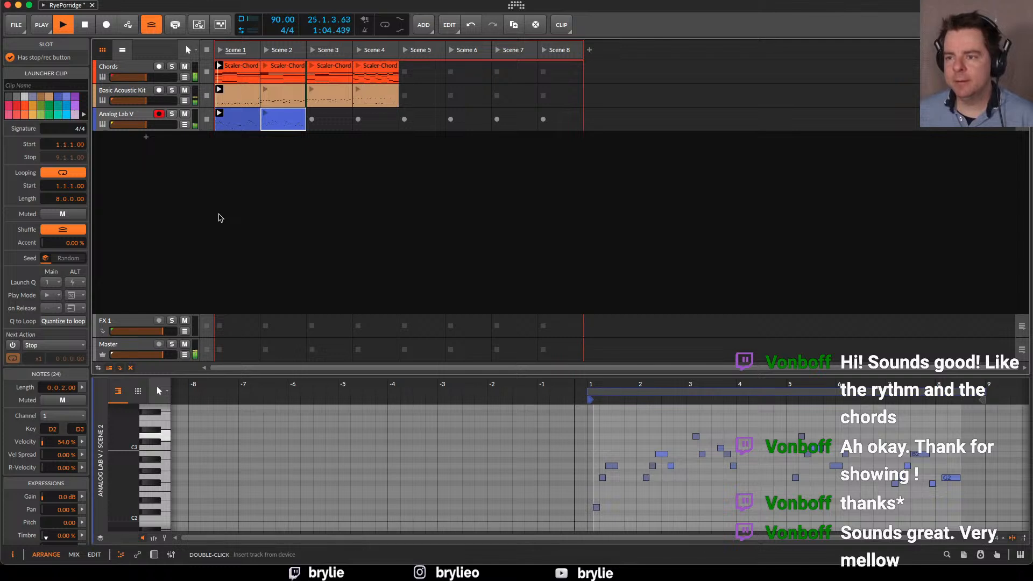
{"action": "key", "text": "space"}
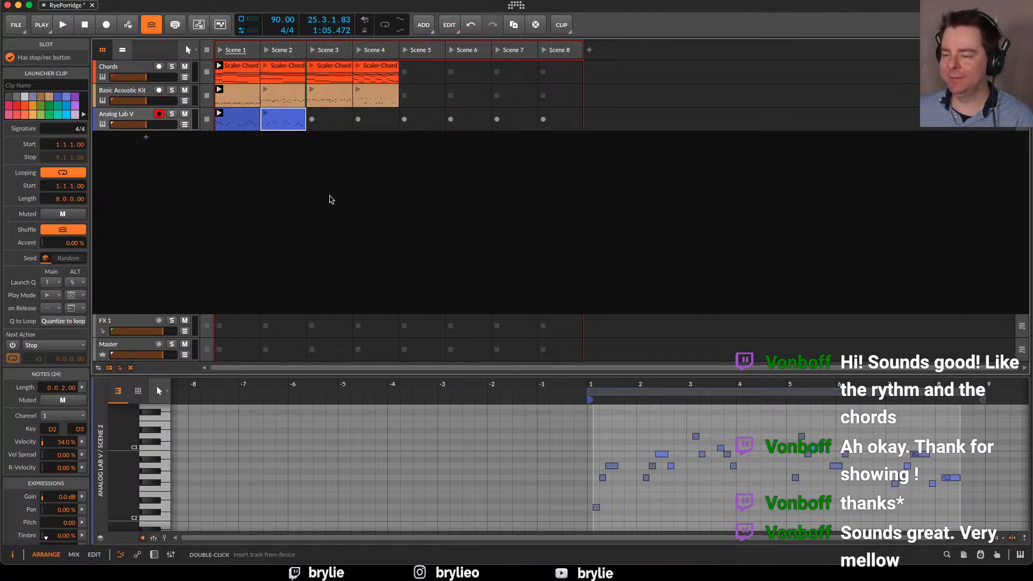
Audition the Scene 4 chords over the Scene 1 drums and keys, switch to the Scene 2 keys clip, and stop playback
{"action": "left_click", "coordinate": [358, 71]}
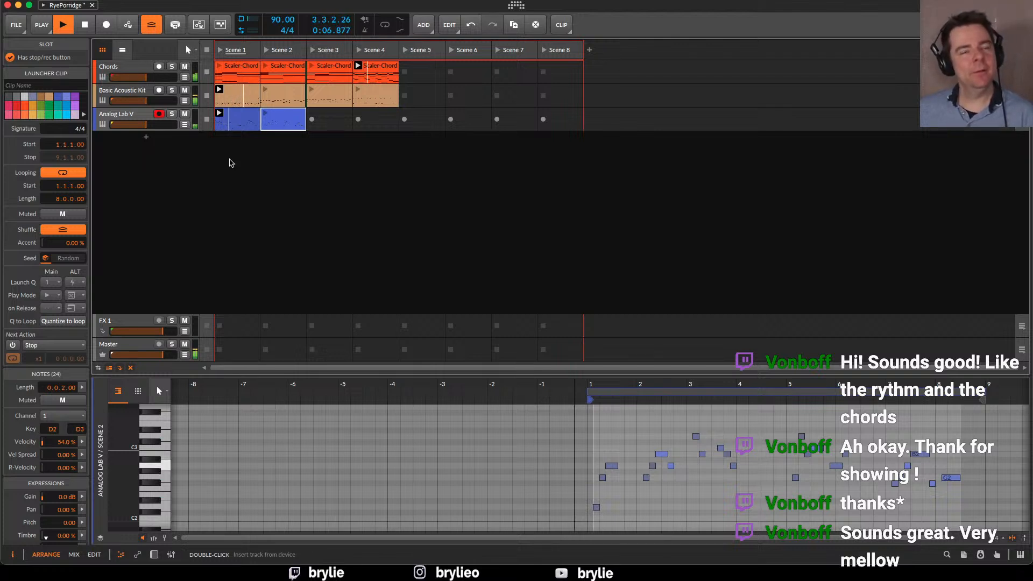
{"action": "left_click", "coordinate": [265, 114]}
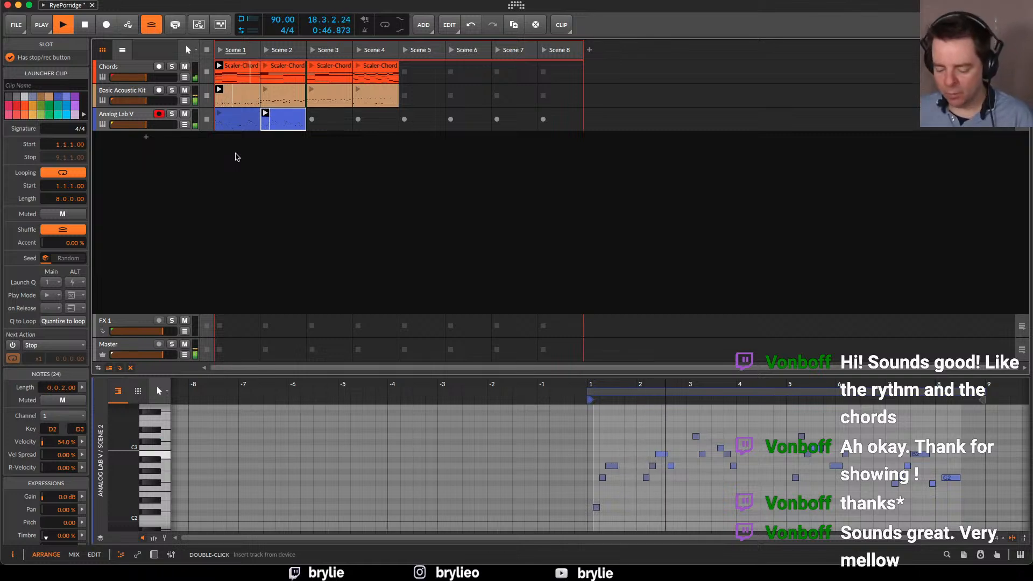
{"action": "key", "text": "space"}
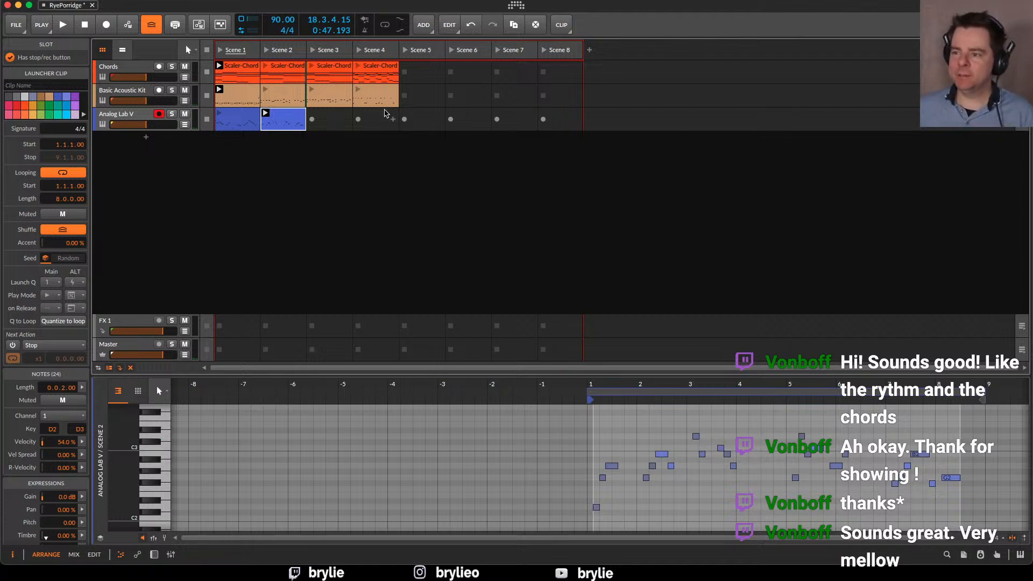
Move the Scene 4 chord and drum clips into the Scene 5 slots and save the project
{"action": "left_click", "coordinate": [371, 69]}
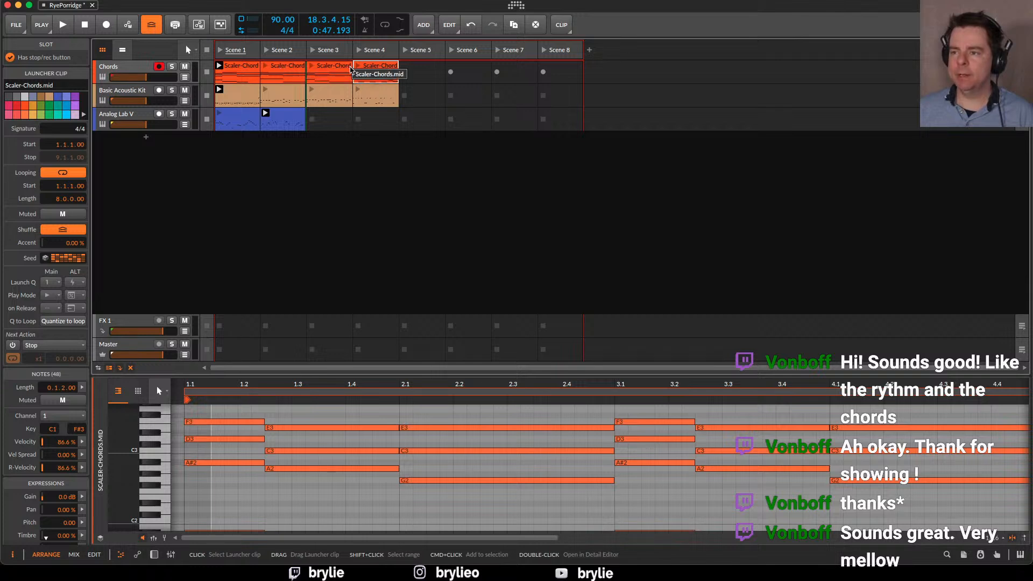
{"action": "left_click_drag", "start_coordinate": [384, 67], "coordinate": [437, 97]}
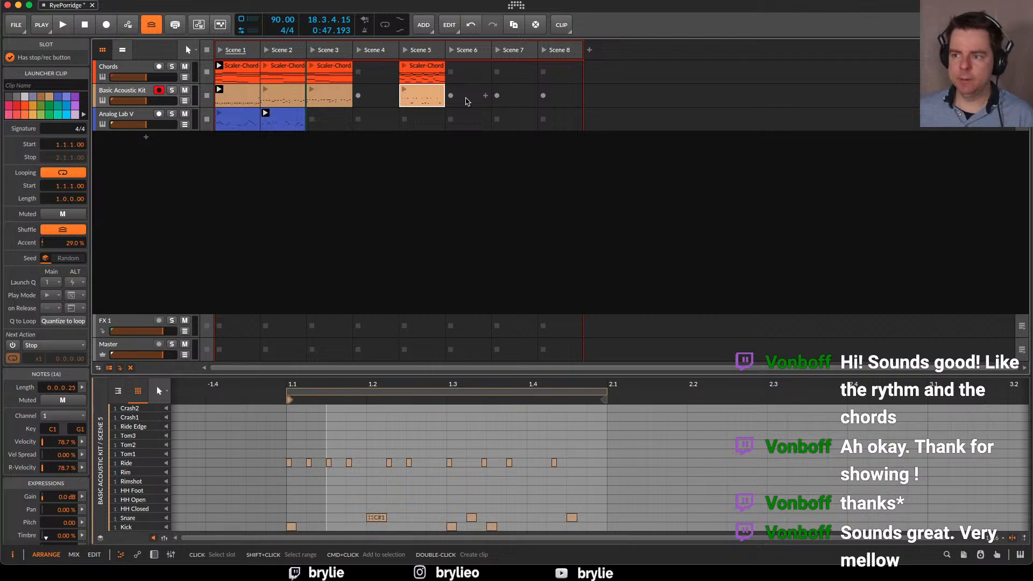
{"action": "left_click", "coordinate": [230, 71]}
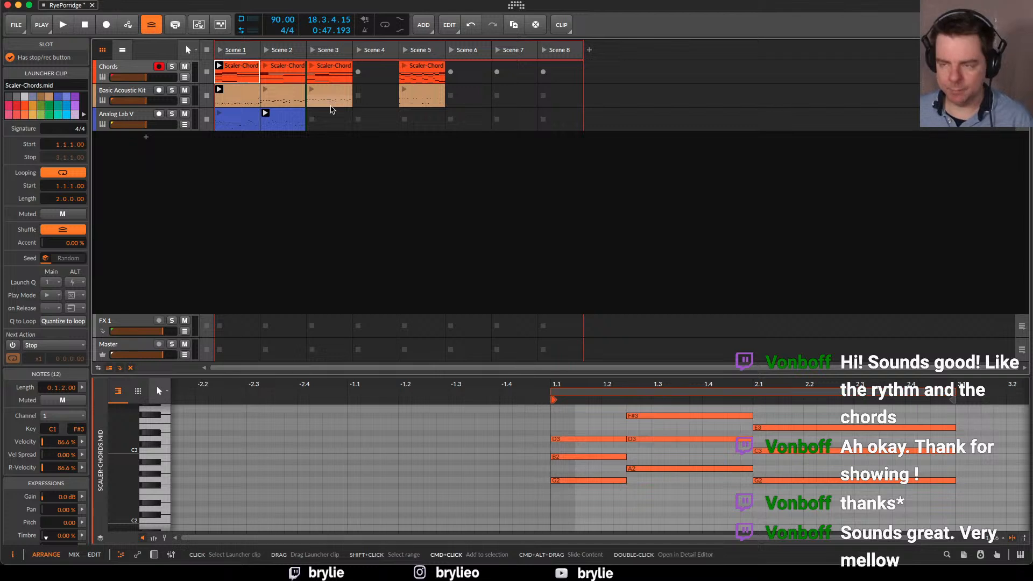
{"action": "key", "text": "super+s"}
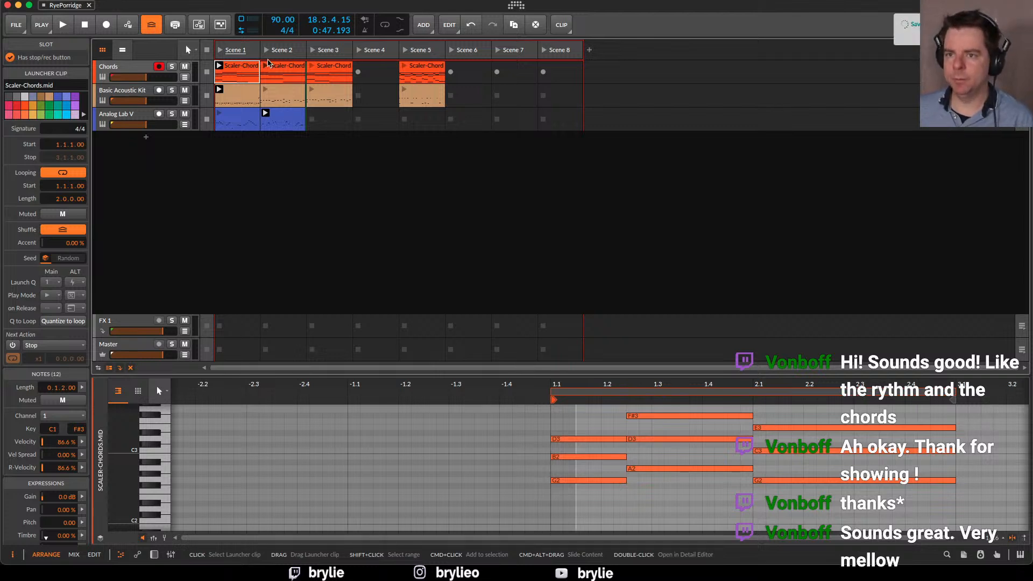
{"action": "left_click", "coordinate": [22, 24]}
{"action": "left_click", "coordinate": [37, 61]}
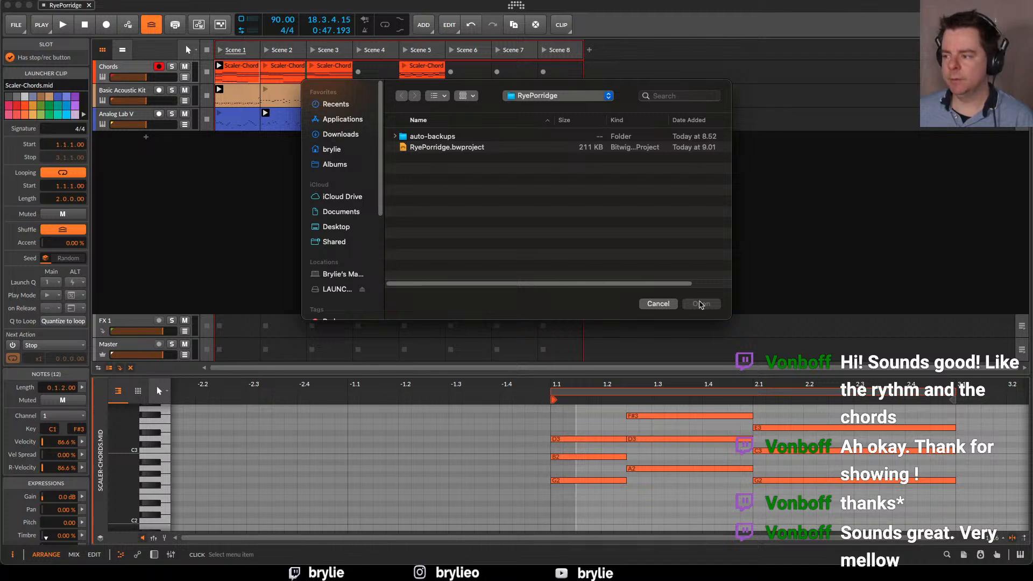
{"action": "left_click", "coordinate": [654, 302]}
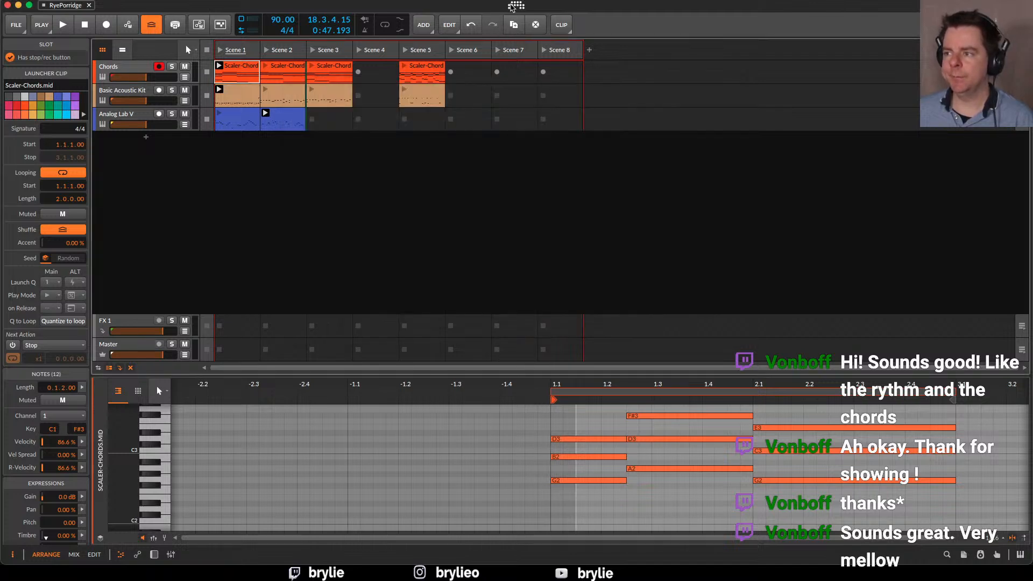
Open the SpringCleaning project from the recent projects and examine its full arrangement timeline
{"action": "left_click", "coordinate": [516, 6]}
{"action": "left_click", "coordinate": [328, 31]}
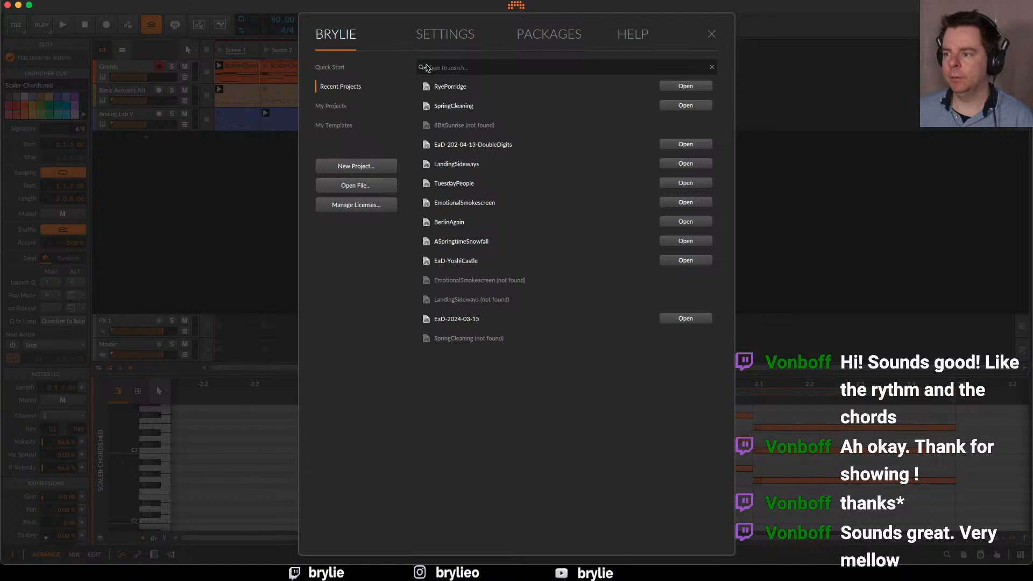
{"action": "left_click", "coordinate": [685, 86]}
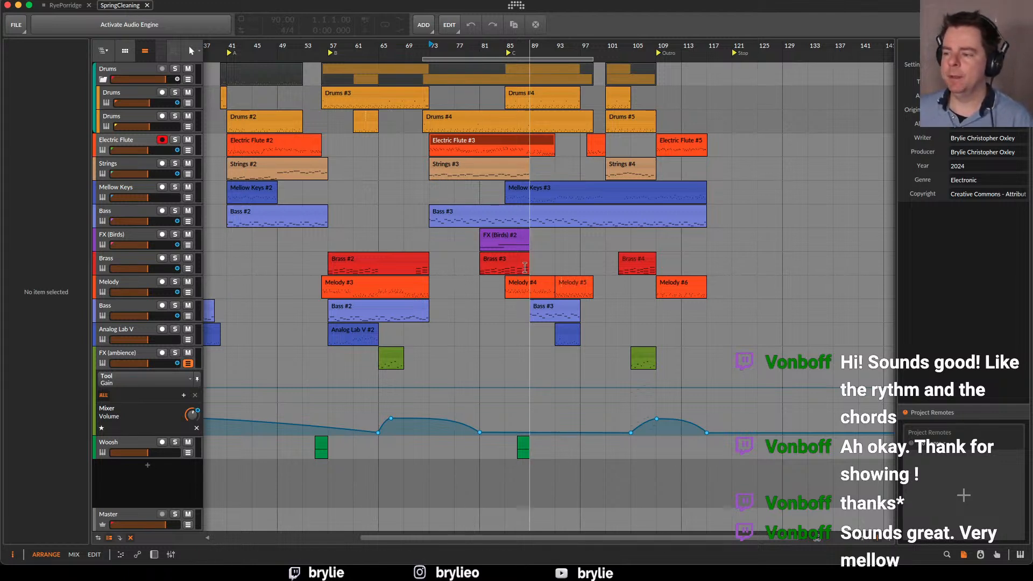
{"action": "left_click_drag", "start_coordinate": [480, 317], "coordinate": [427, 285]}
{"action": "scroll", "coordinate": [426, 284], "scroll_direction": "right", "scroll_amount": 3}
{"action": "scroll", "coordinate": [427, 286], "scroll_direction": "left", "scroll_amount": 3}
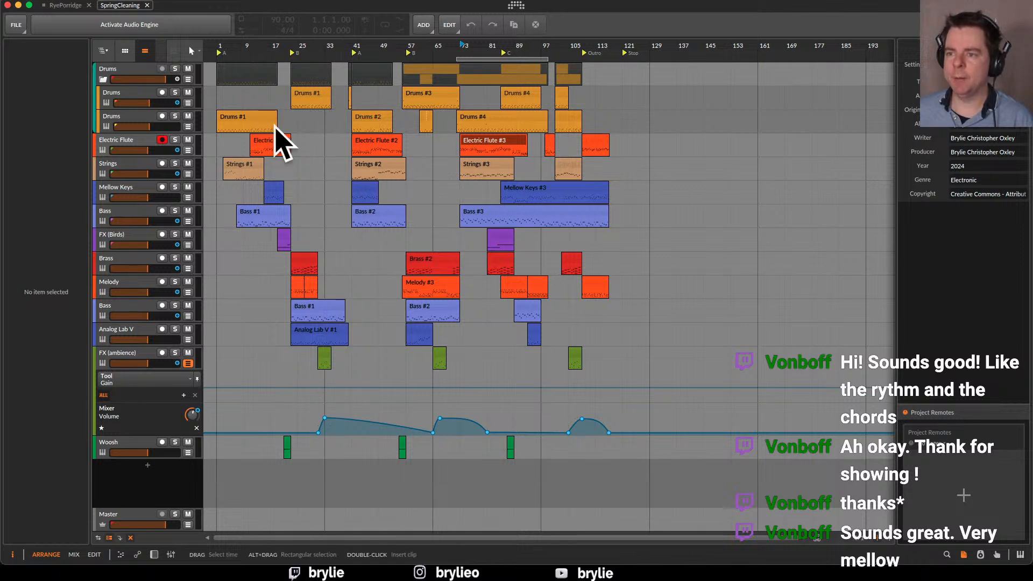
Show SpringCleaning's clip launcher, activate the audio engine, and audition Scene 1 and Scene 6 before stopping and closing the project
{"action": "left_click", "coordinate": [126, 53]}
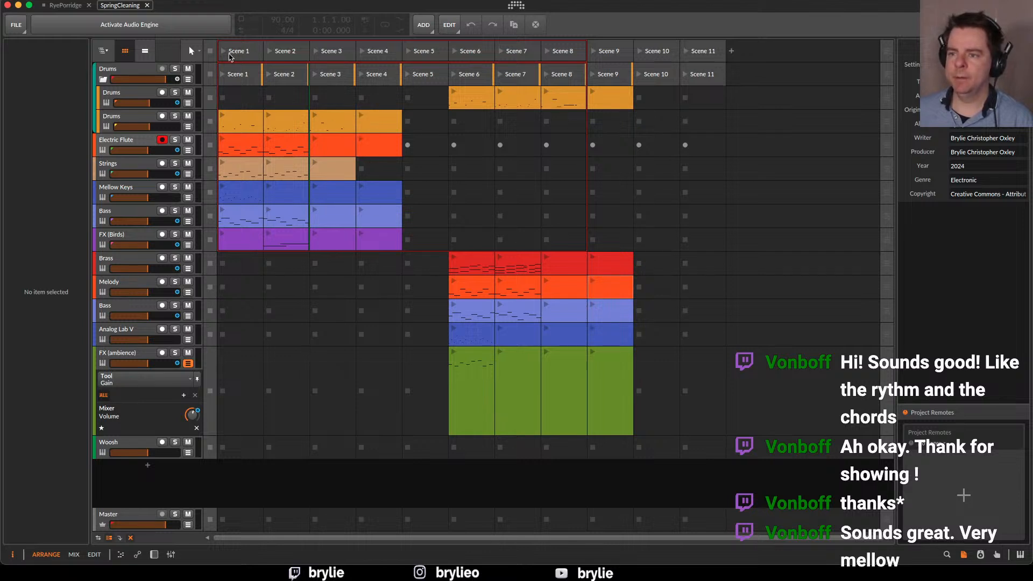
{"action": "left_click", "coordinate": [112, 33]}
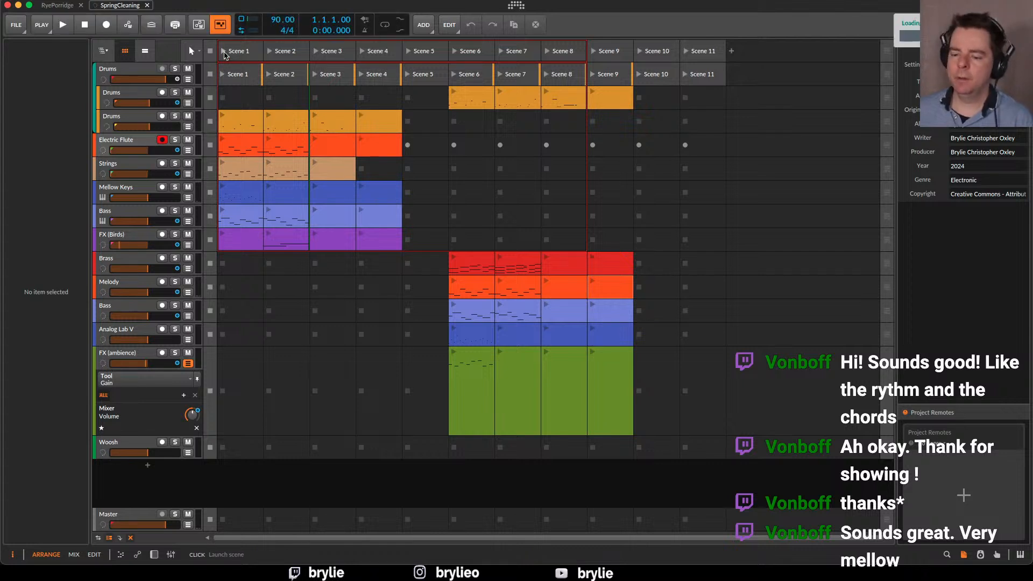
{"action": "left_click", "coordinate": [224, 54]}
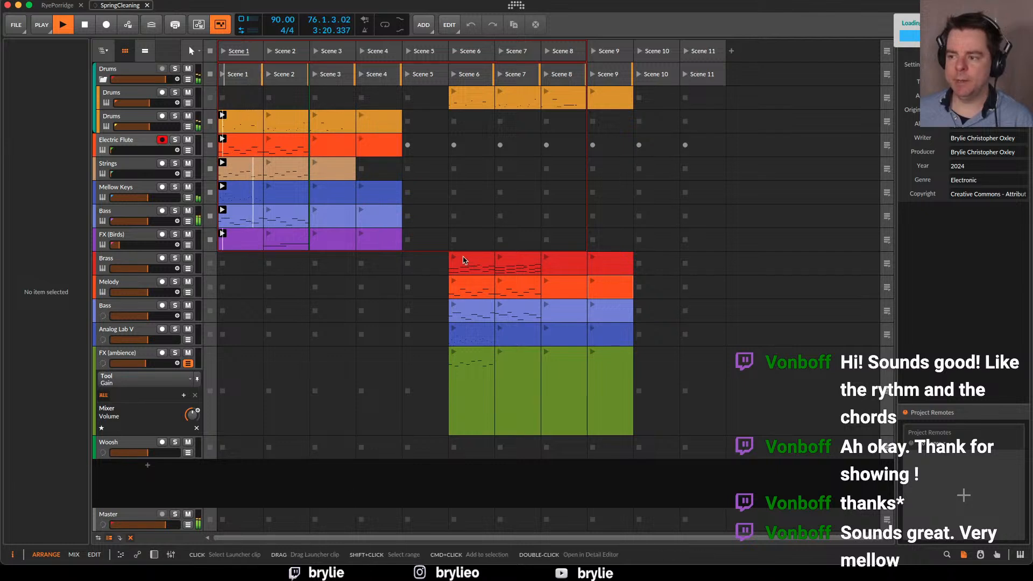
{"action": "left_click", "coordinate": [453, 57]}
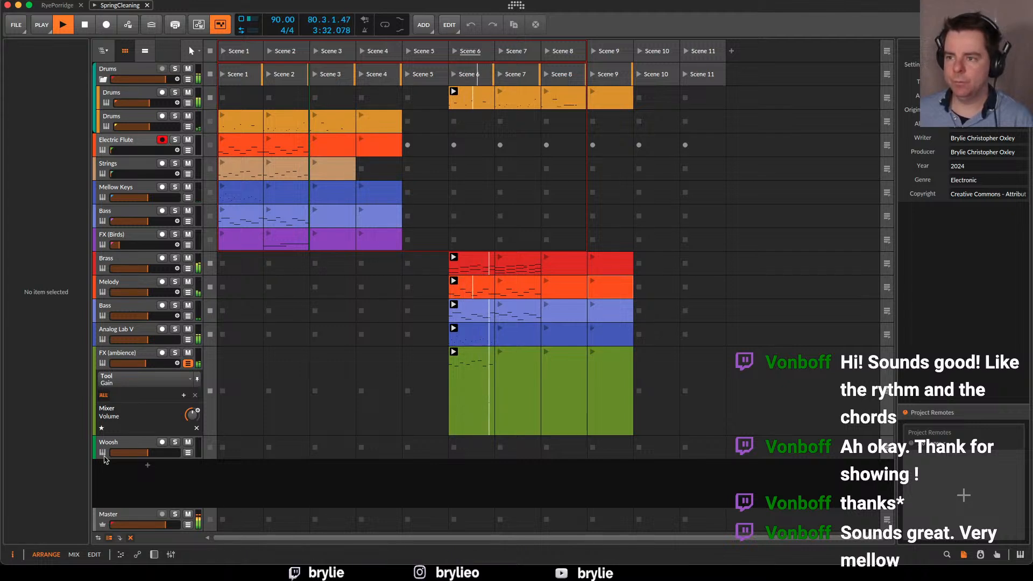
{"action": "key", "text": "space"}
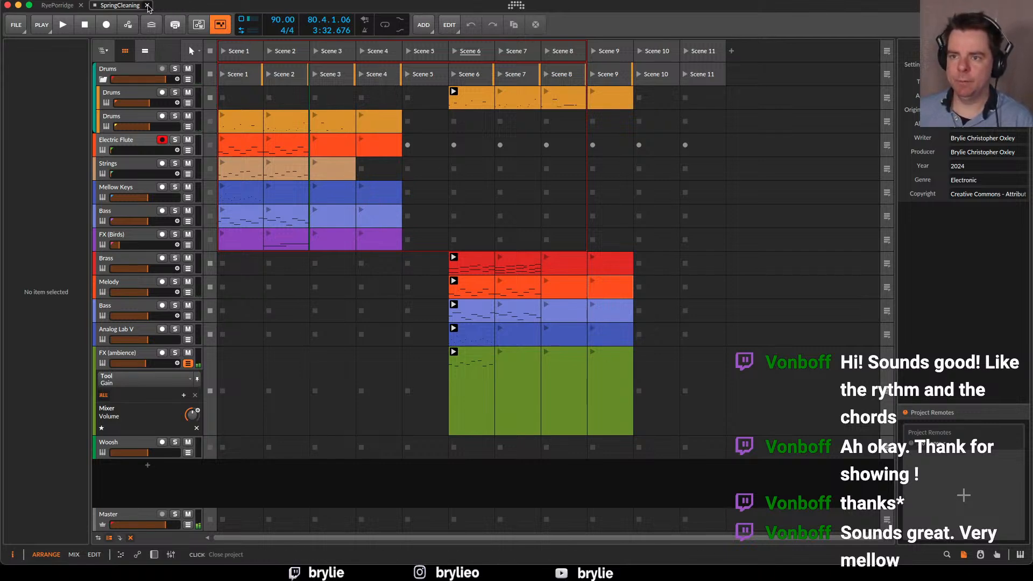
{"action": "left_click", "coordinate": [147, 5]}
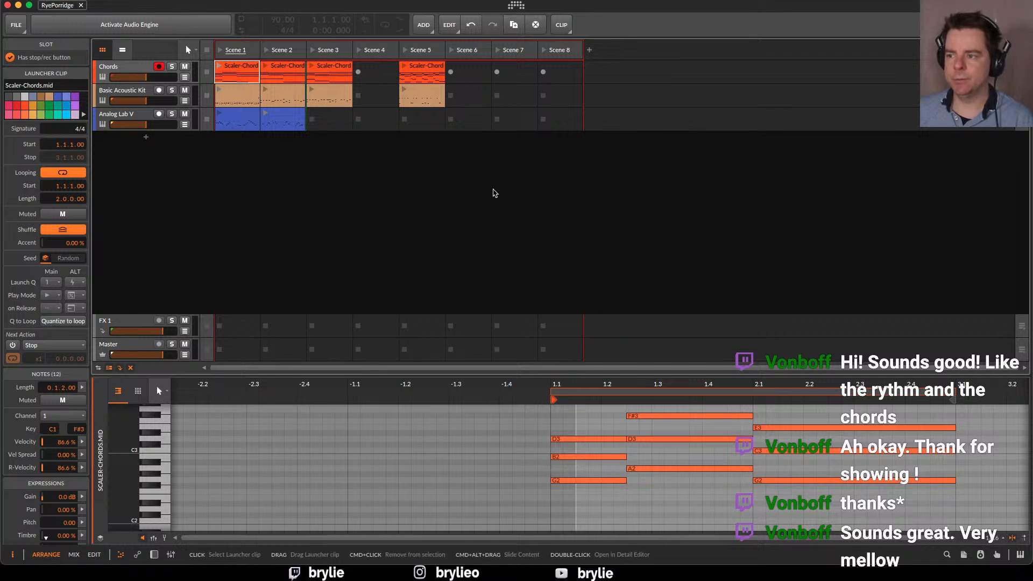
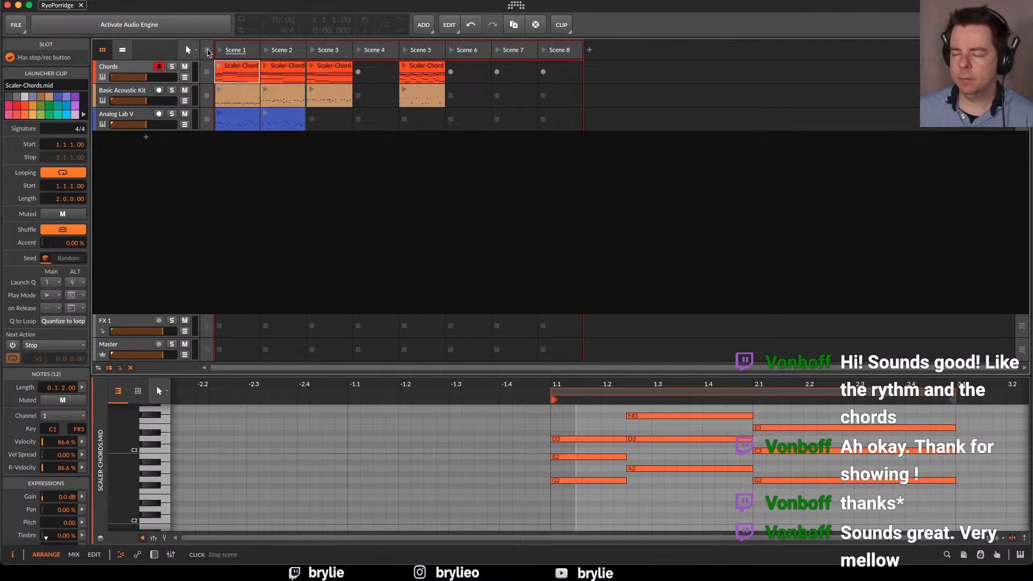
Activate the audio engine and audition Scene 1, switching its drums to the Scene 2 clip and then the Scene 3 clip
{"action": "left_click", "coordinate": [219, 51]}
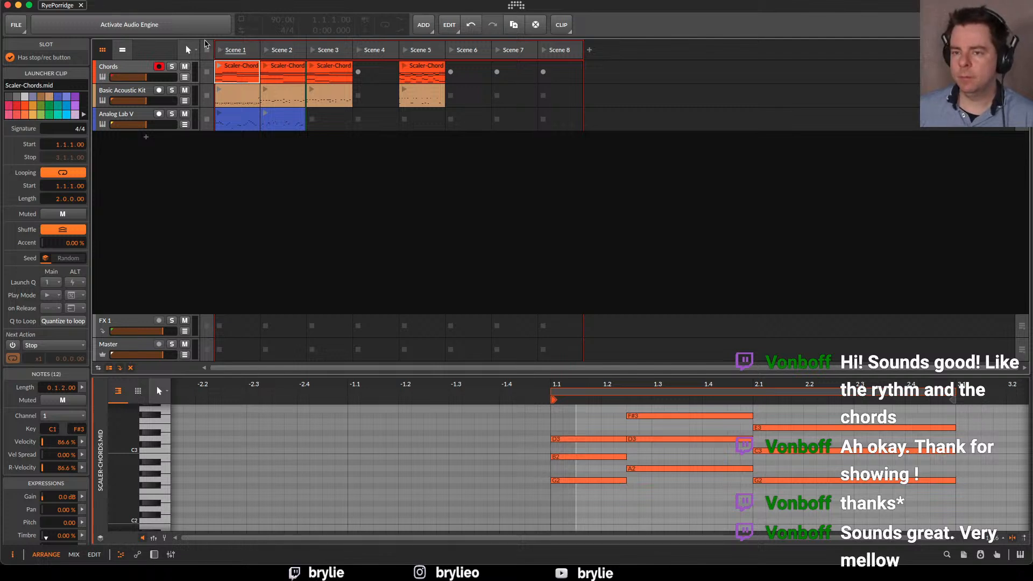
{"action": "left_click", "coordinate": [132, 26]}
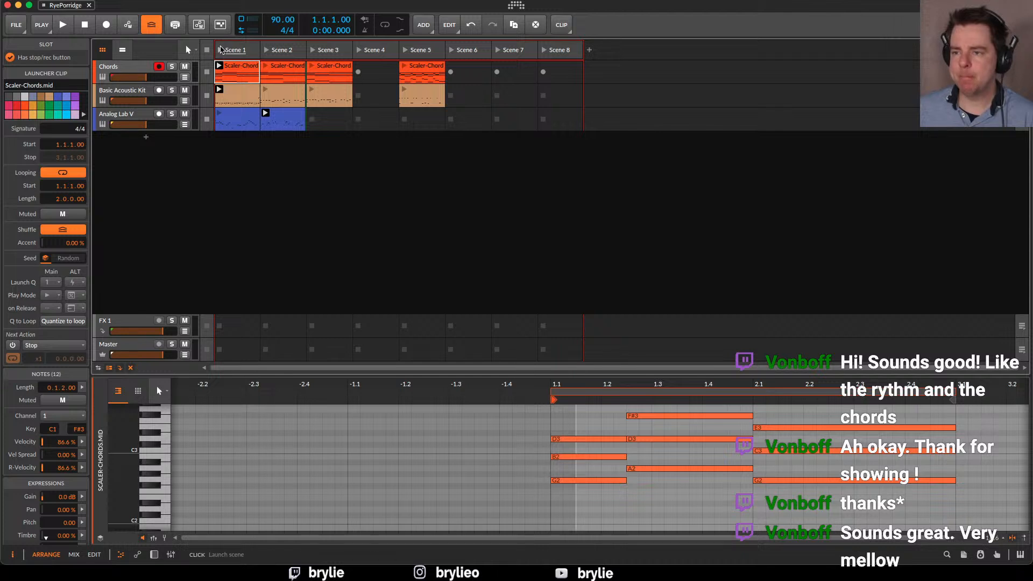
{"action": "left_click", "coordinate": [220, 51]}
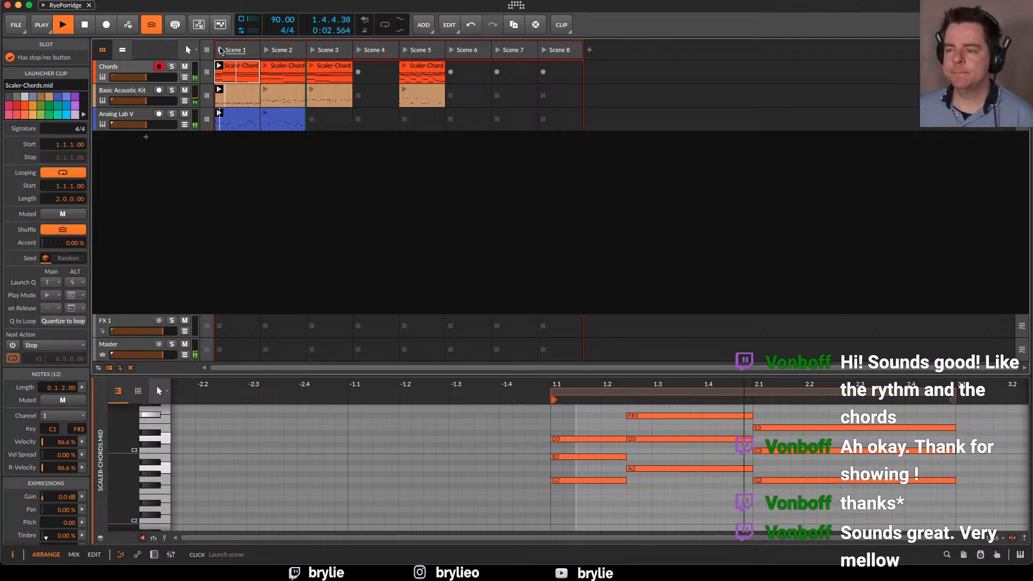
{"action": "left_click", "coordinate": [266, 92]}
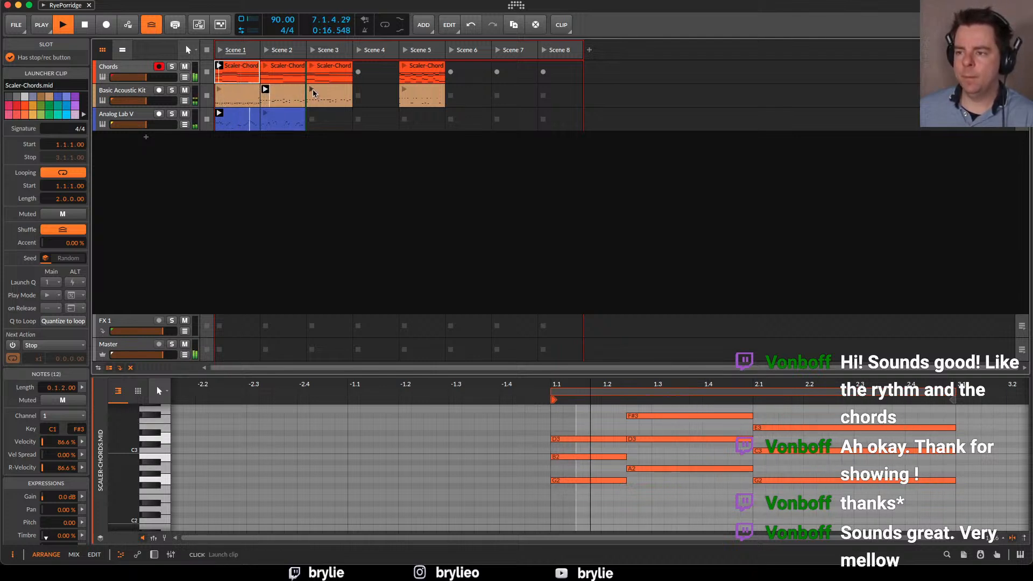
{"action": "left_click", "coordinate": [312, 92]}
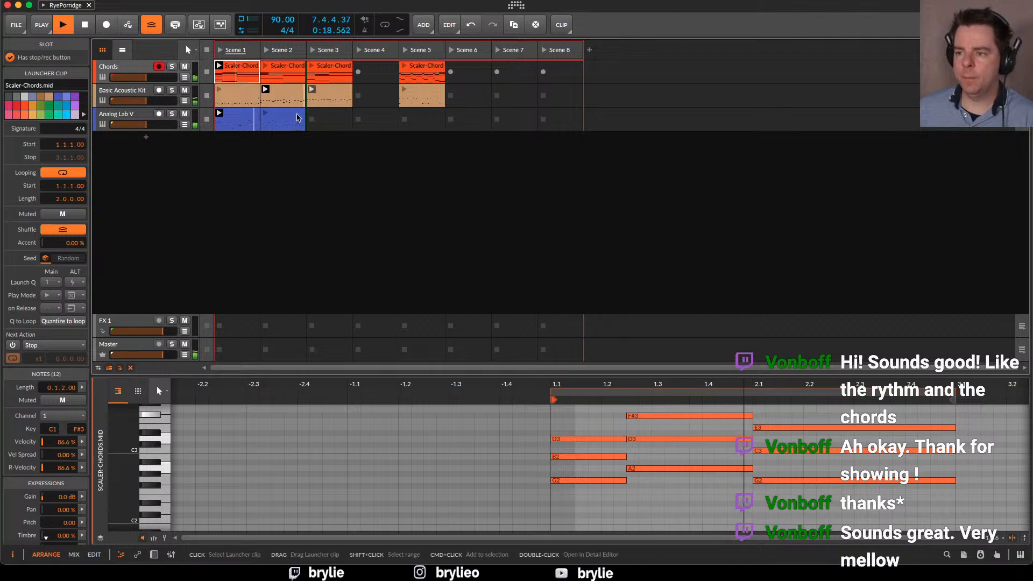
Audition the Scene 5 chords and drums with the Scene 1 keys, switch to the Scene 2 keys, and relaunch Scene 1
{"action": "left_click", "coordinate": [404, 67]}
{"action": "left_click", "coordinate": [404, 90]}
{"action": "left_click", "coordinate": [256, 122]}
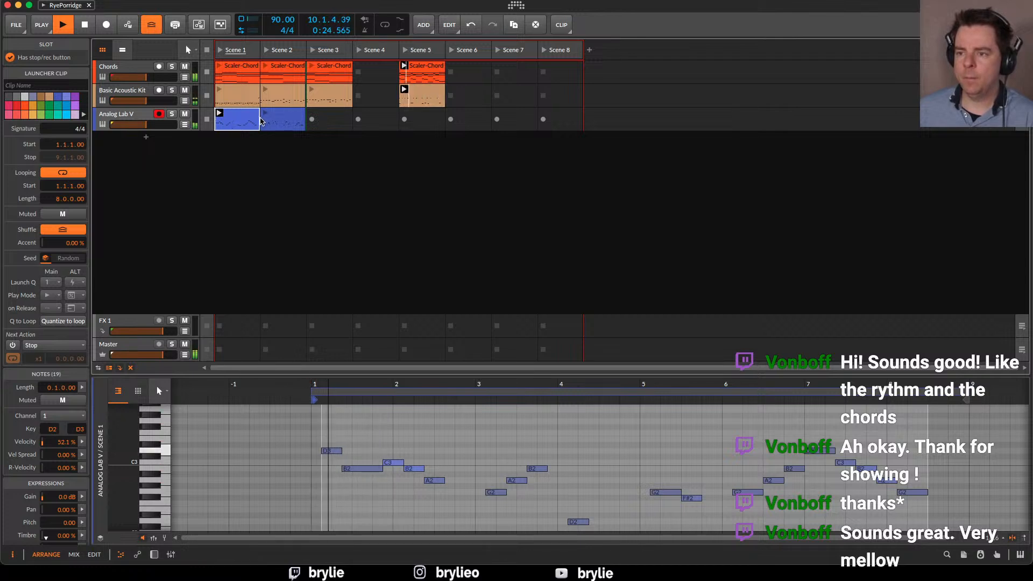
{"action": "left_click", "coordinate": [220, 113]}
{"action": "left_click", "coordinate": [271, 118]}
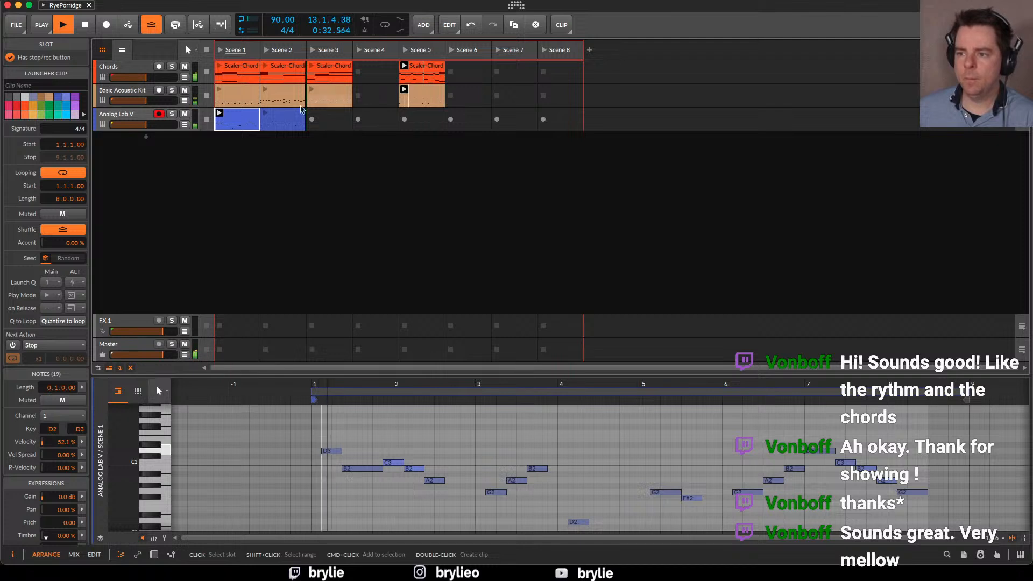
{"action": "left_click", "coordinate": [269, 118]}
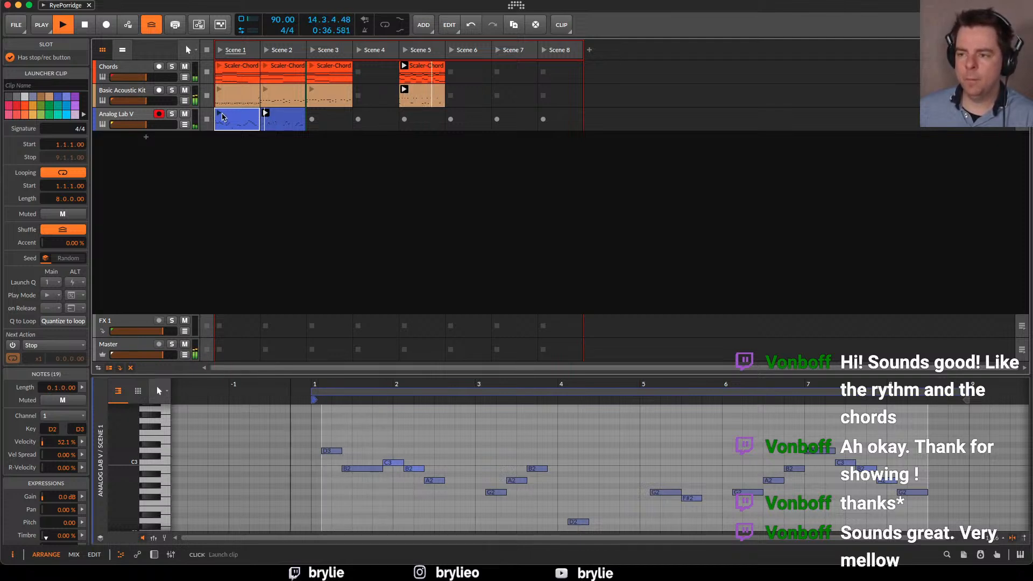
{"action": "left_click", "coordinate": [219, 50]}
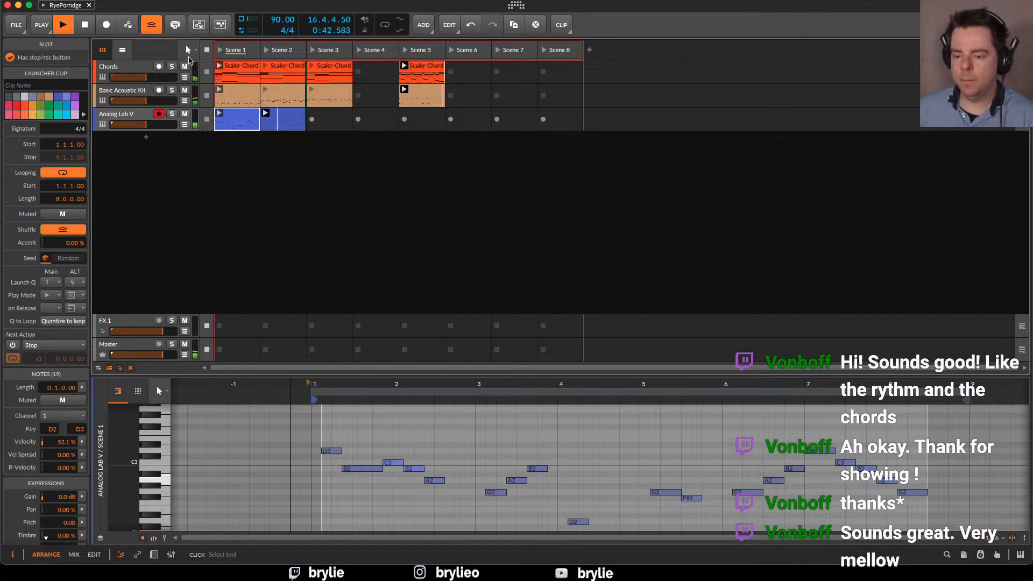